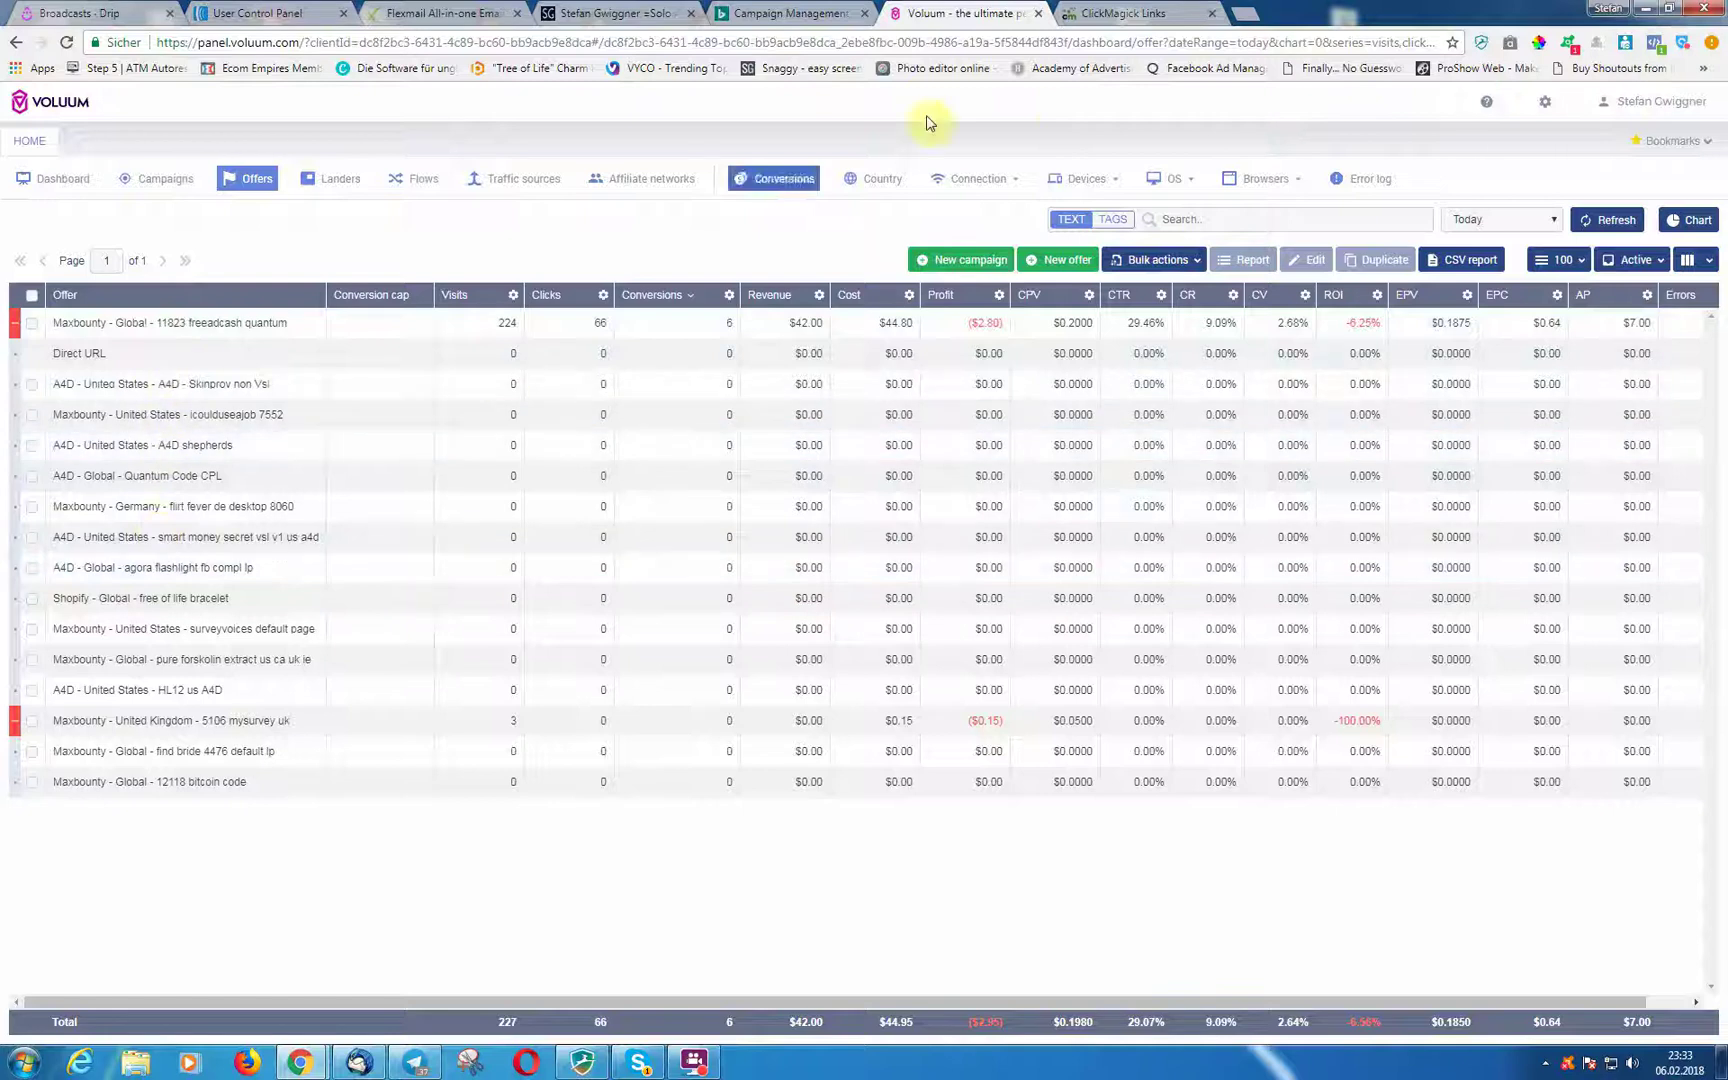
Step: Open the maxbounty.com website in a new browser tab
left_click(1245, 14)
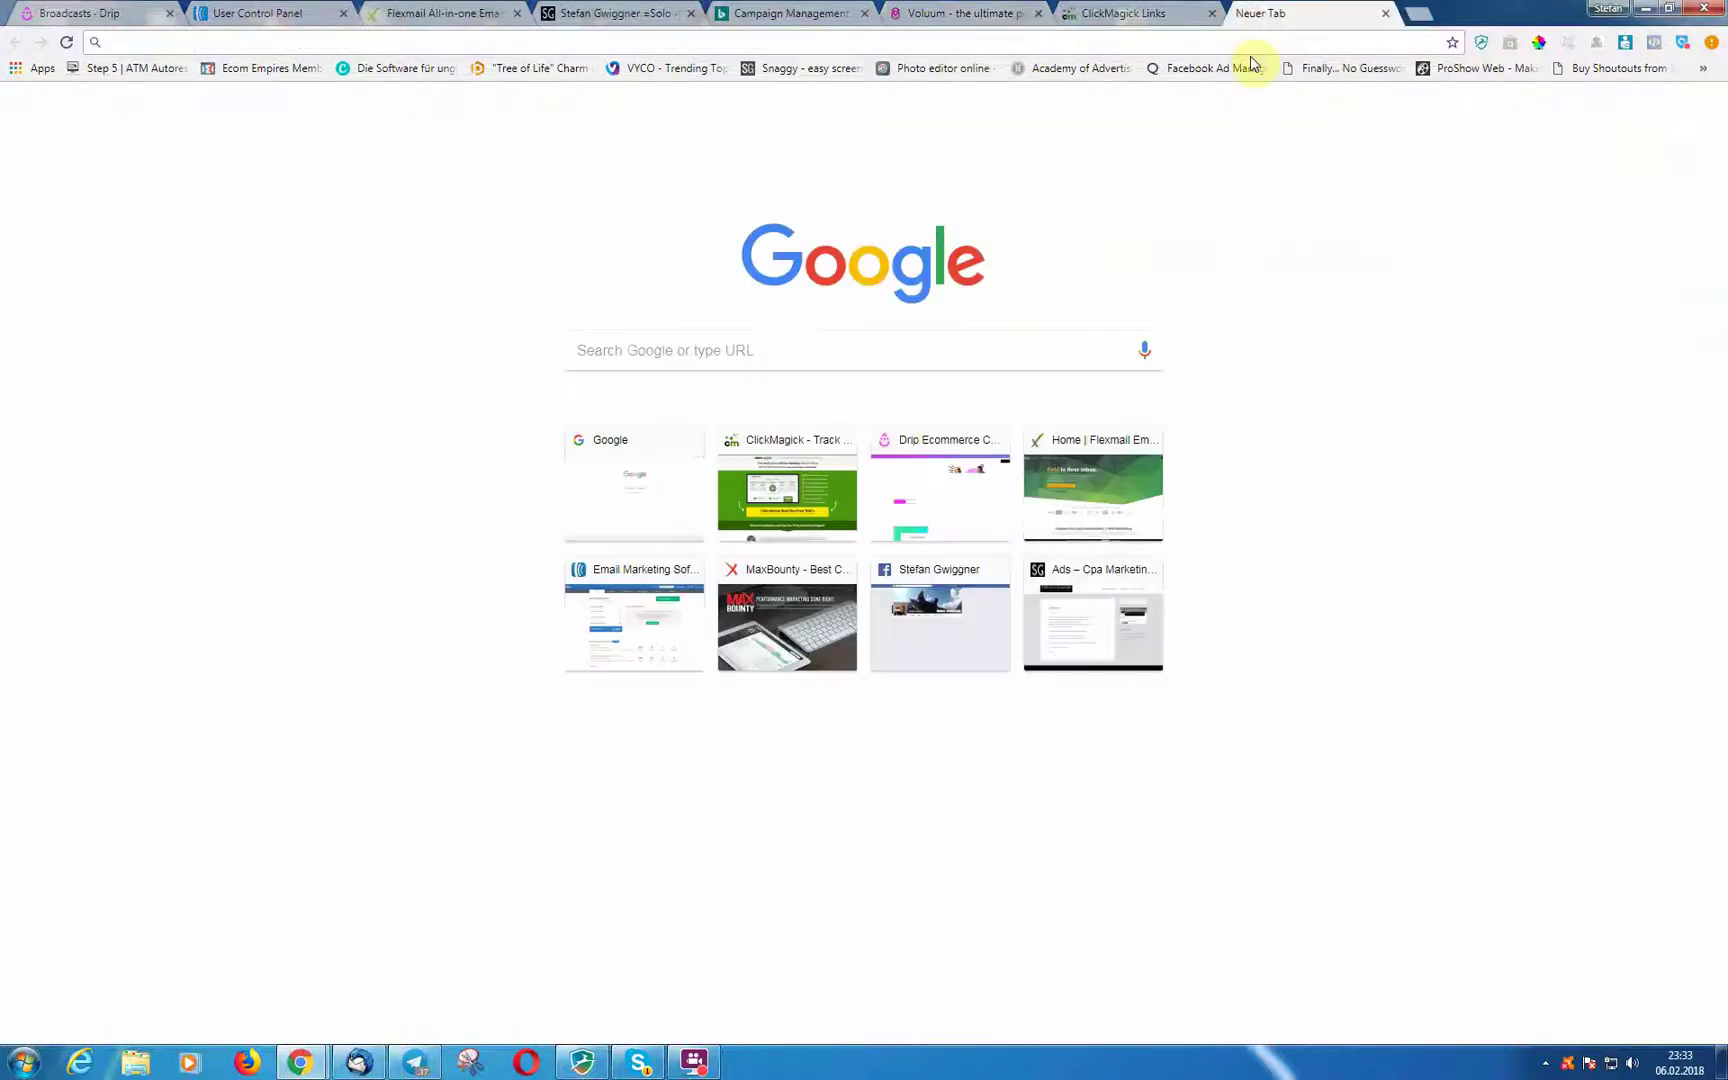
type("maxbounty.com")
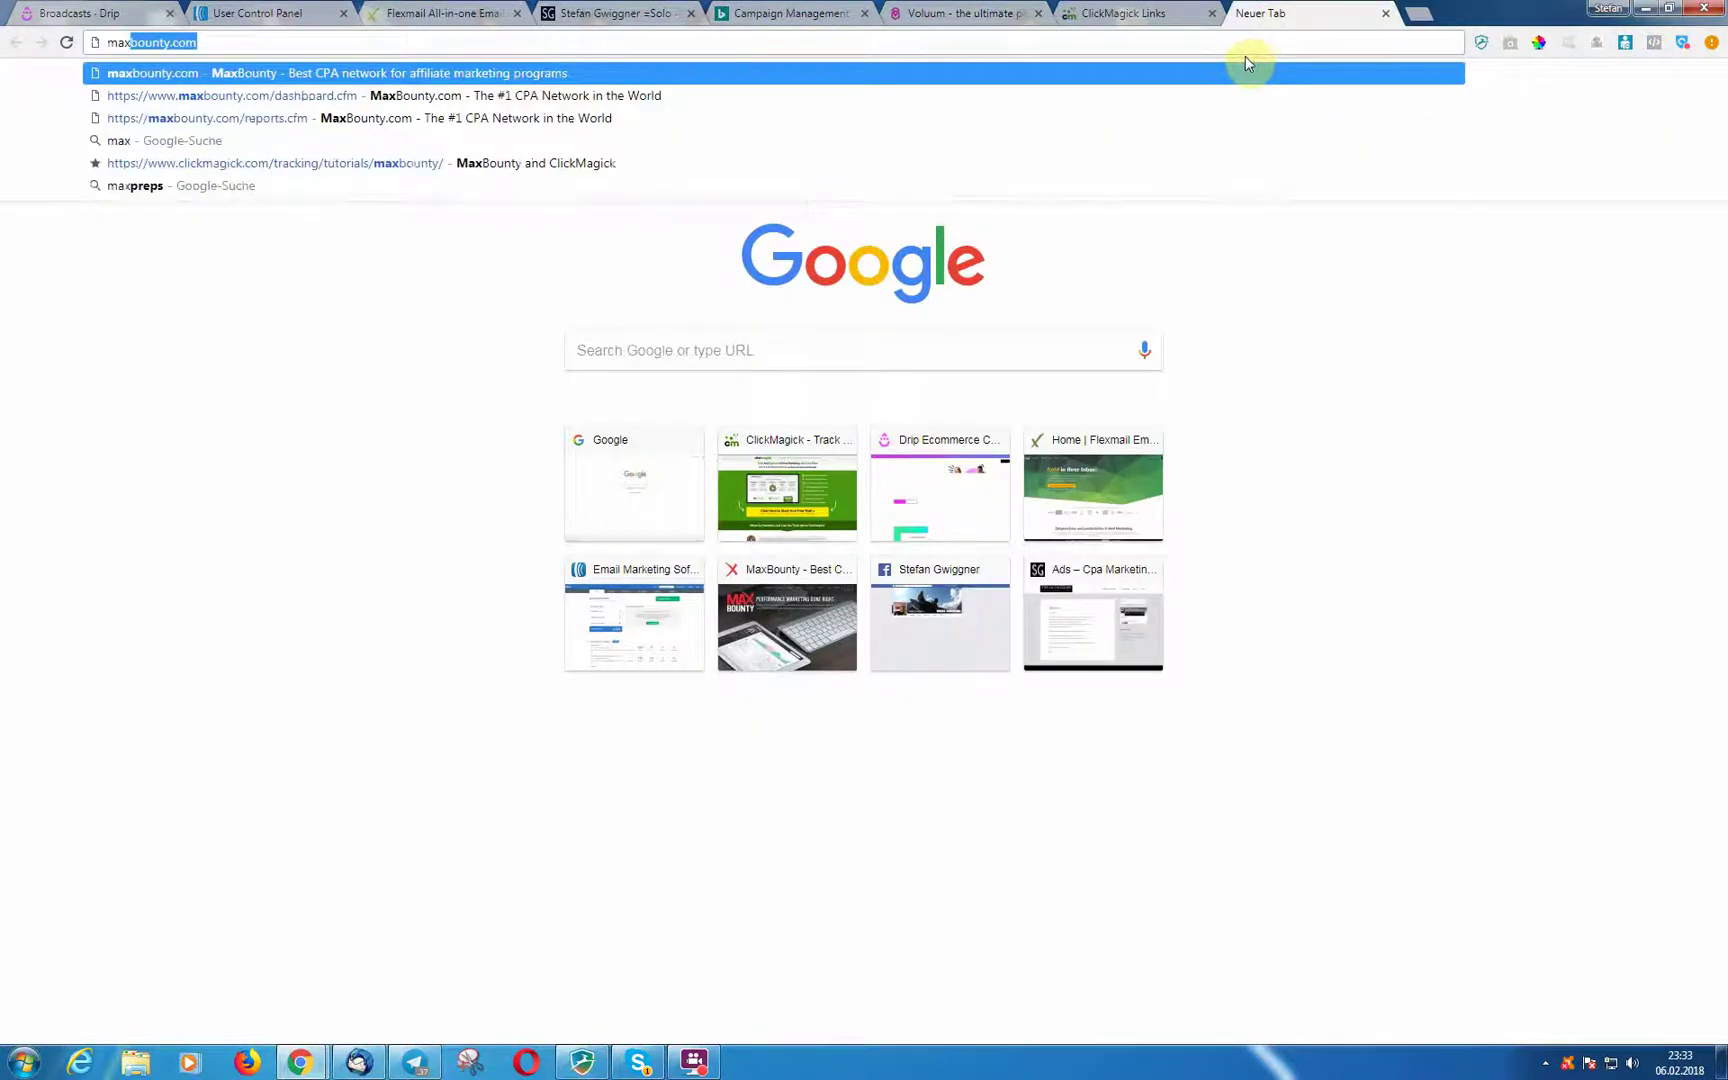
left_click(461, 76)
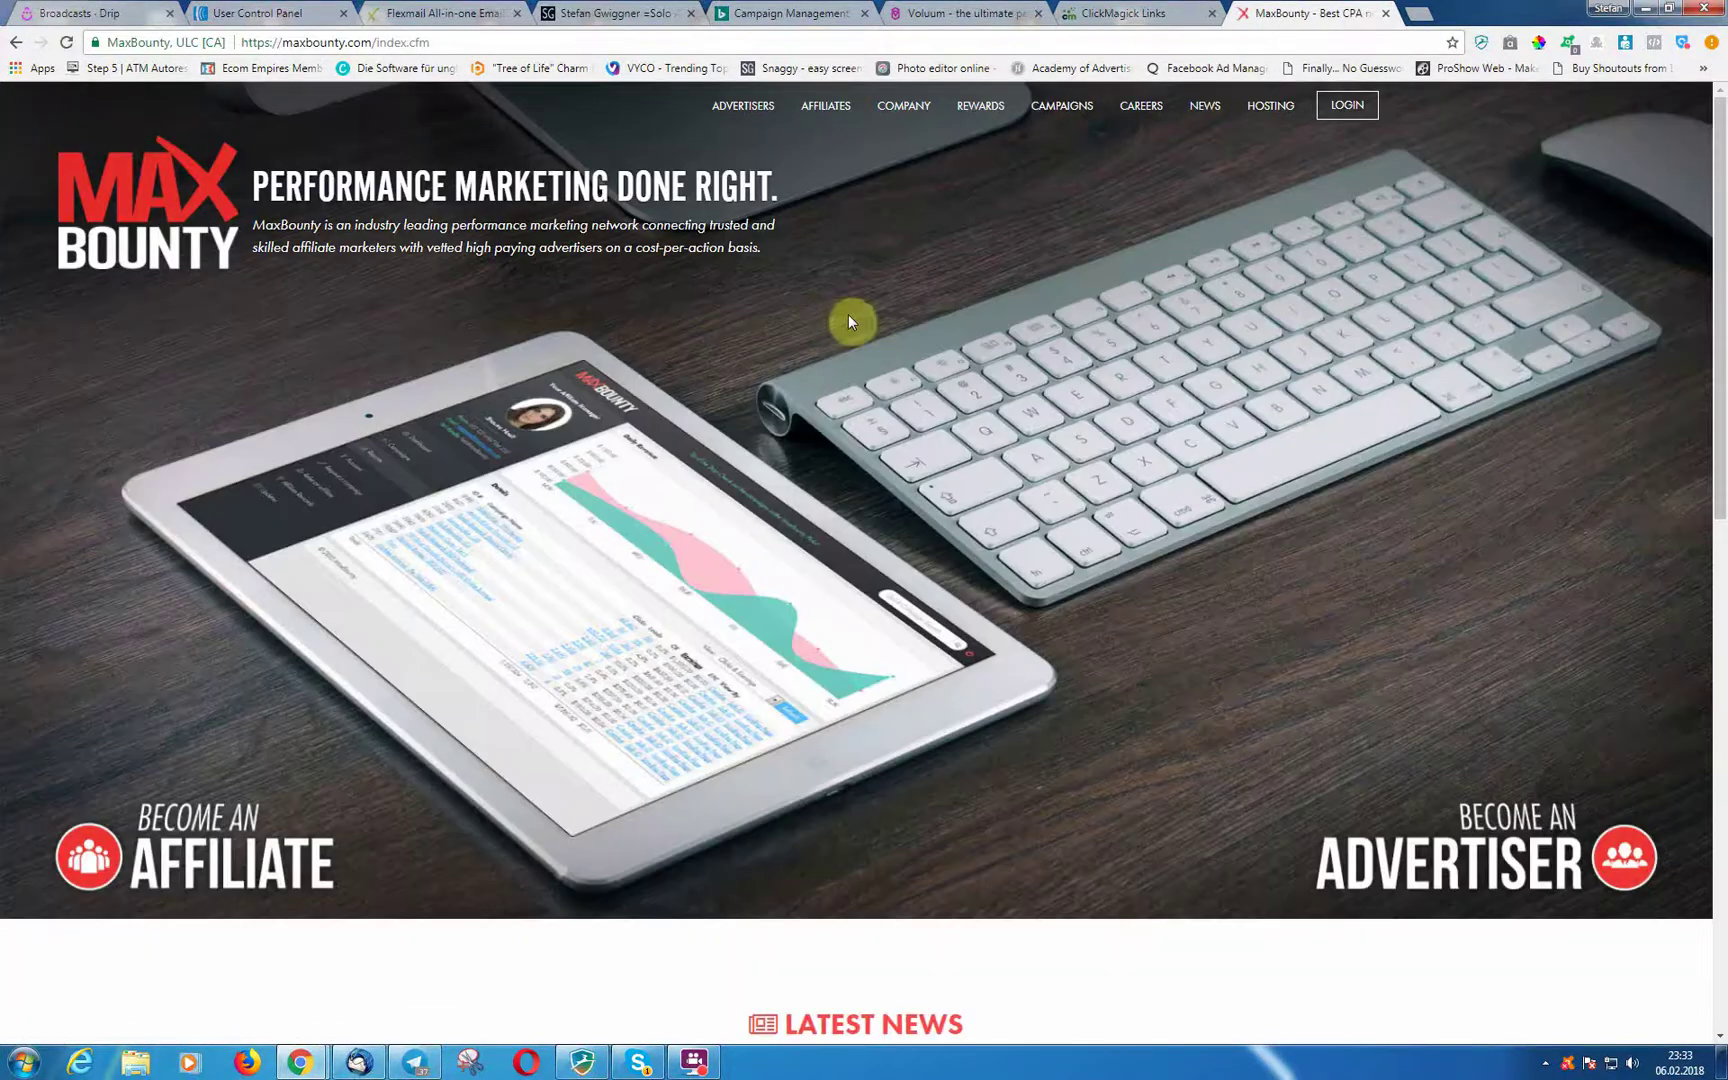
left_click(1136, 13)
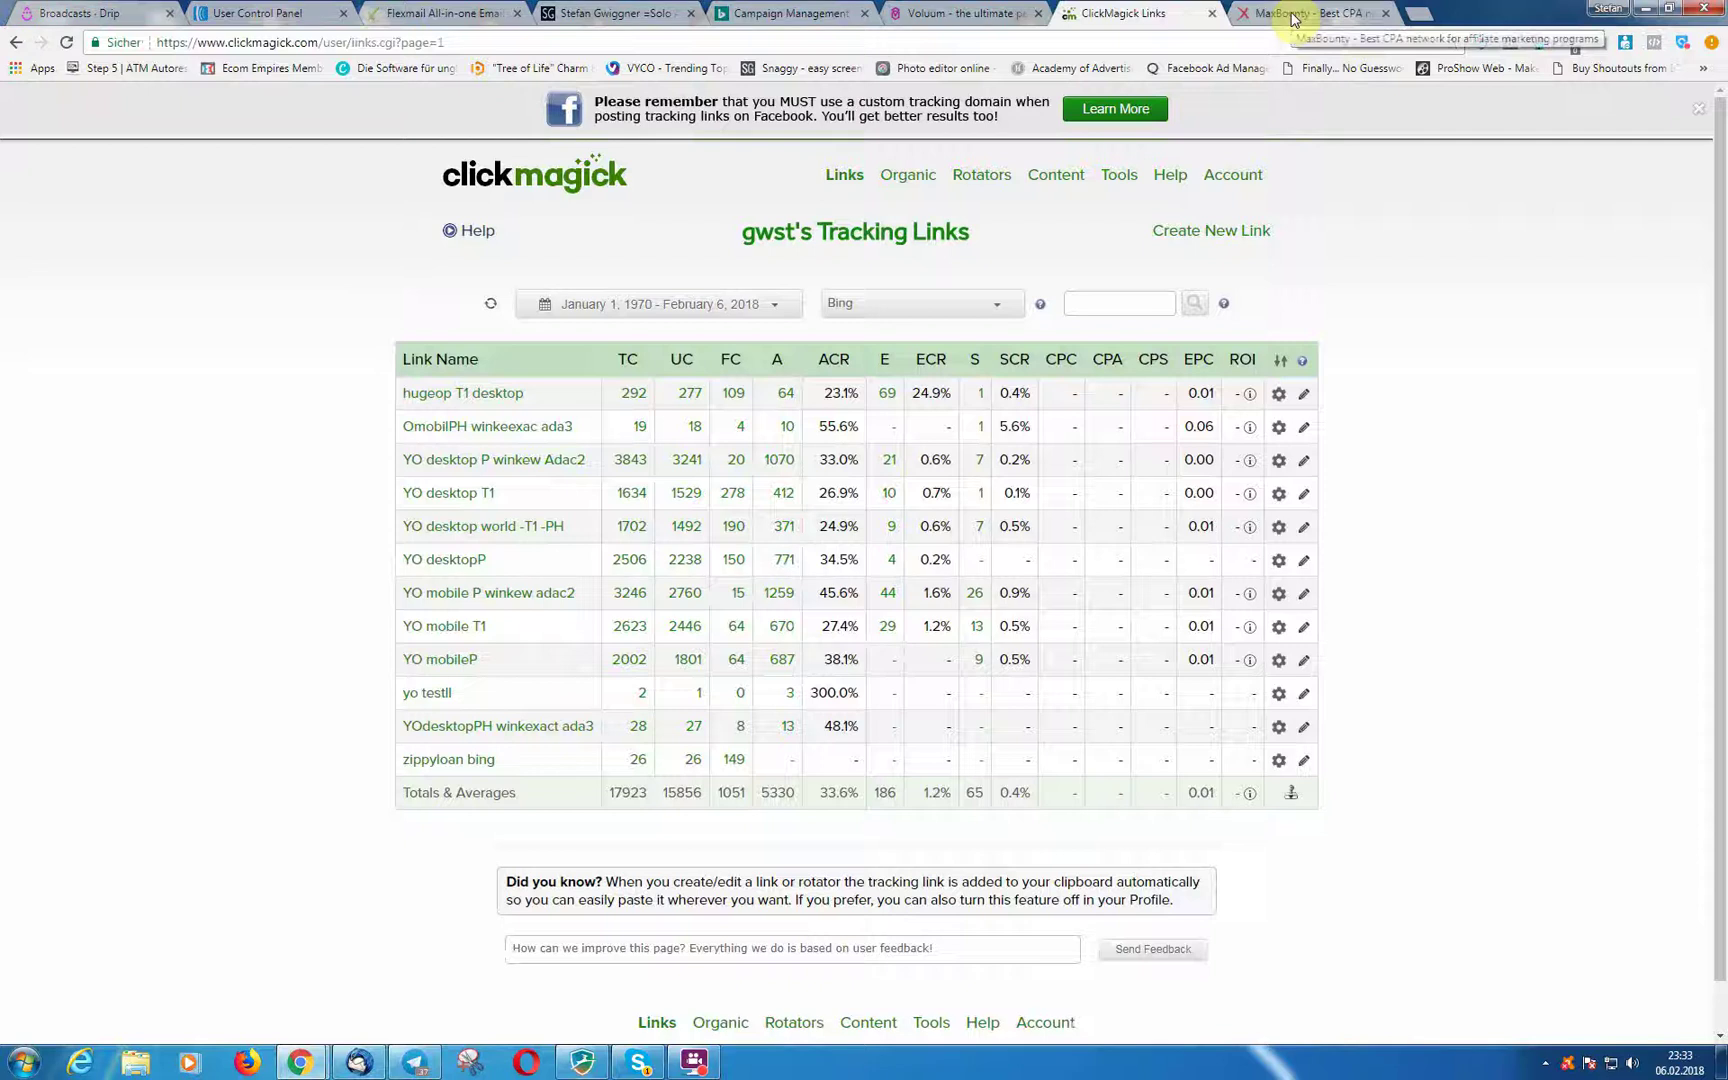
left_click(1292, 15)
Step: Log in to the MaxBounty affiliate account and dismiss the survey about mobile campaigns
left_click(1331, 105)
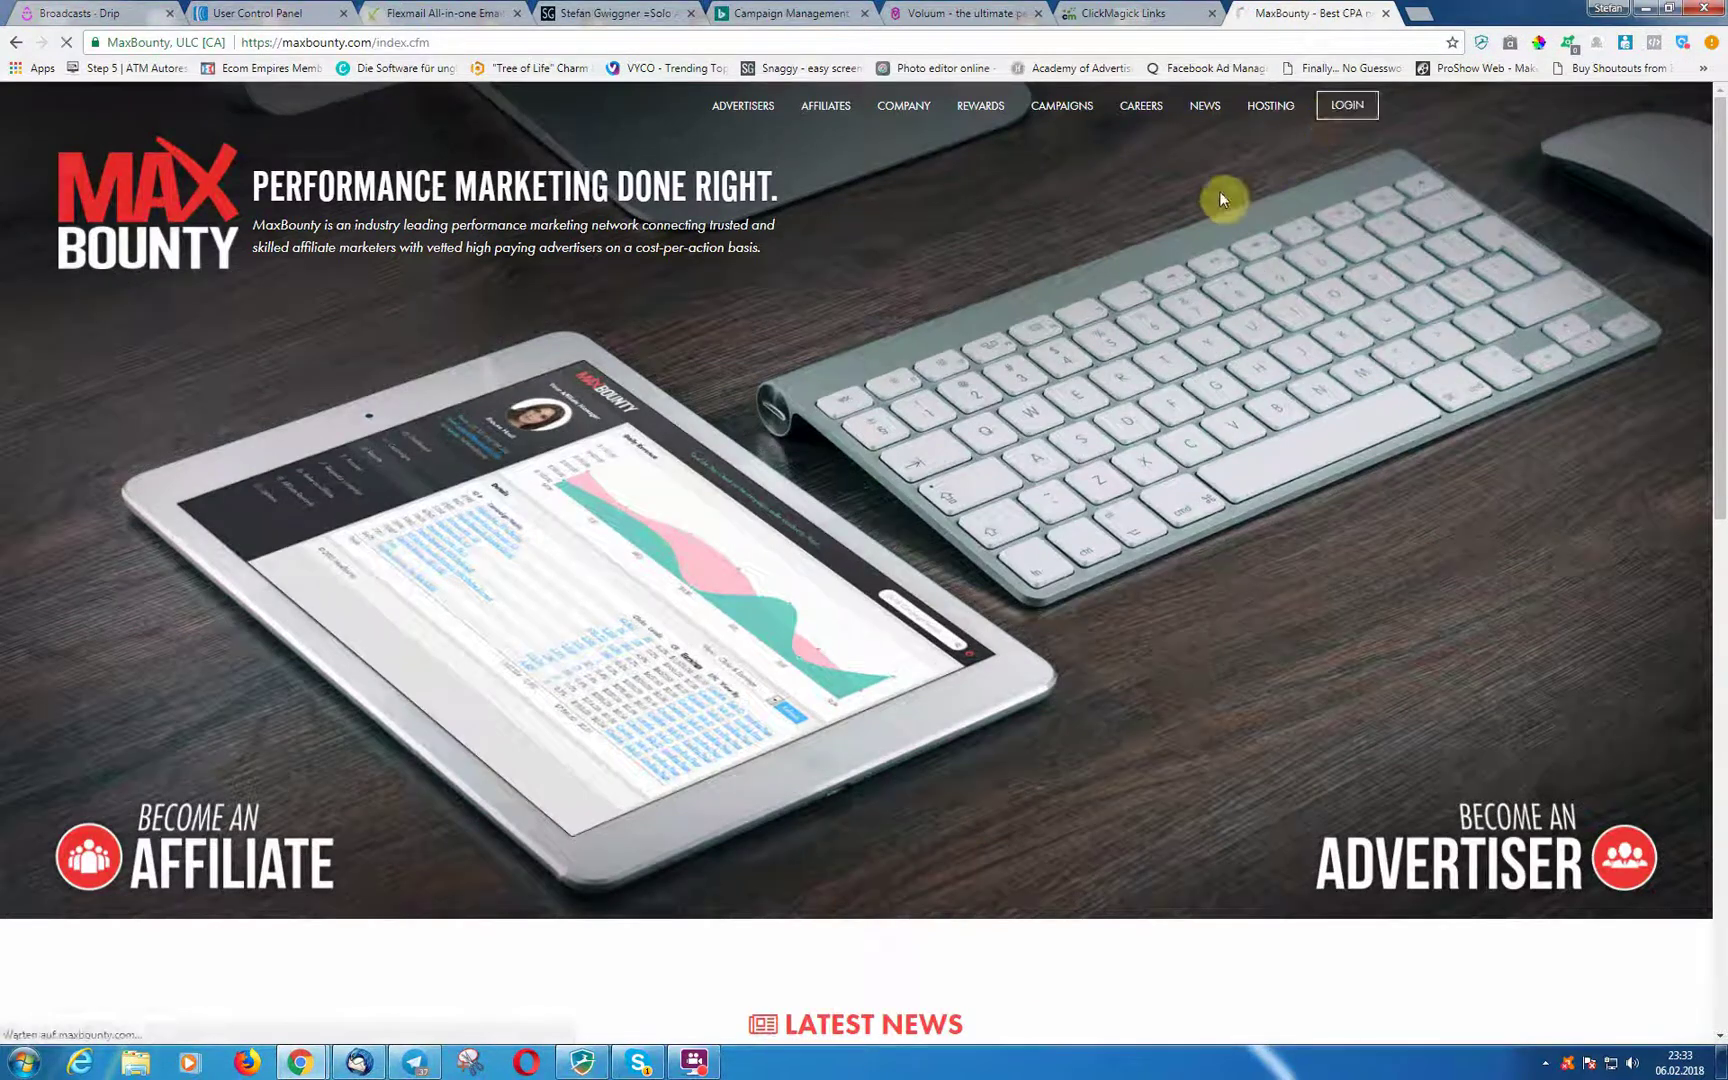
left_click(805, 350)
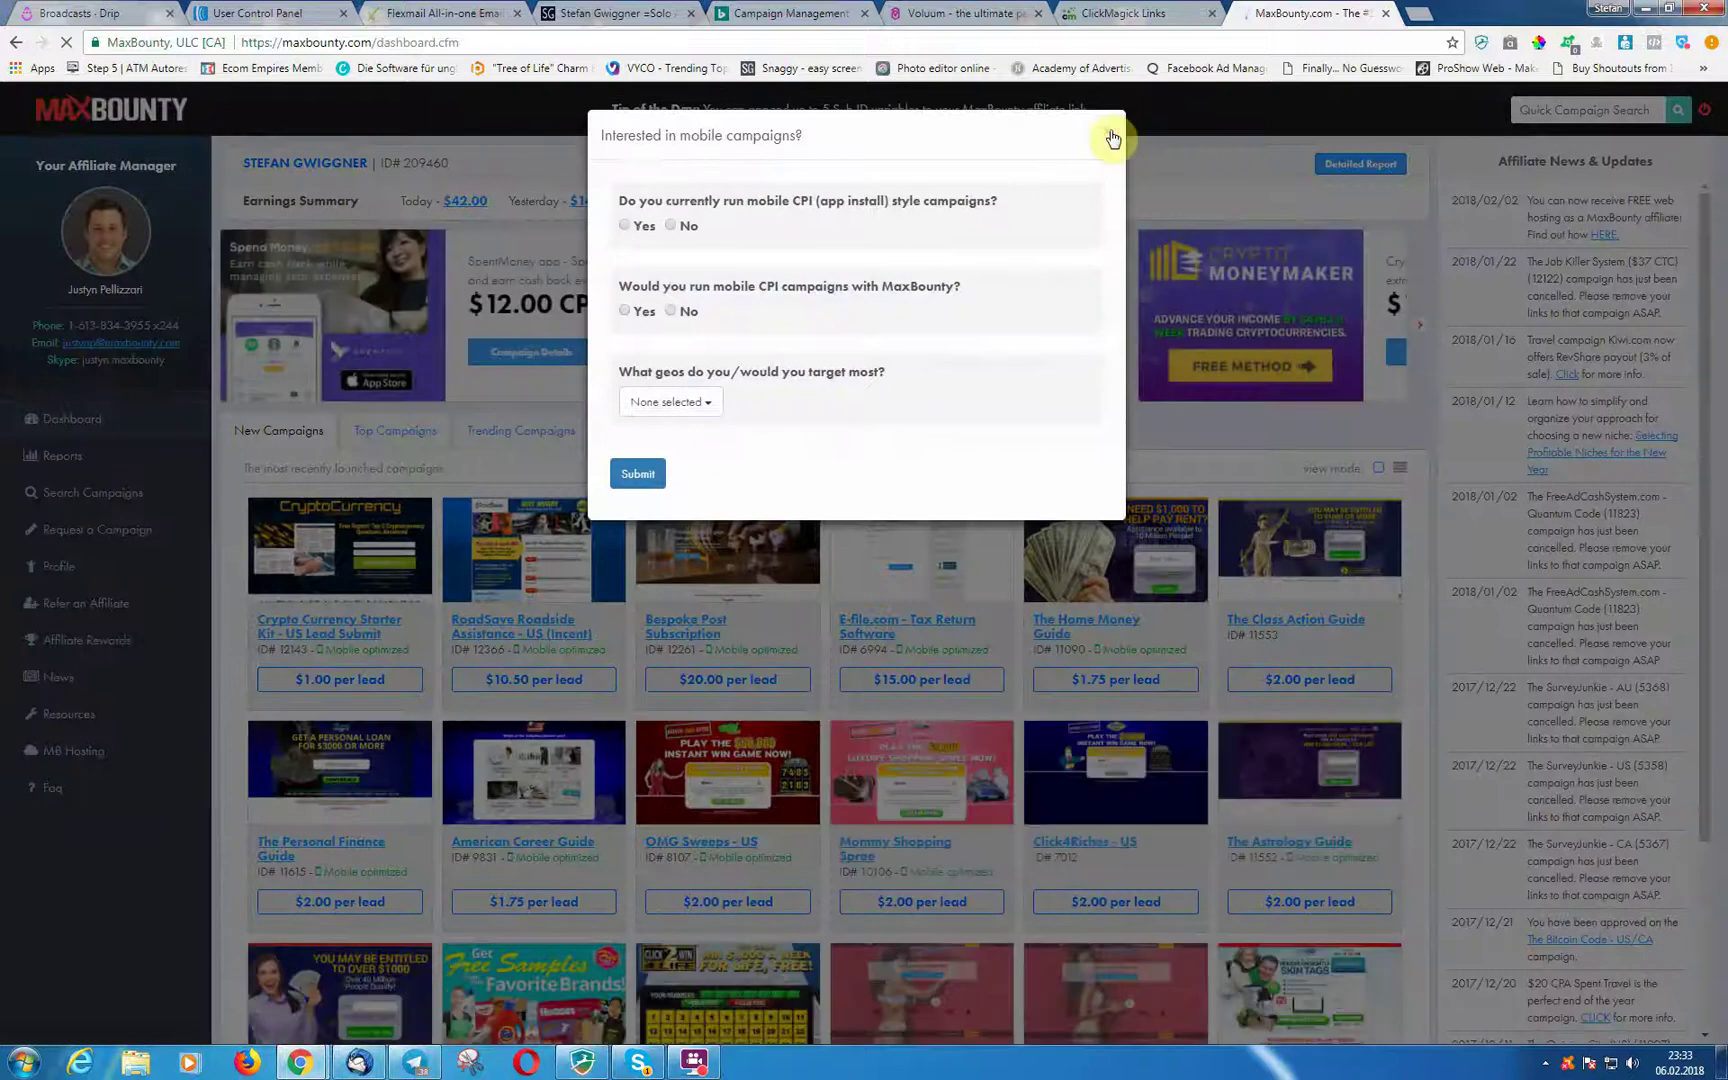
left_click(1109, 135)
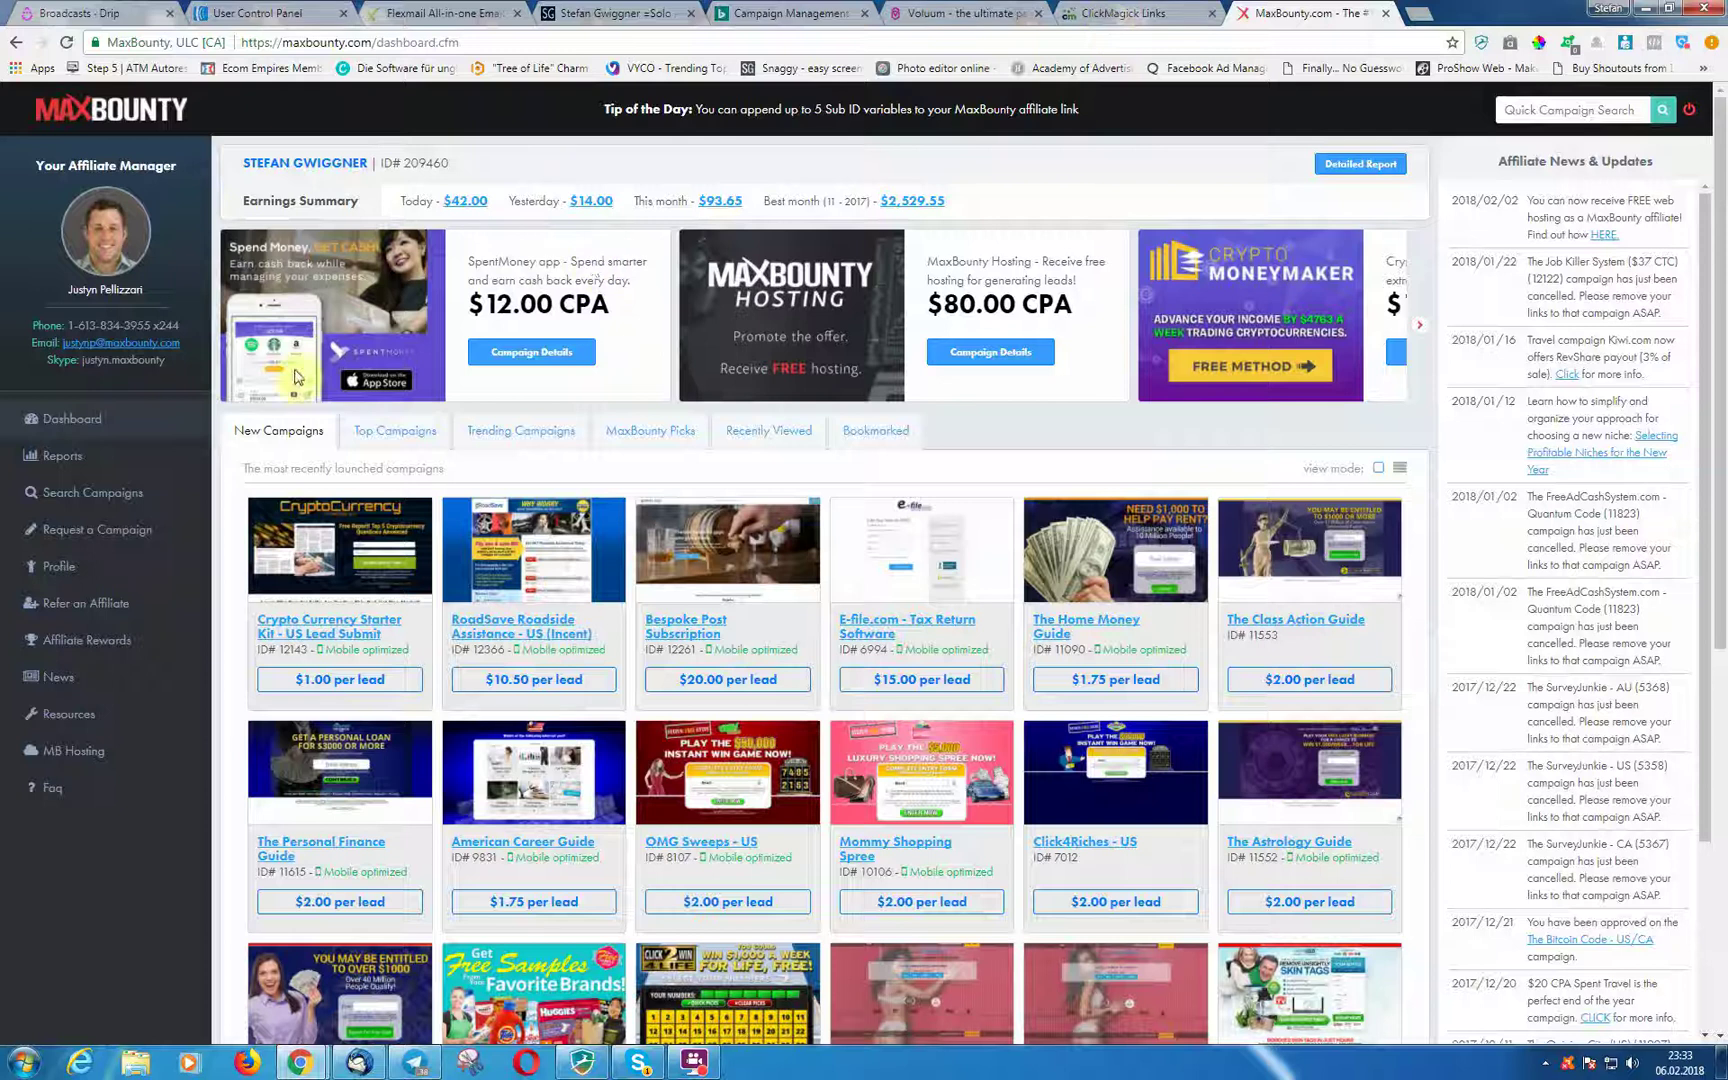
Step: Switch to the Voluum offers list and select the "Maxbounty - Global - 11823 freeadcash quantum" offer
left_click(1120, 14)
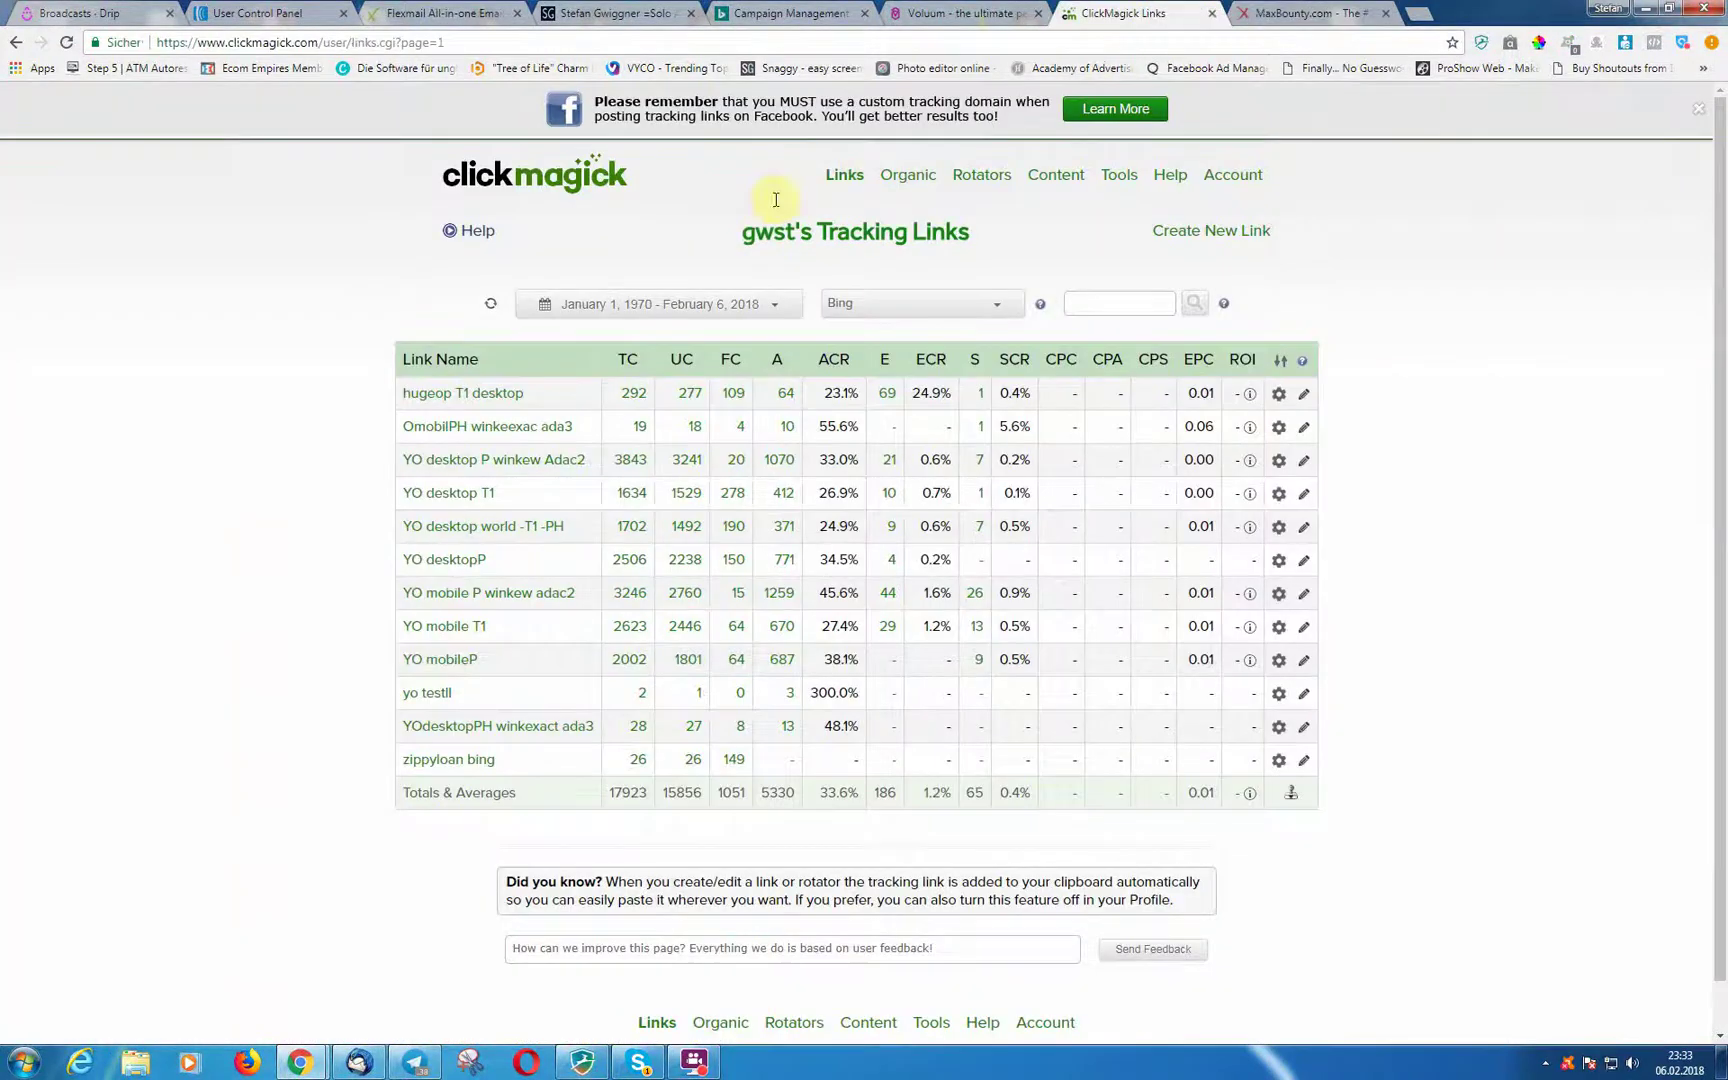
left_click(955, 14)
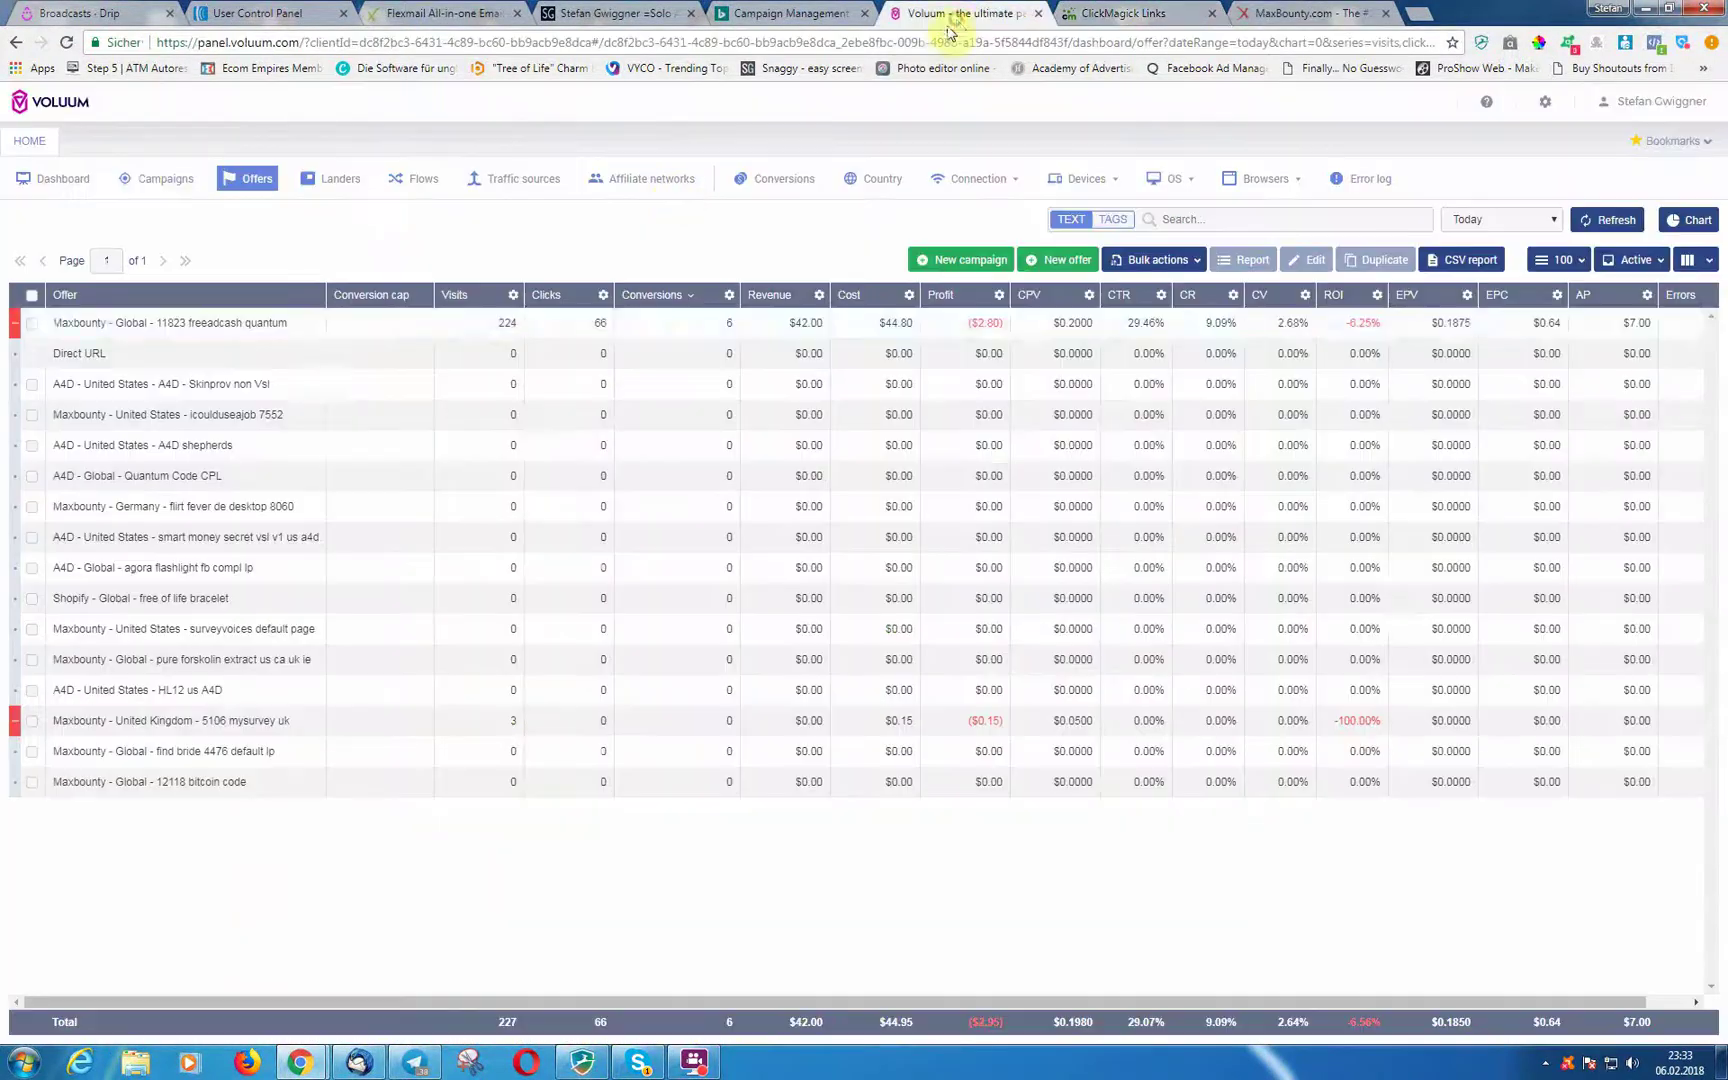
left_click(270, 330)
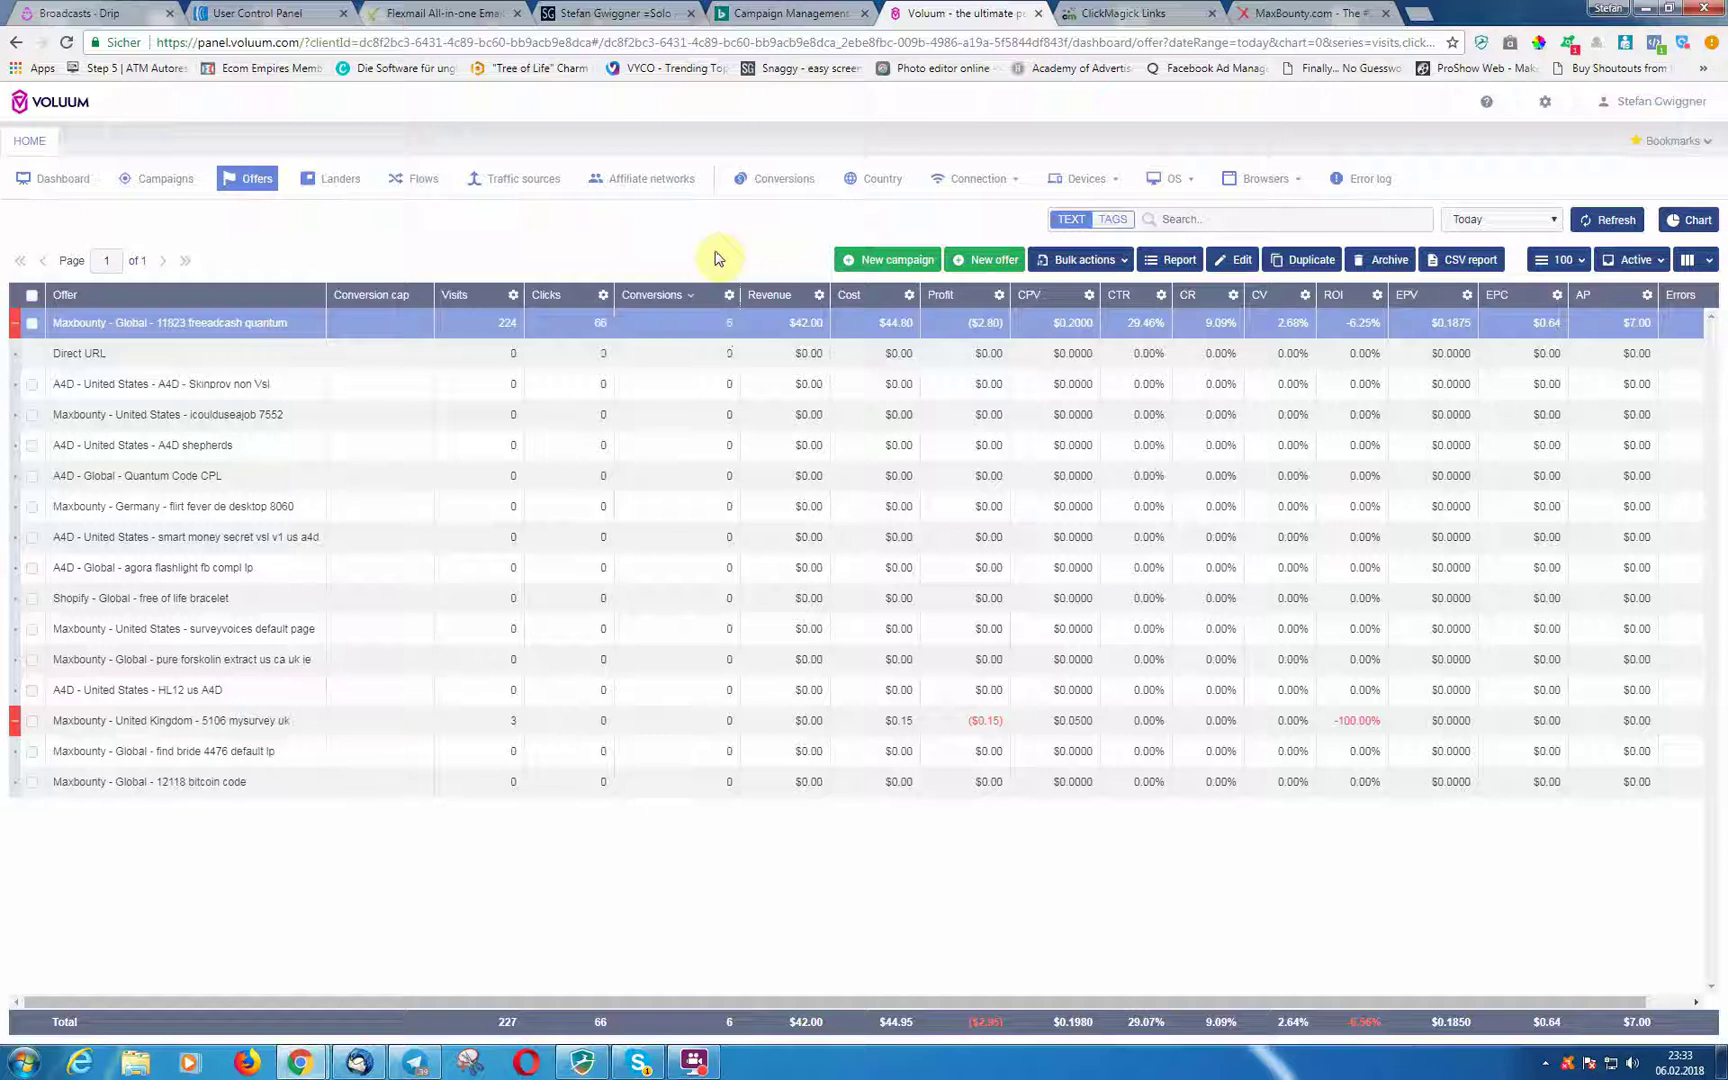
left_click(1272, 22)
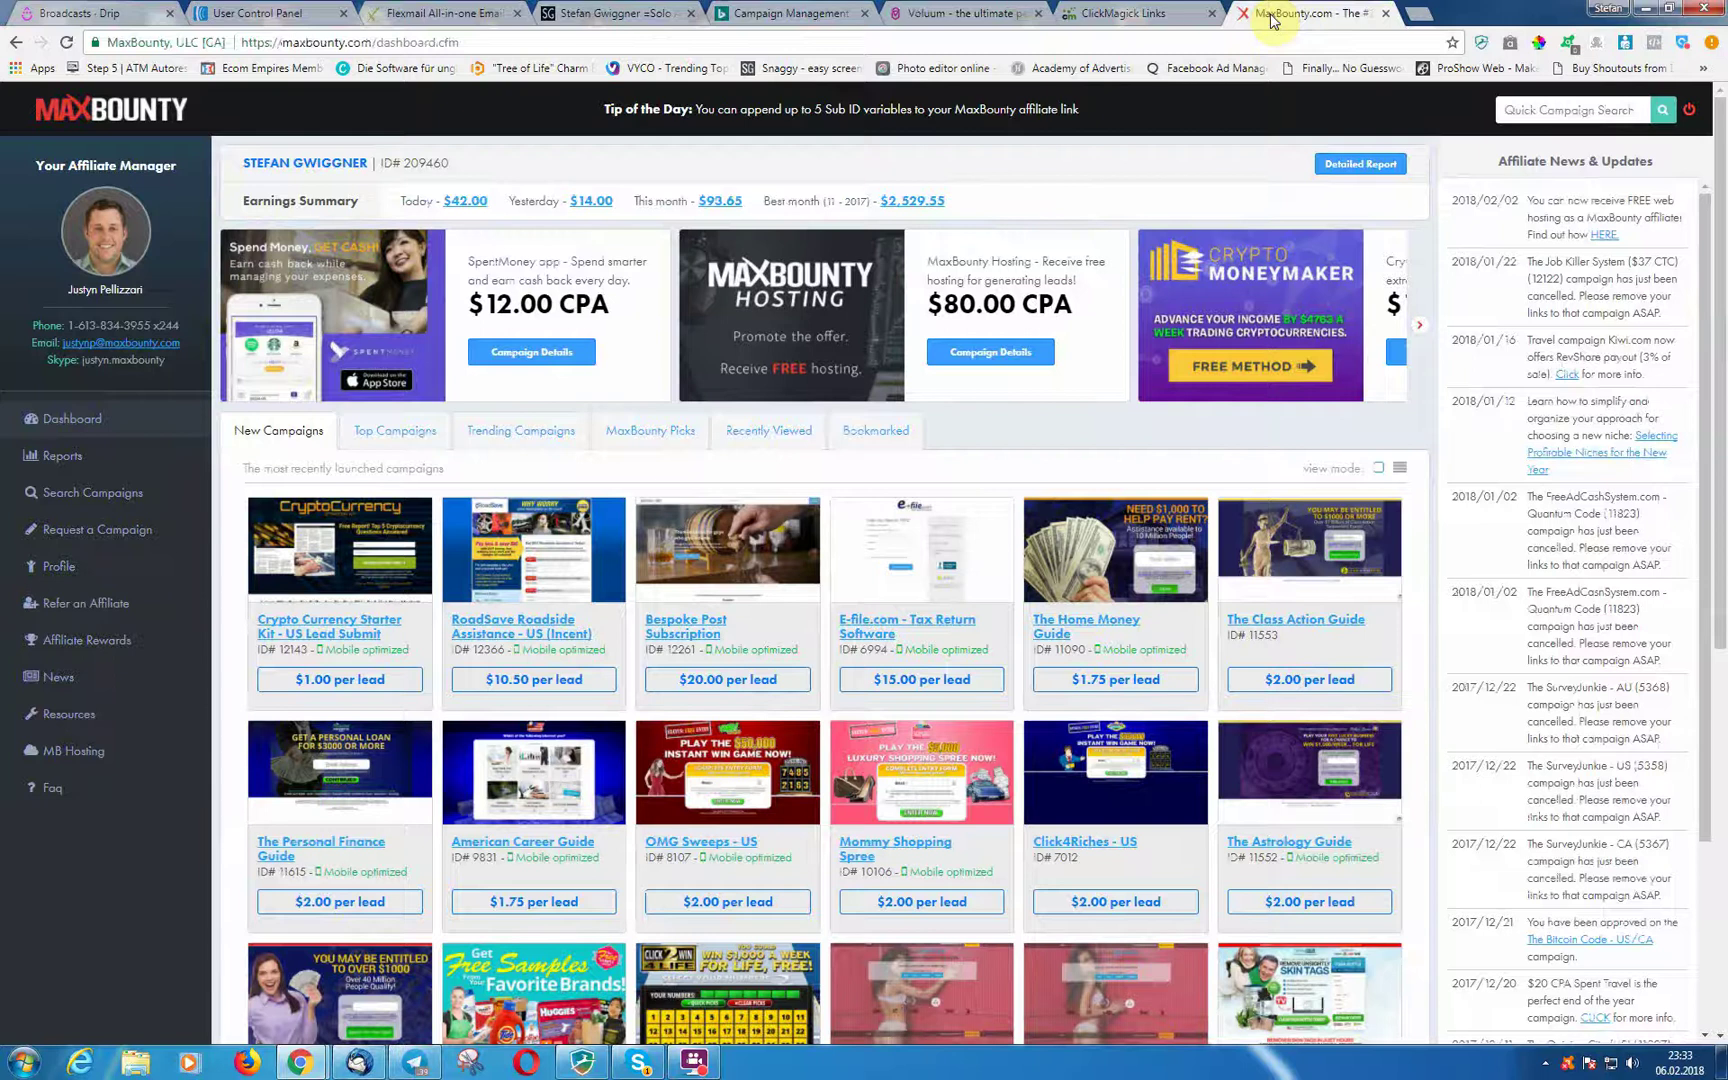
left_click(968, 16)
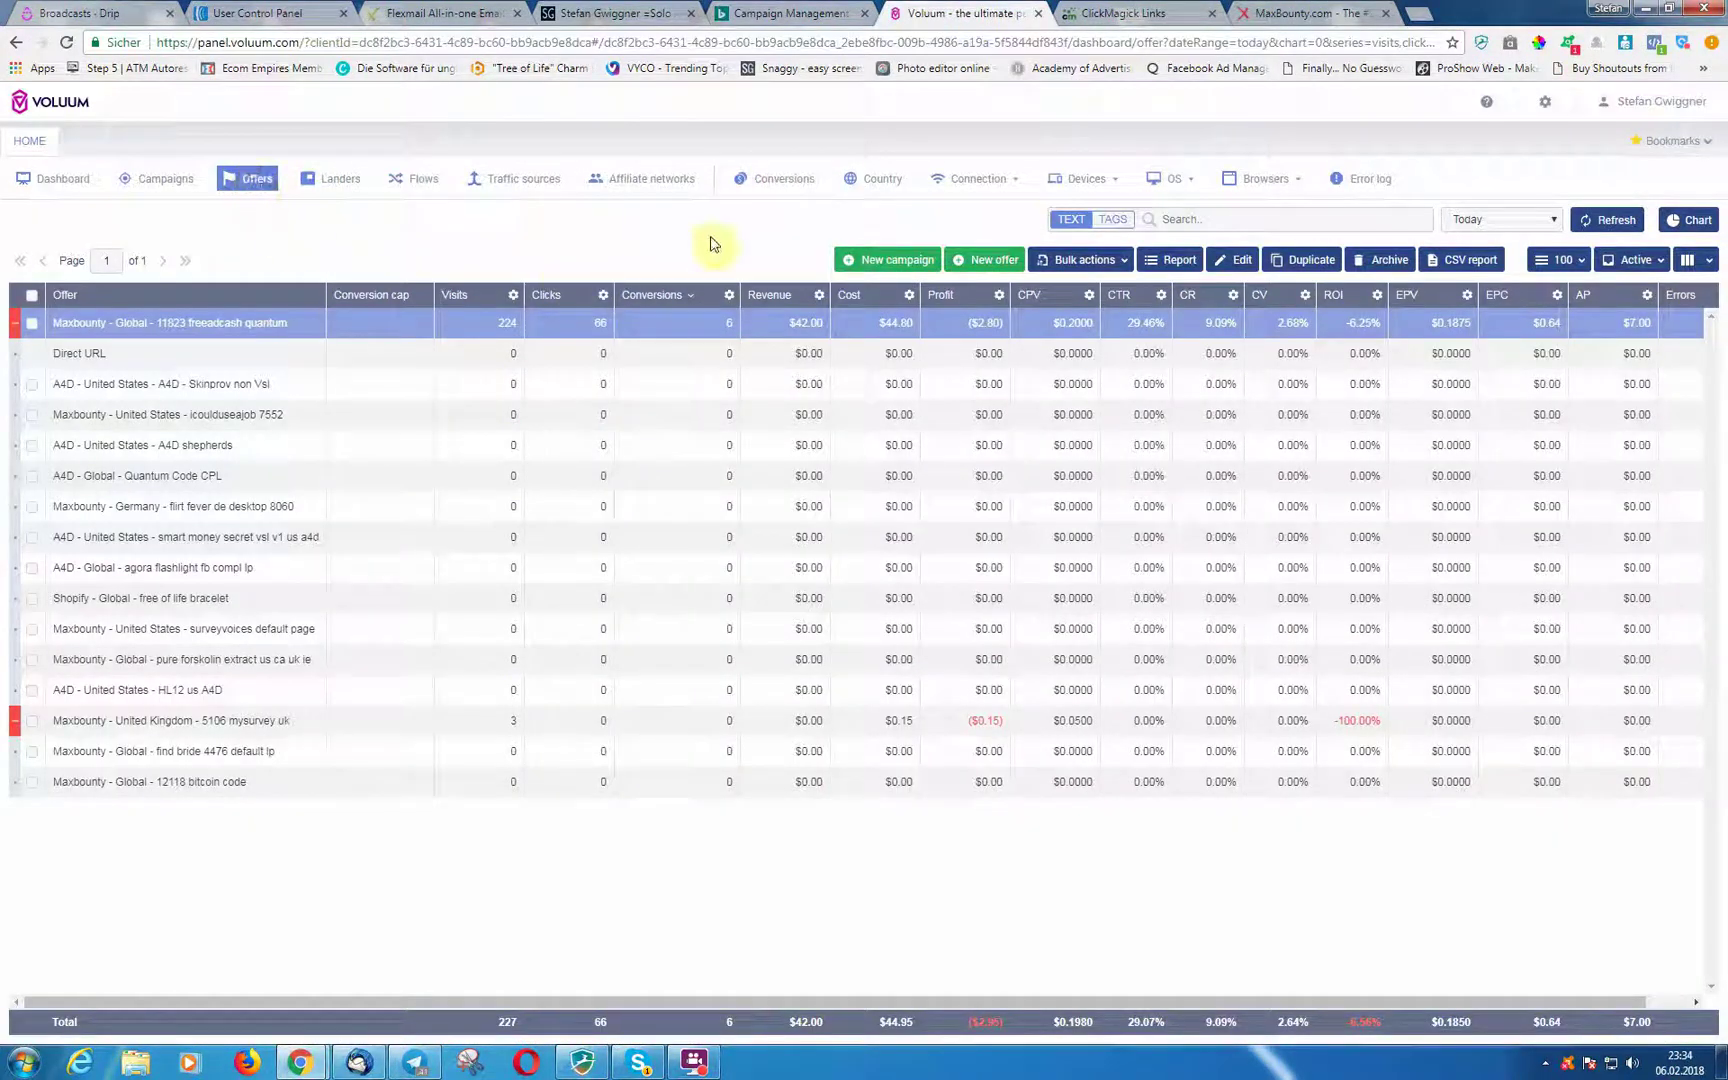
Step: Open a blank new offer form, review its URL, country, affiliate network and payout settings, and close it without saving
left_click(980, 260)
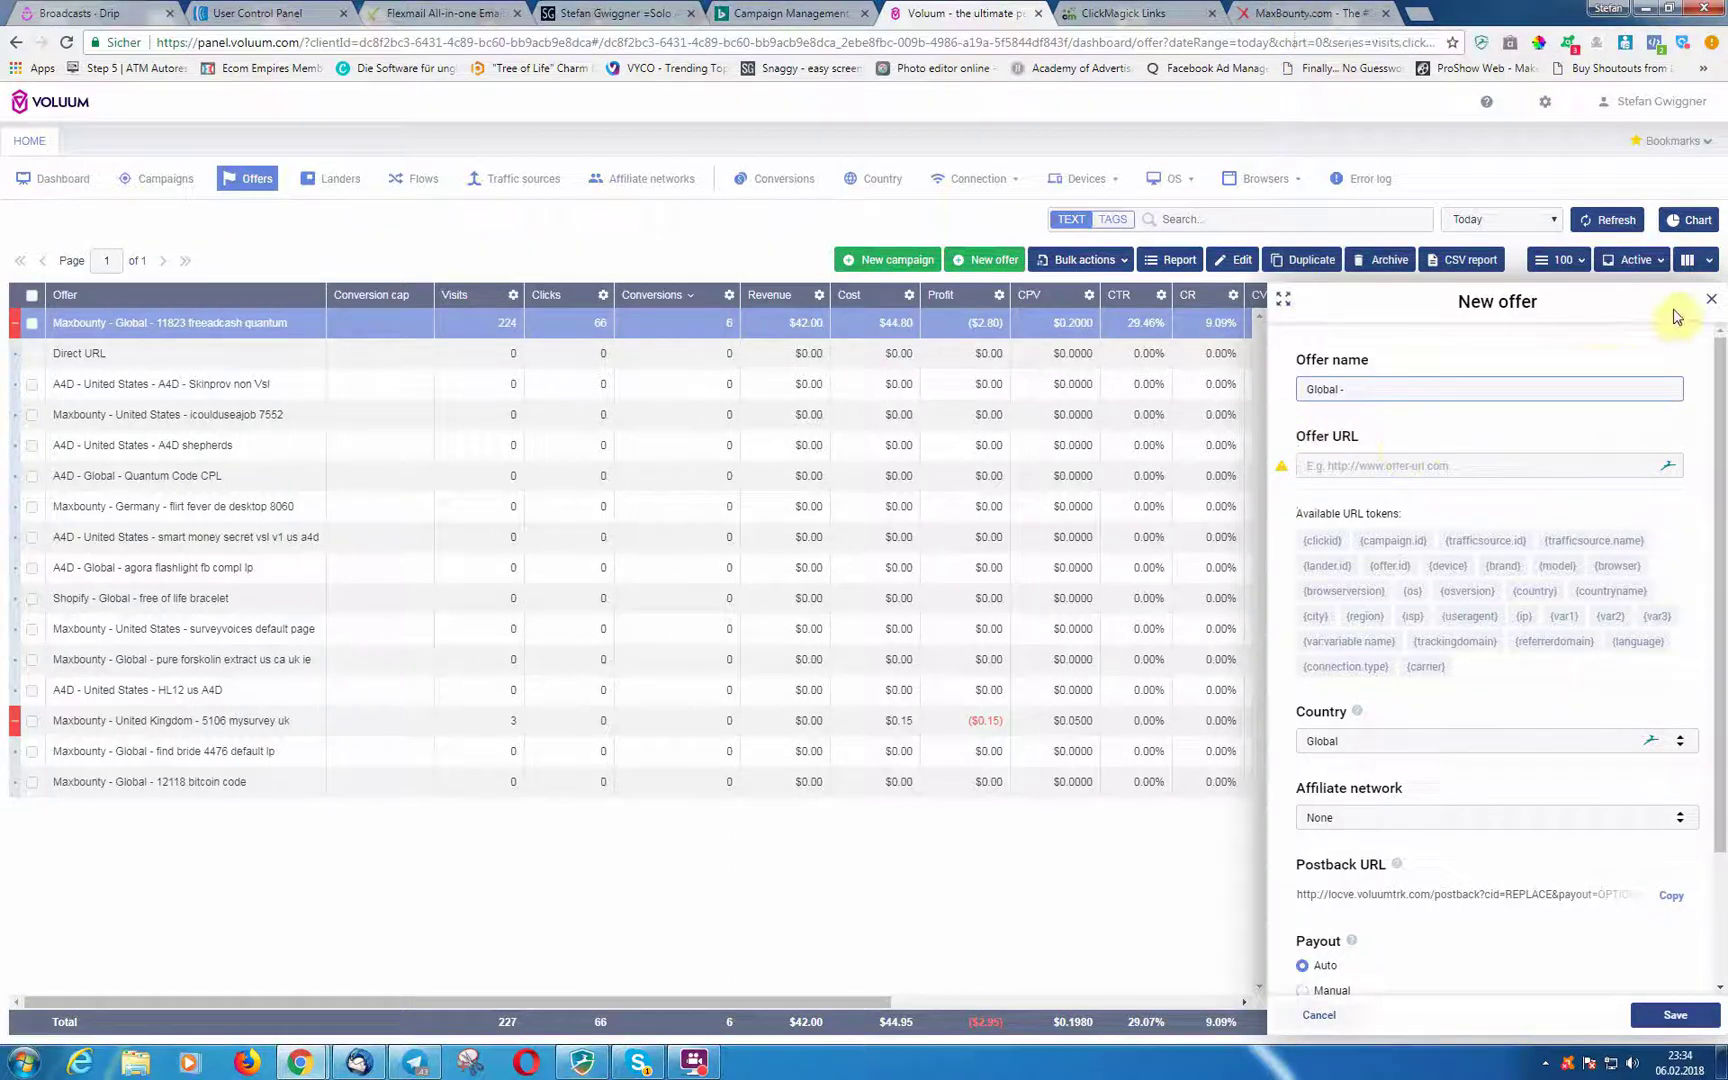
scroll(1453, 438, "down", 2)
scroll(1453, 438, "up", 2)
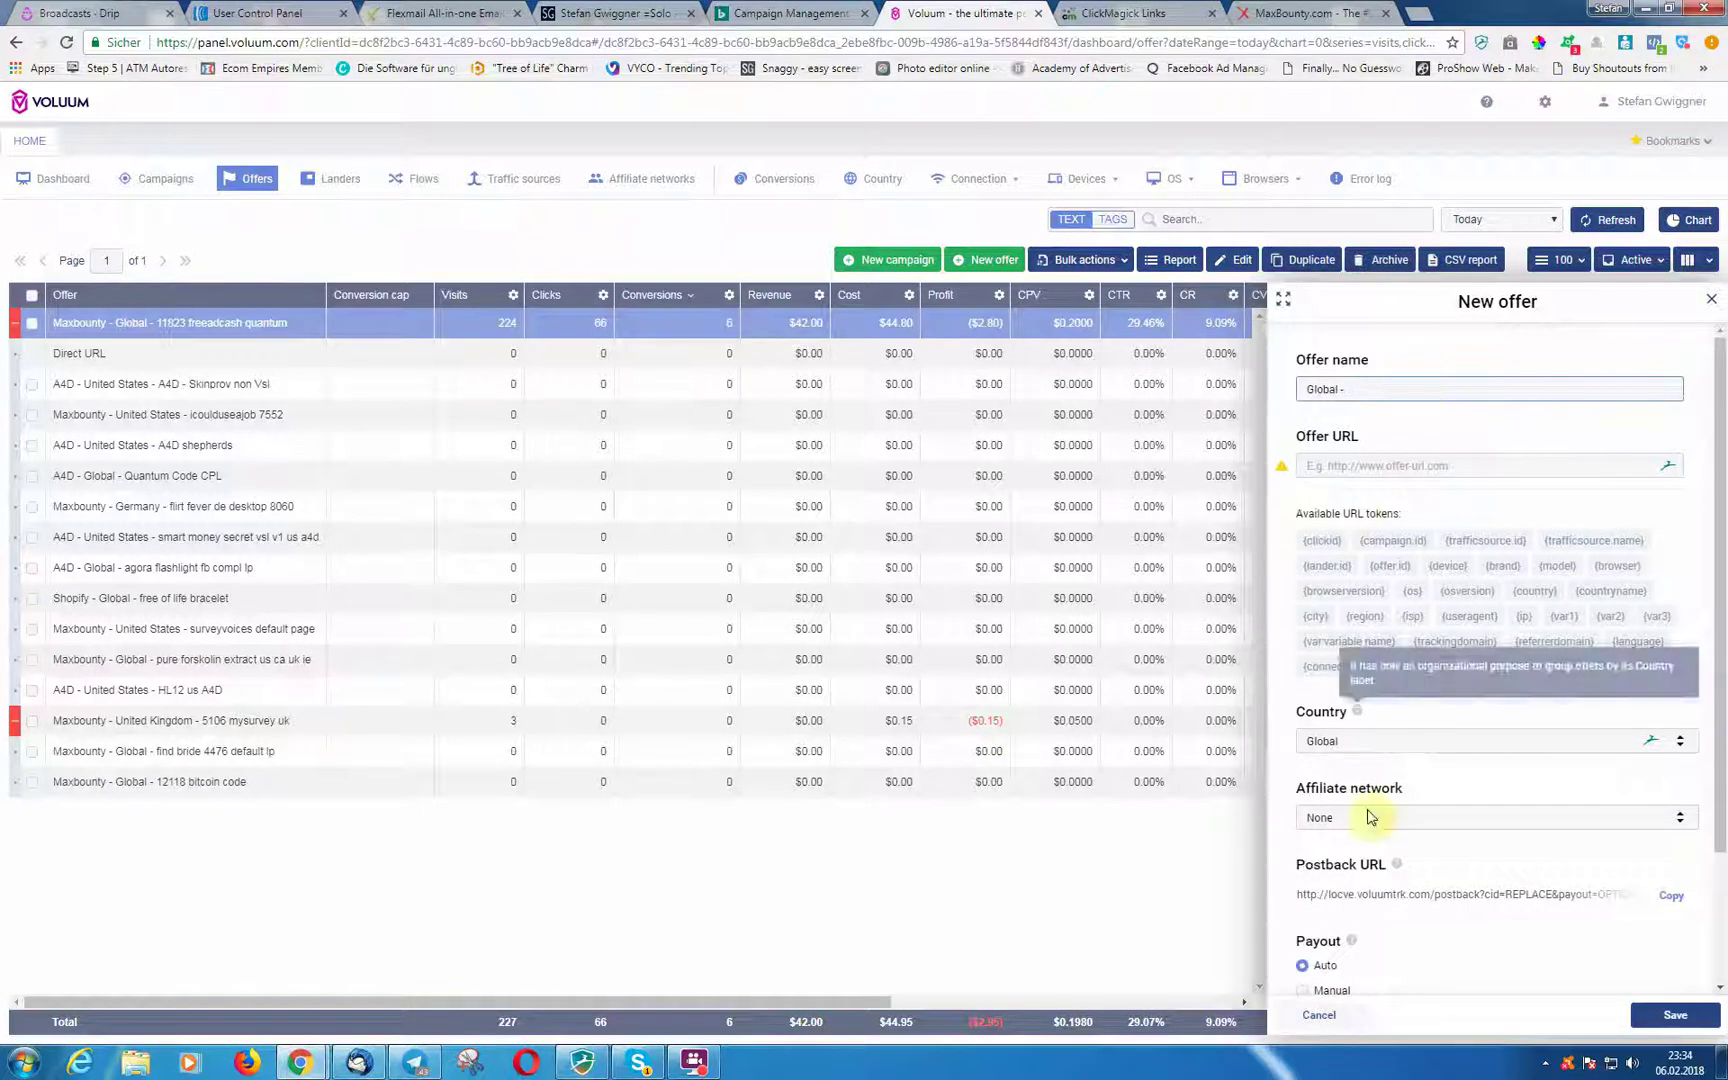
scroll(1480, 590, "down", 2)
scroll(1430, 642, "up", 2)
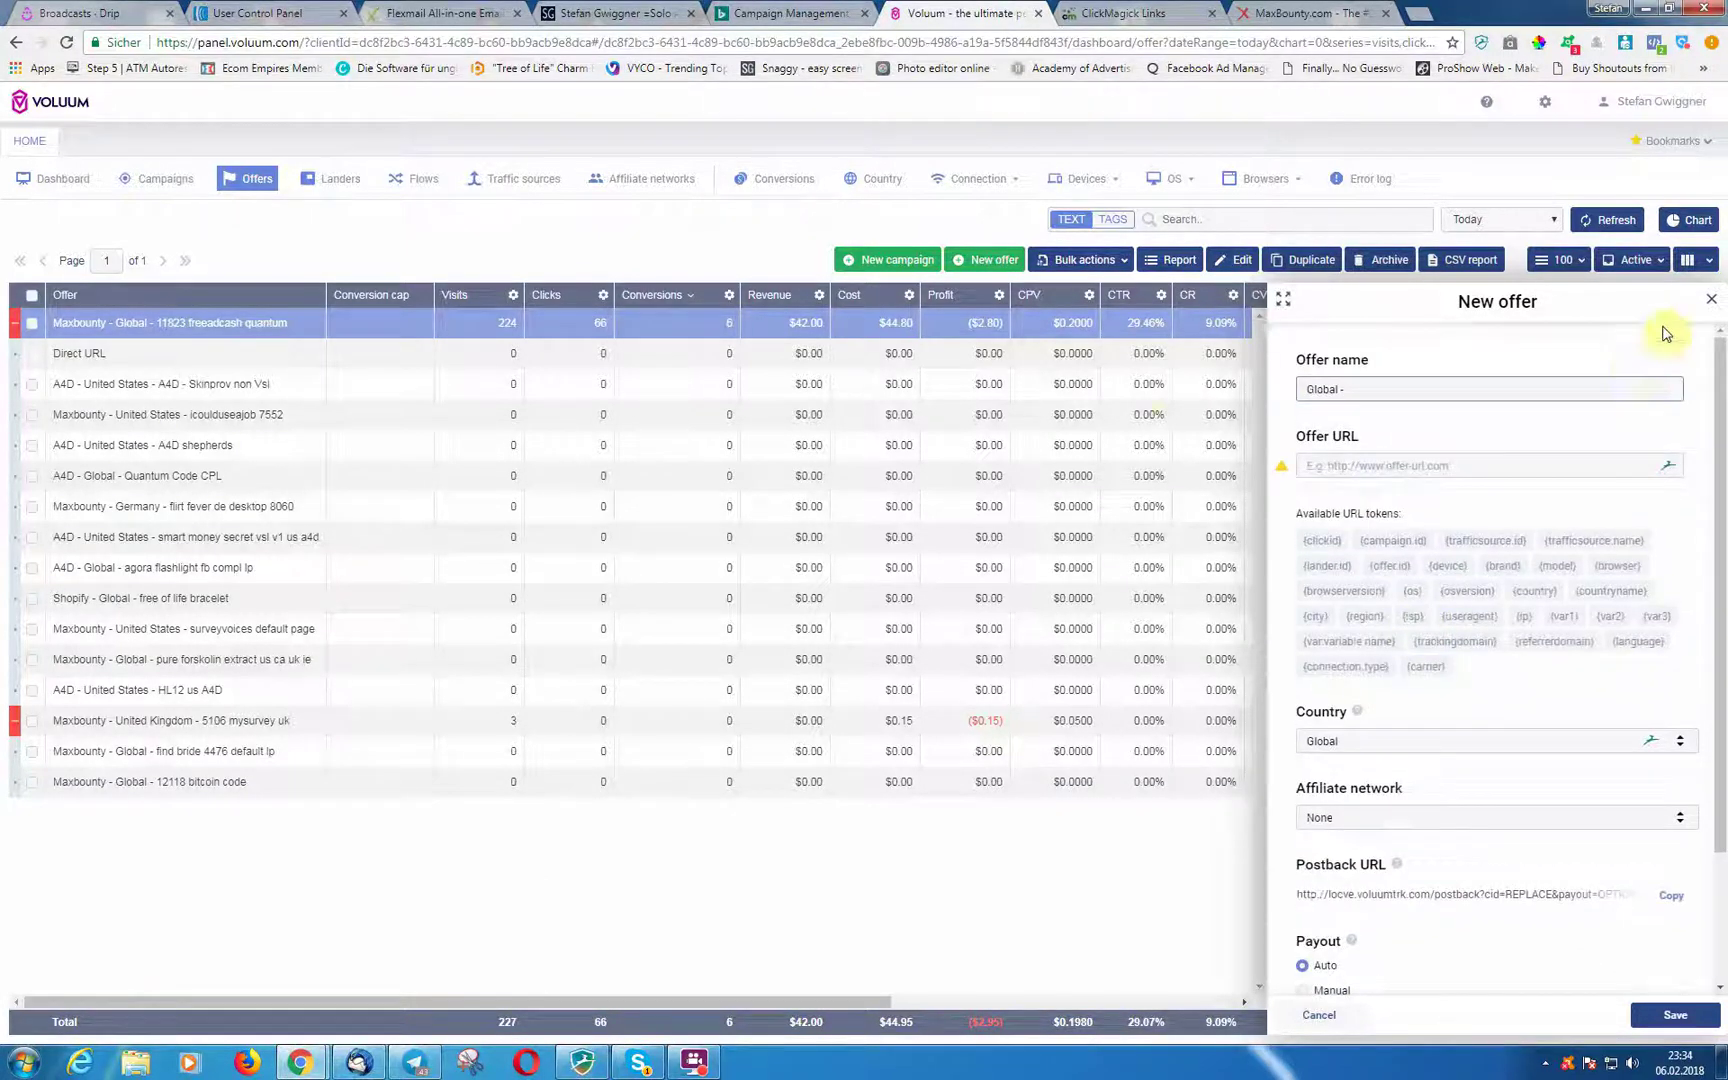
left_click(1711, 299)
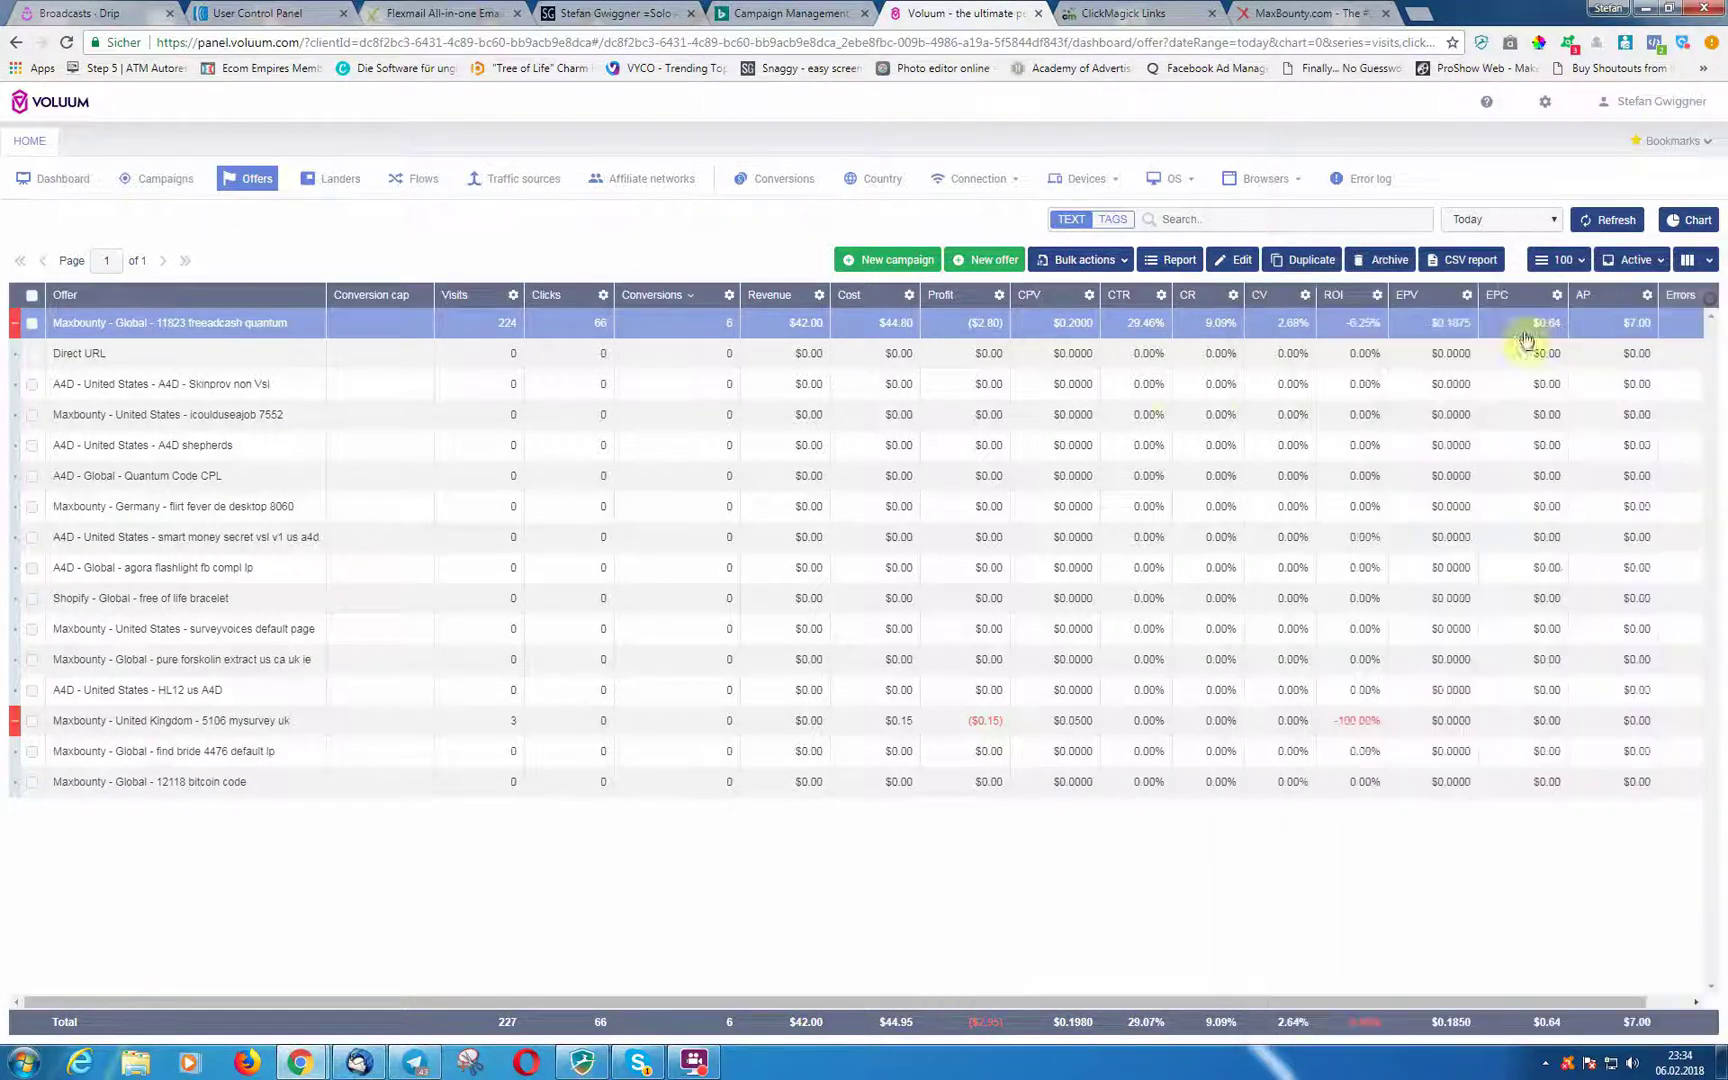
Step: Open the 11823 freeadcash quantum offer's settings, check the available affiliate network options, and close them without saving
left_click(484, 330)
left_click(481, 330)
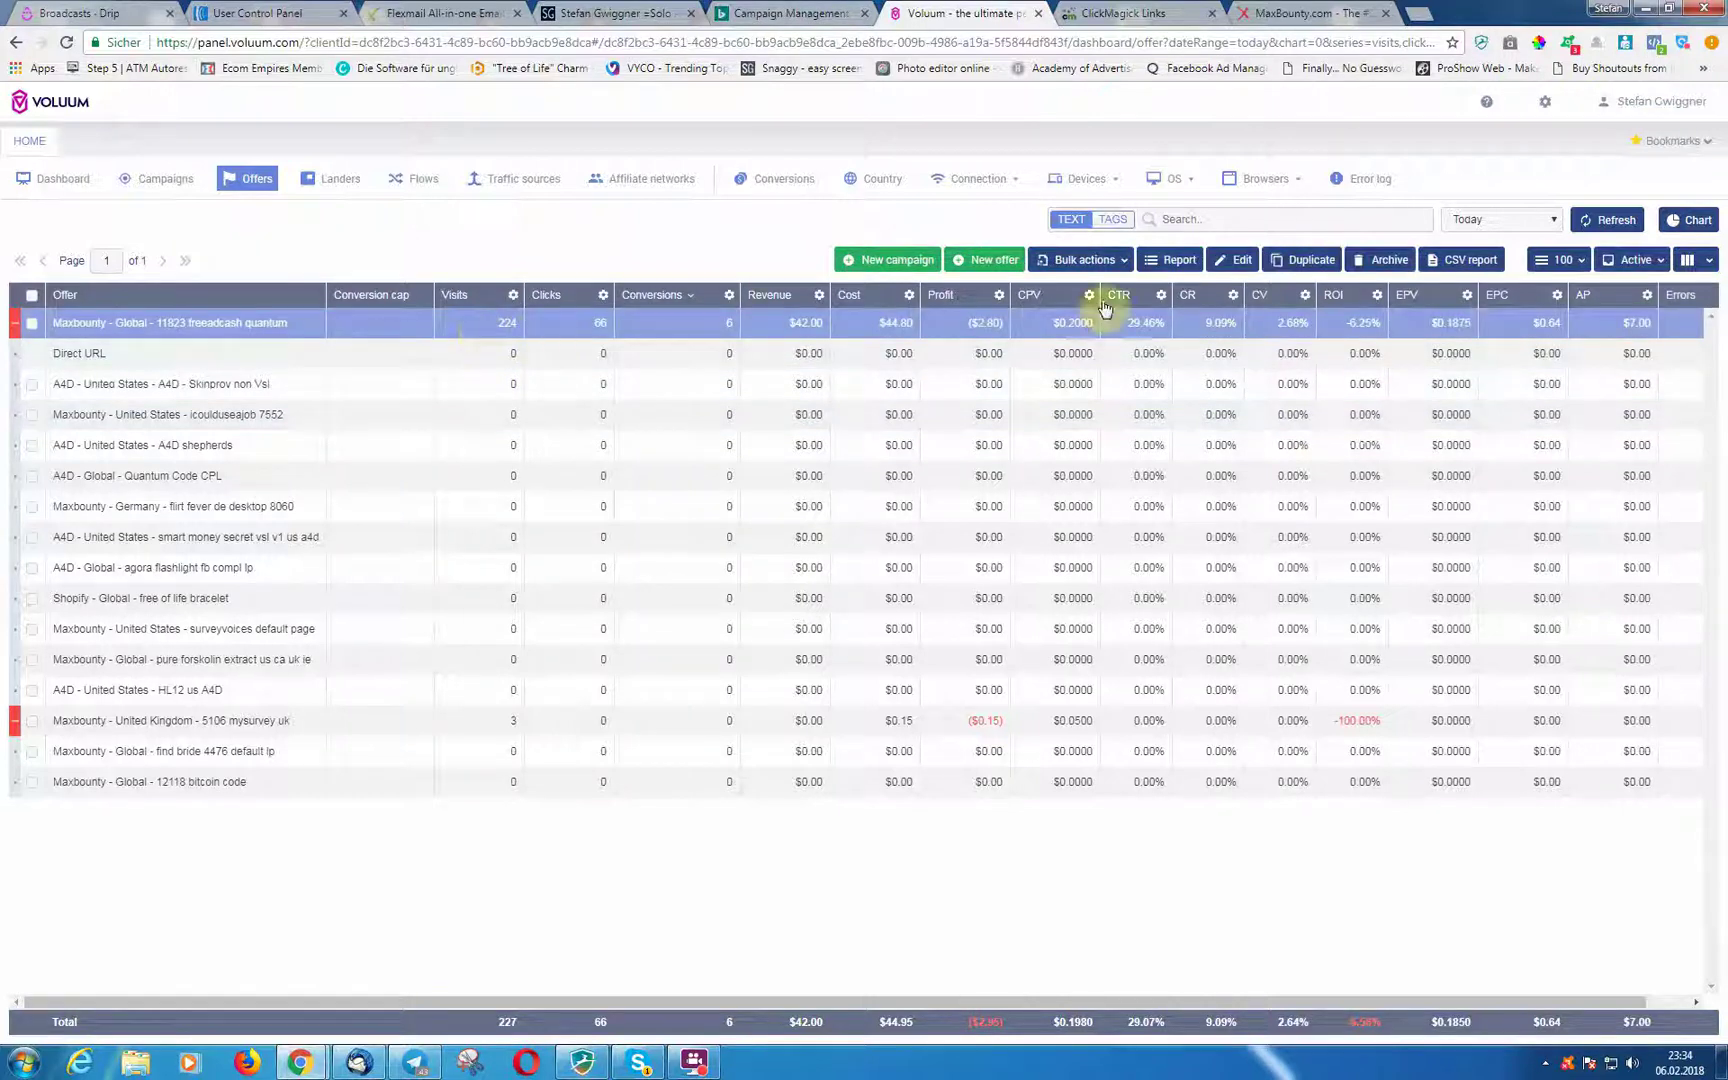
left_click(1228, 262)
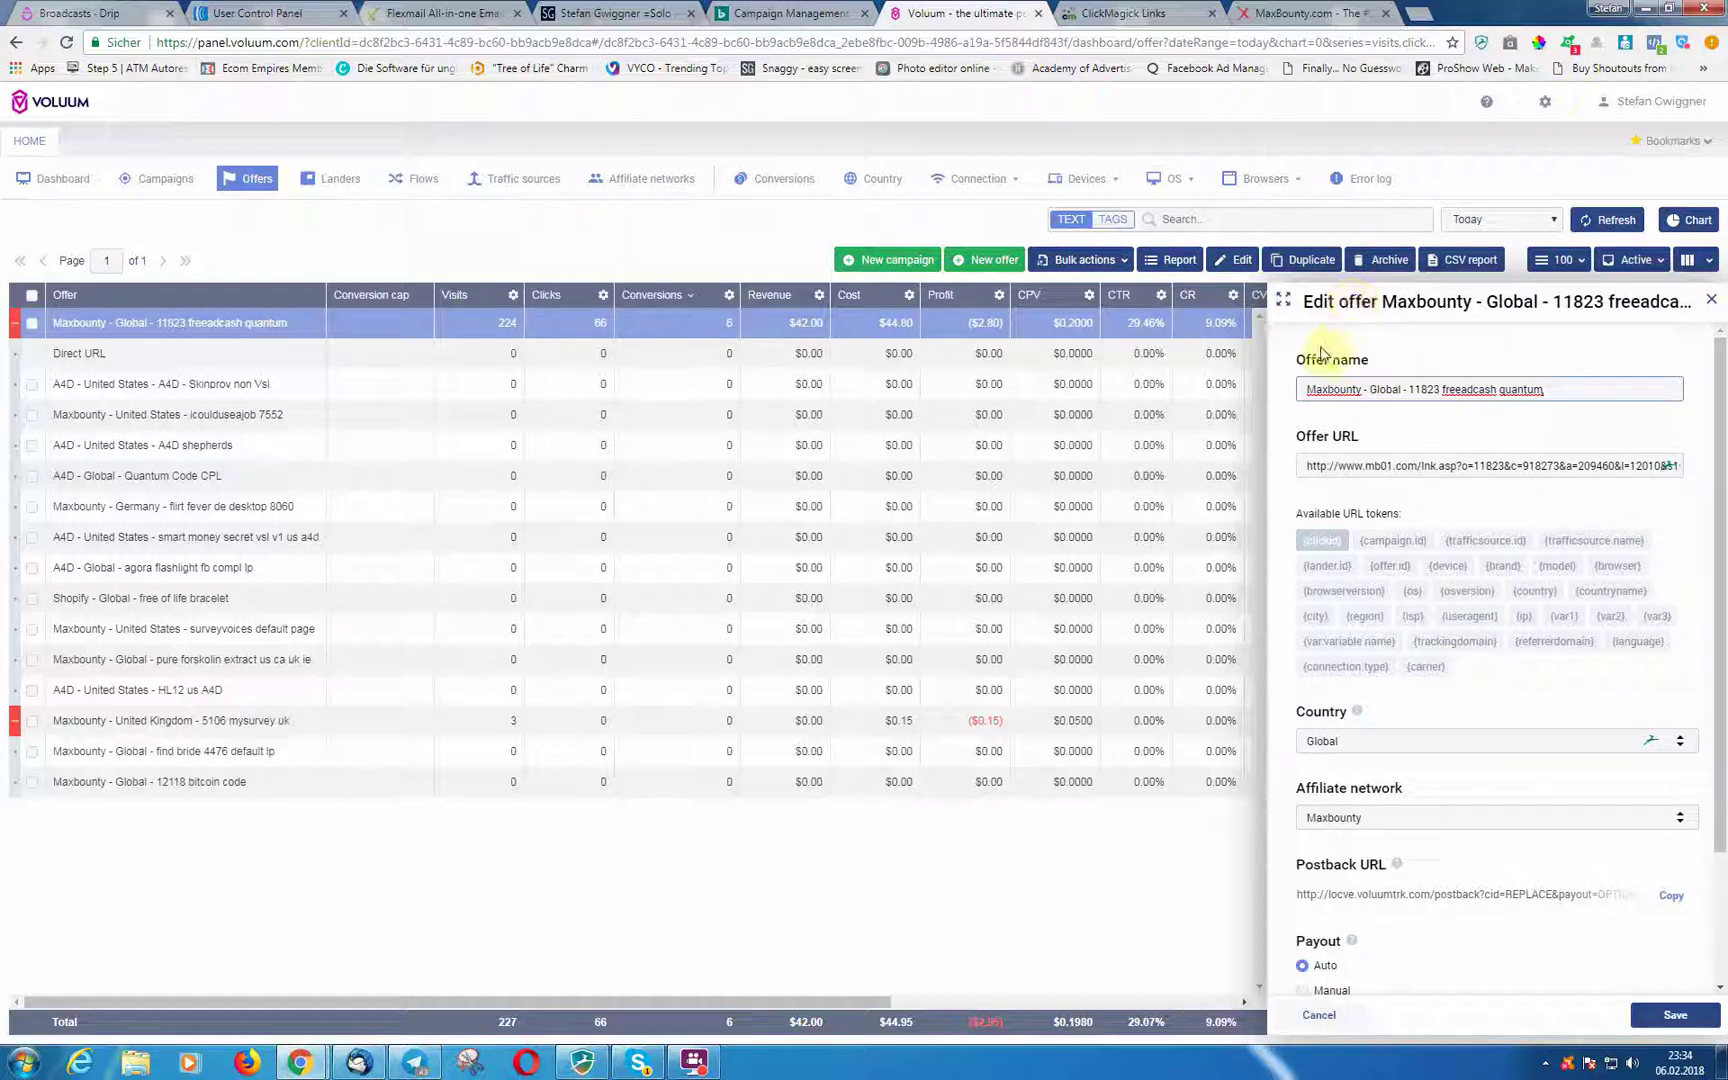
left_click(1348, 817)
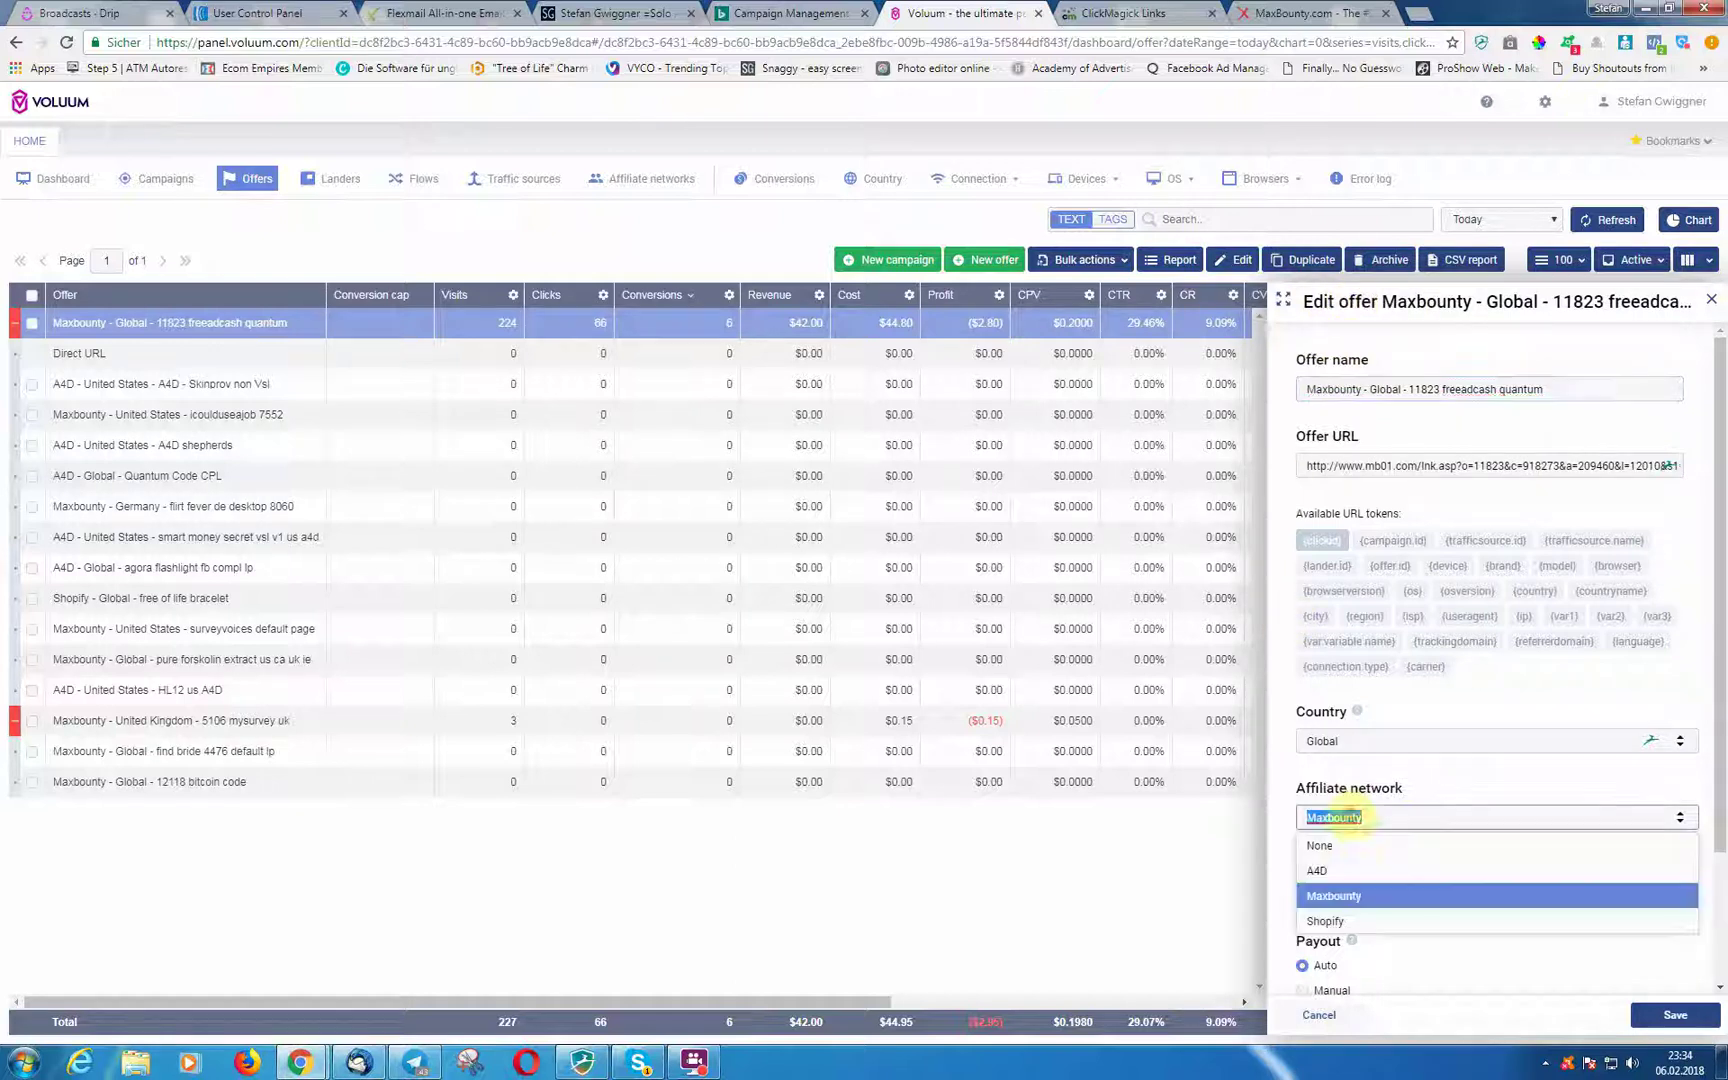
left_click(1408, 773)
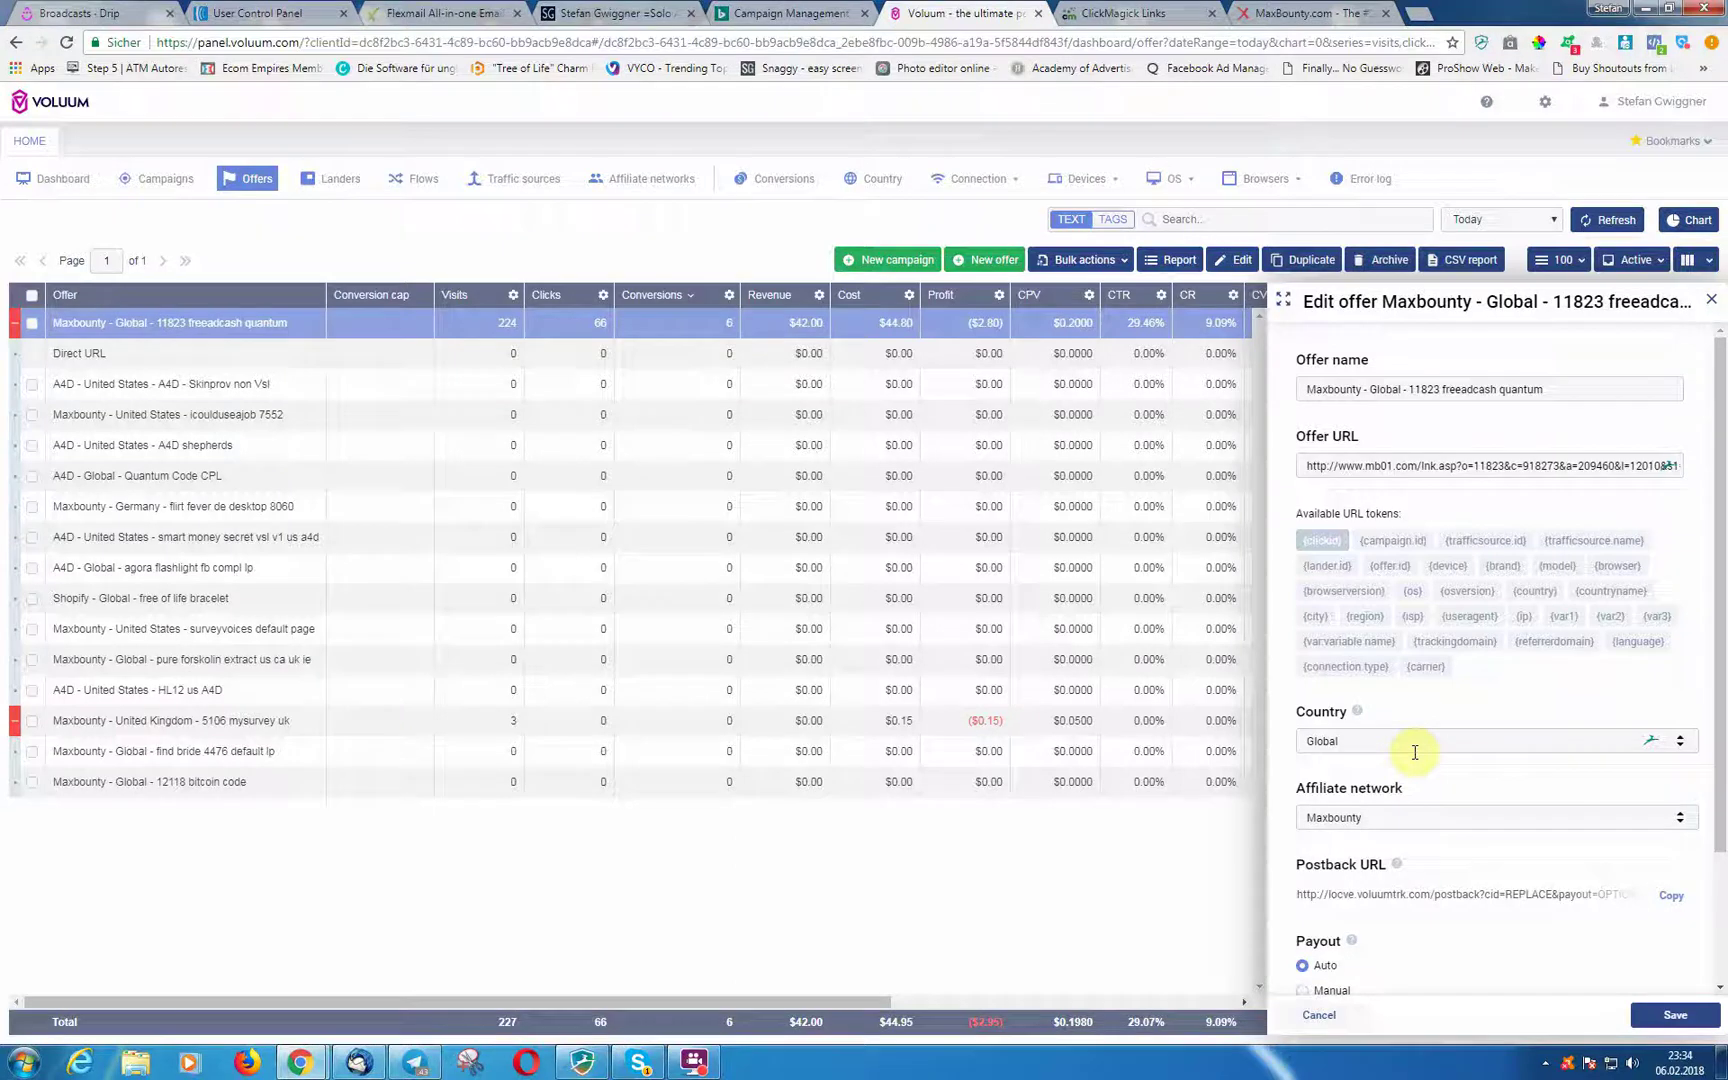
left_click(1715, 304)
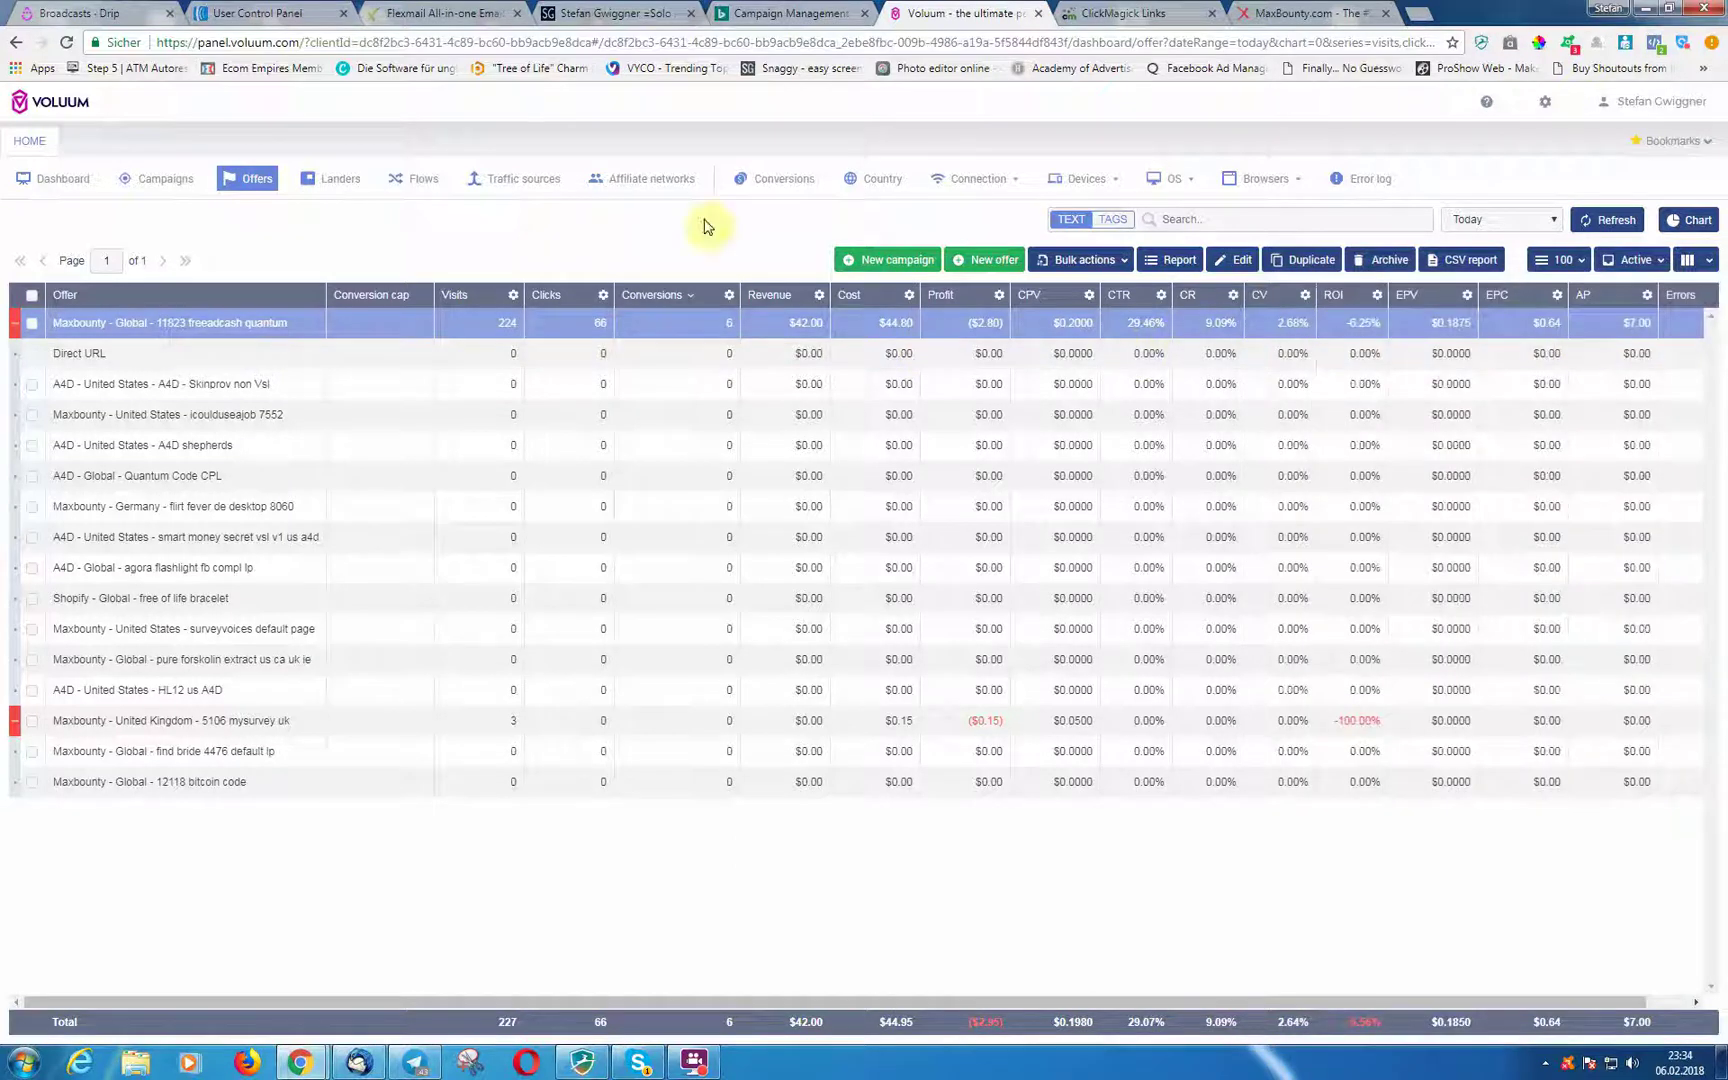
Step: Go to the affiliate networks list, view the blank new affiliate network form, and close it
left_click(648, 185)
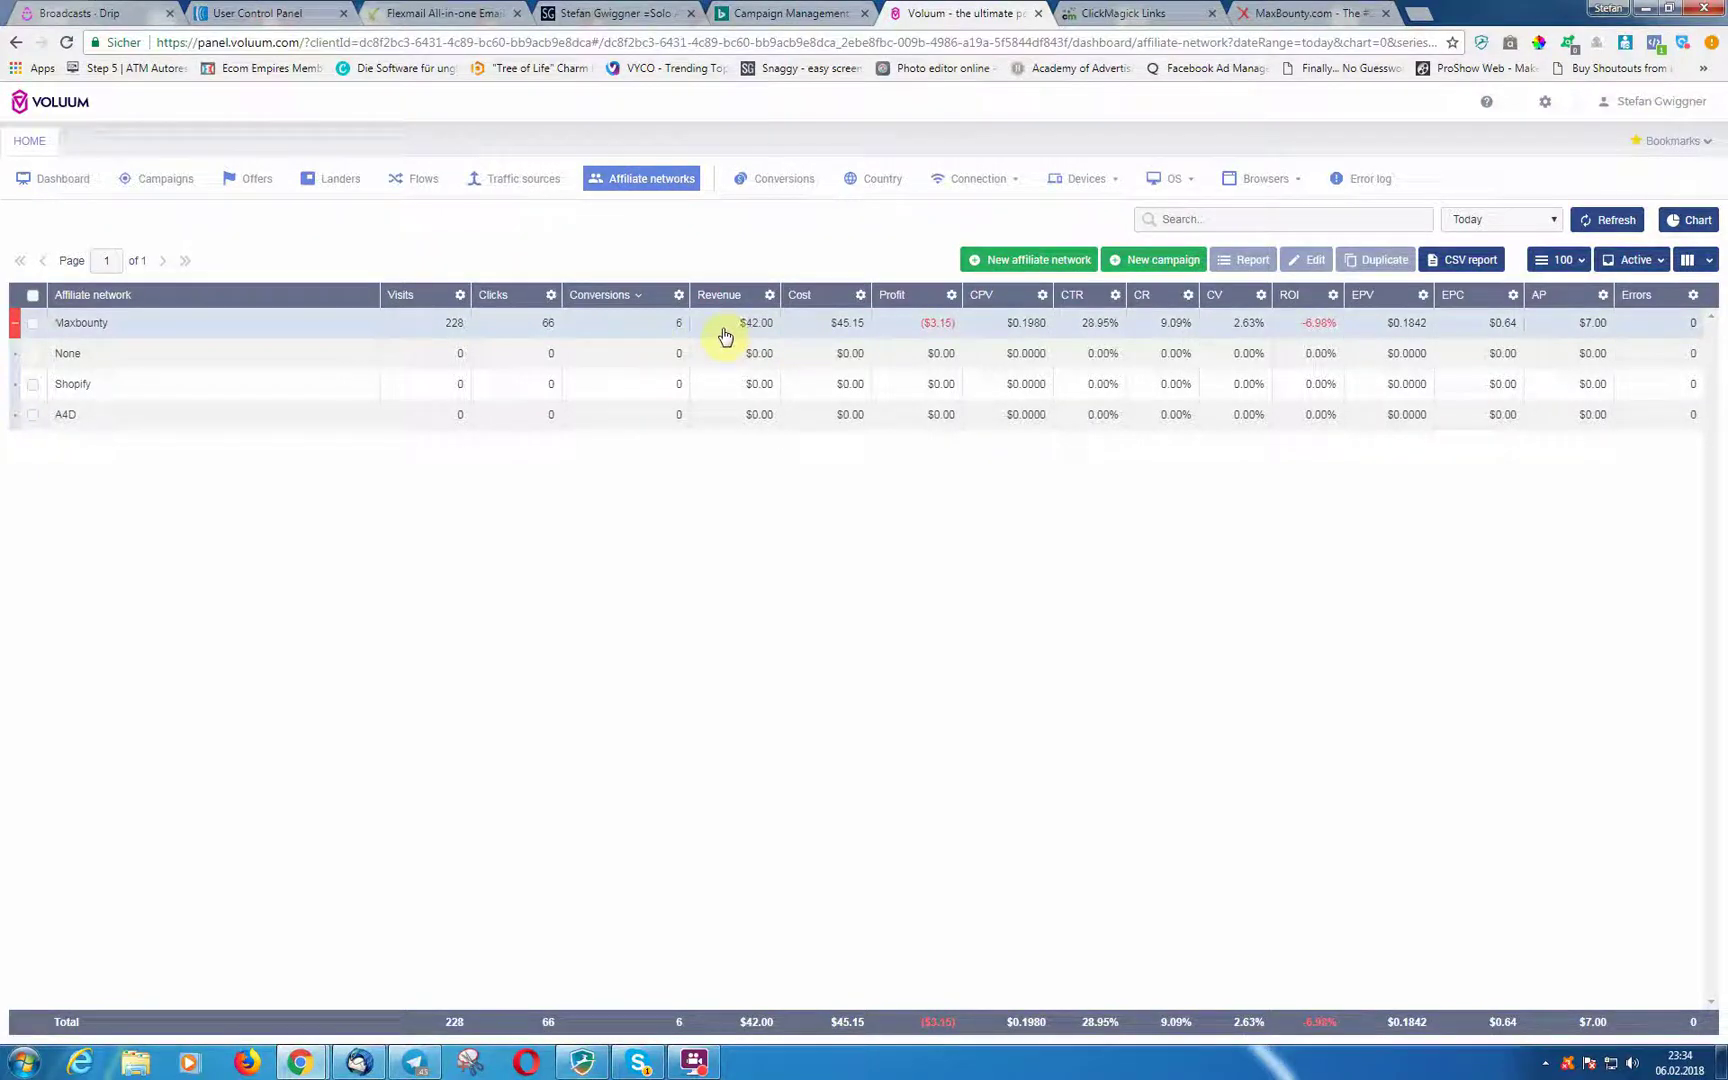
left_click(1060, 262)
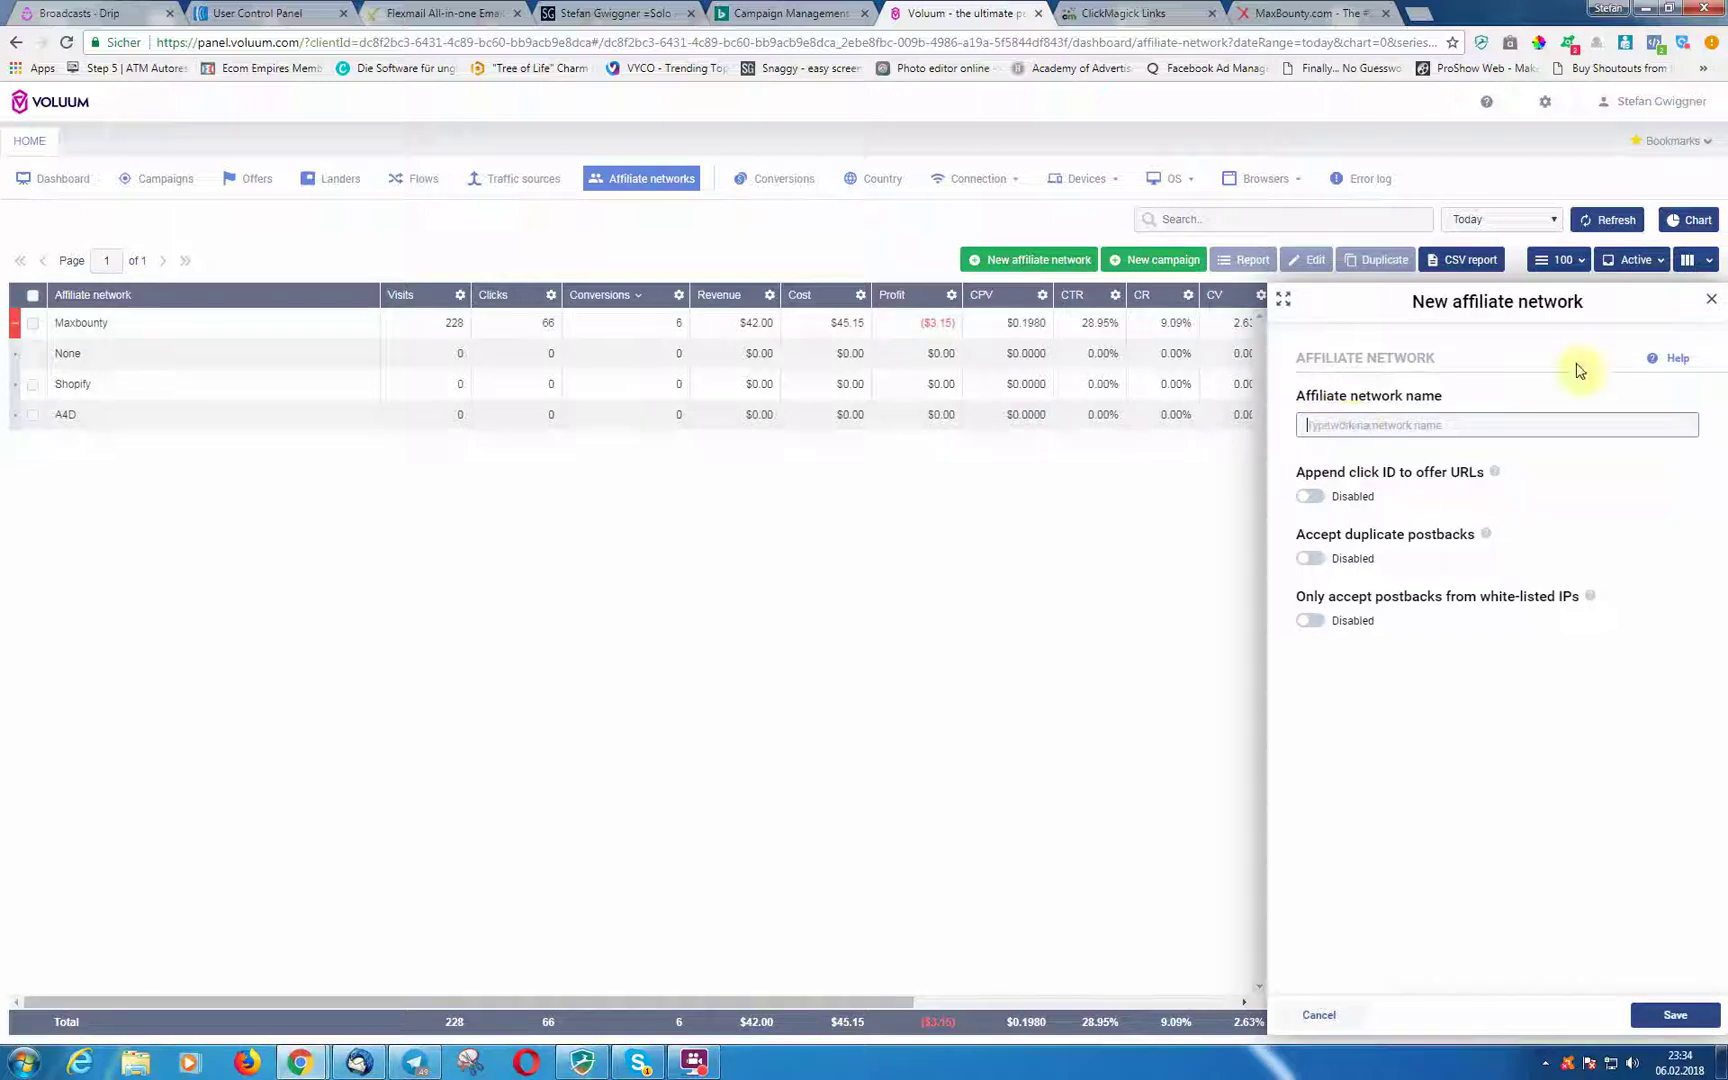
left_click(1711, 299)
Step: Review the Maxbounty affiliate network's click ID and postback settings, and close them without changes
left_click(975, 335)
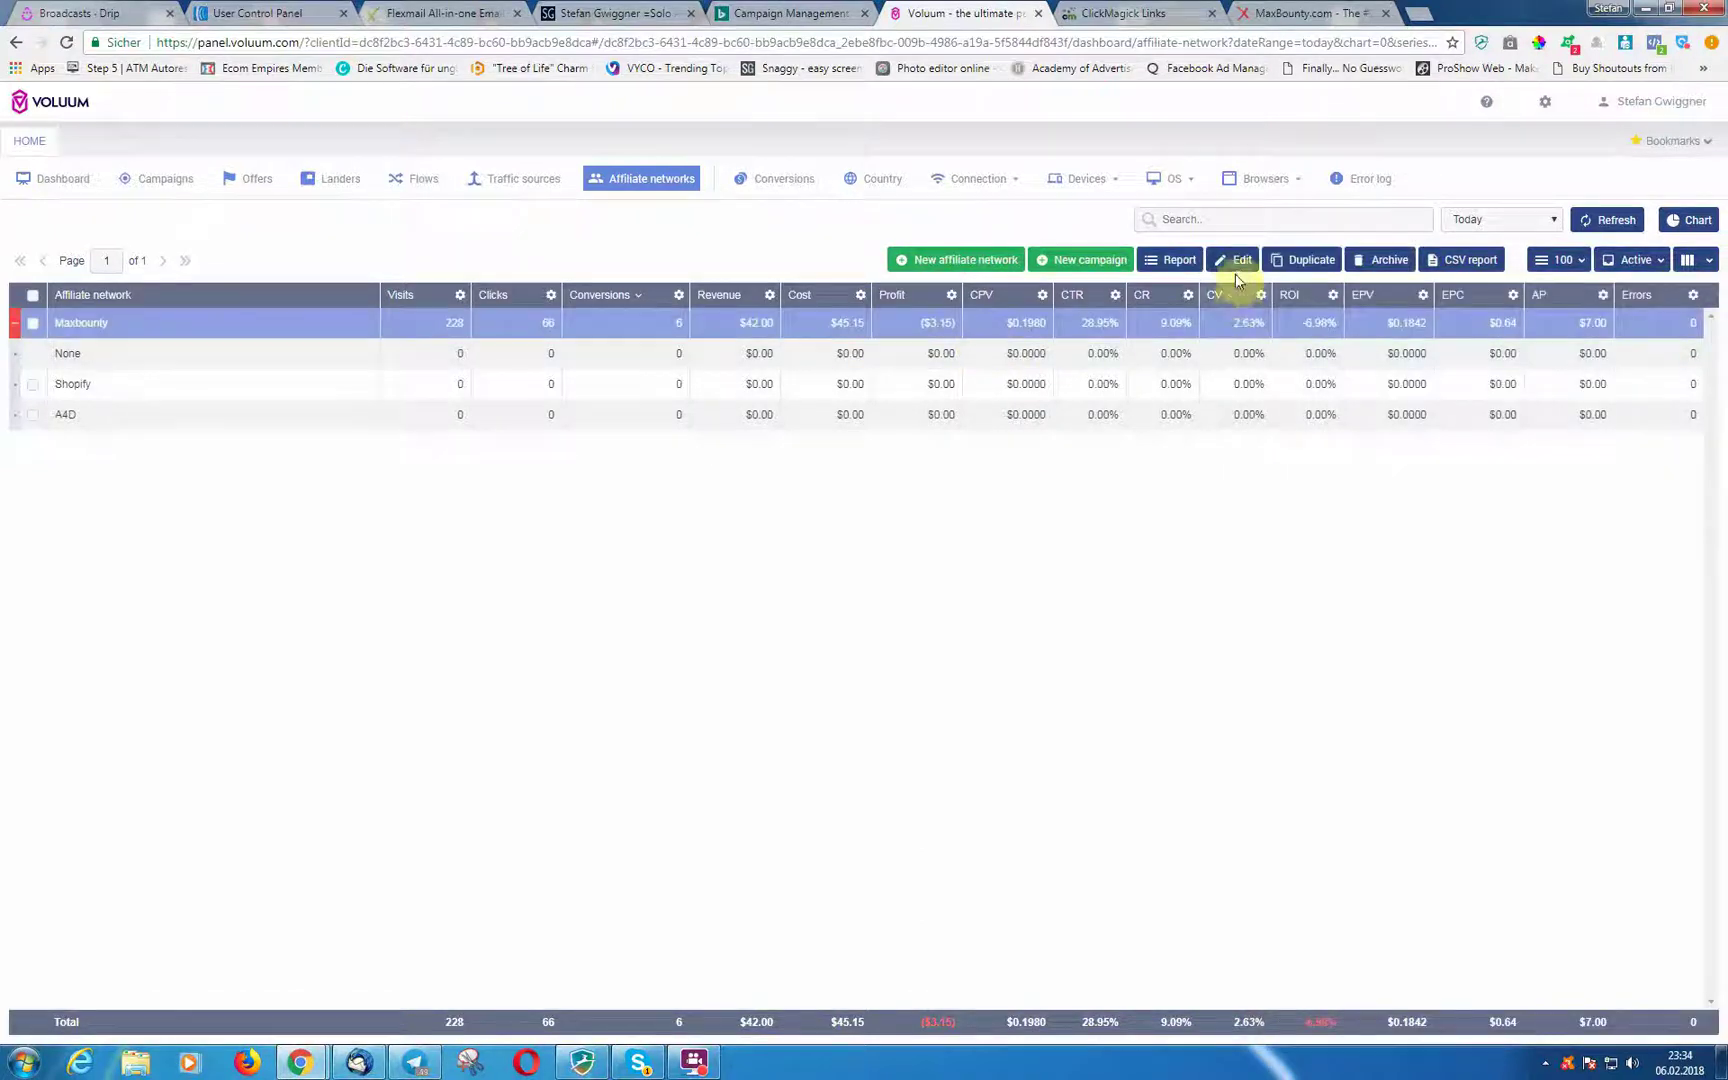
left_click(1240, 264)
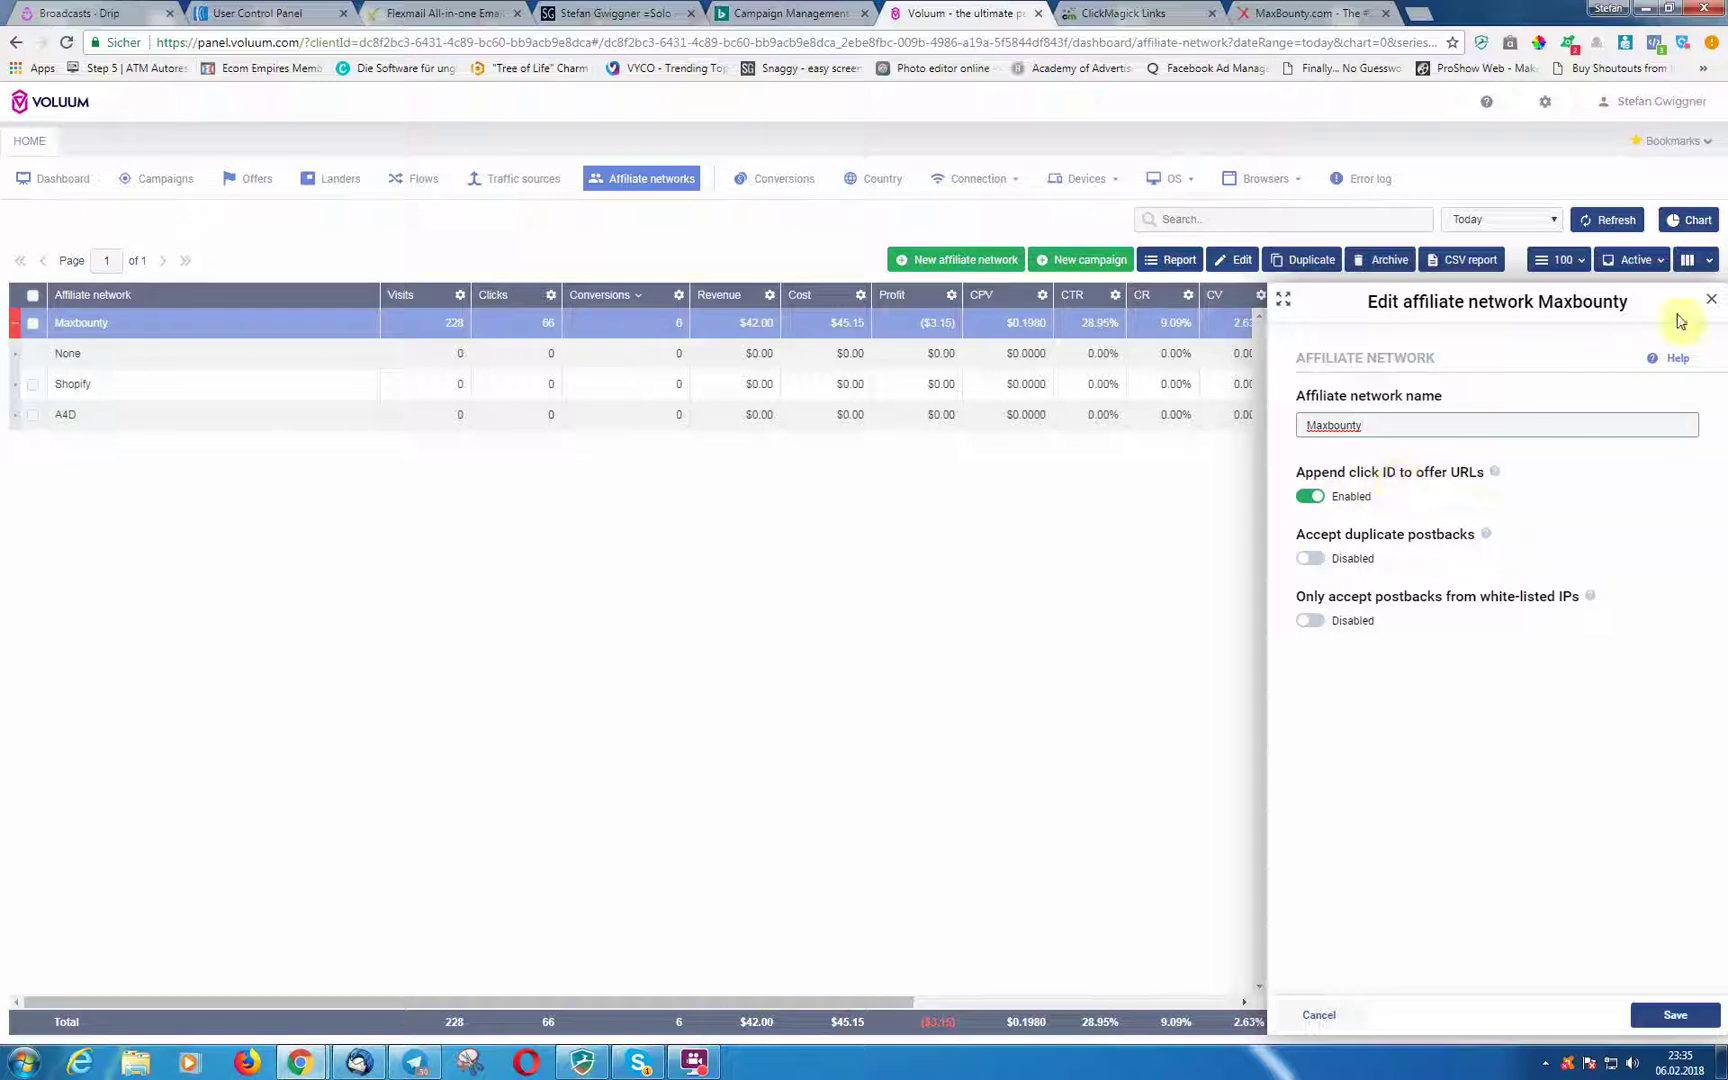
left_click(1713, 302)
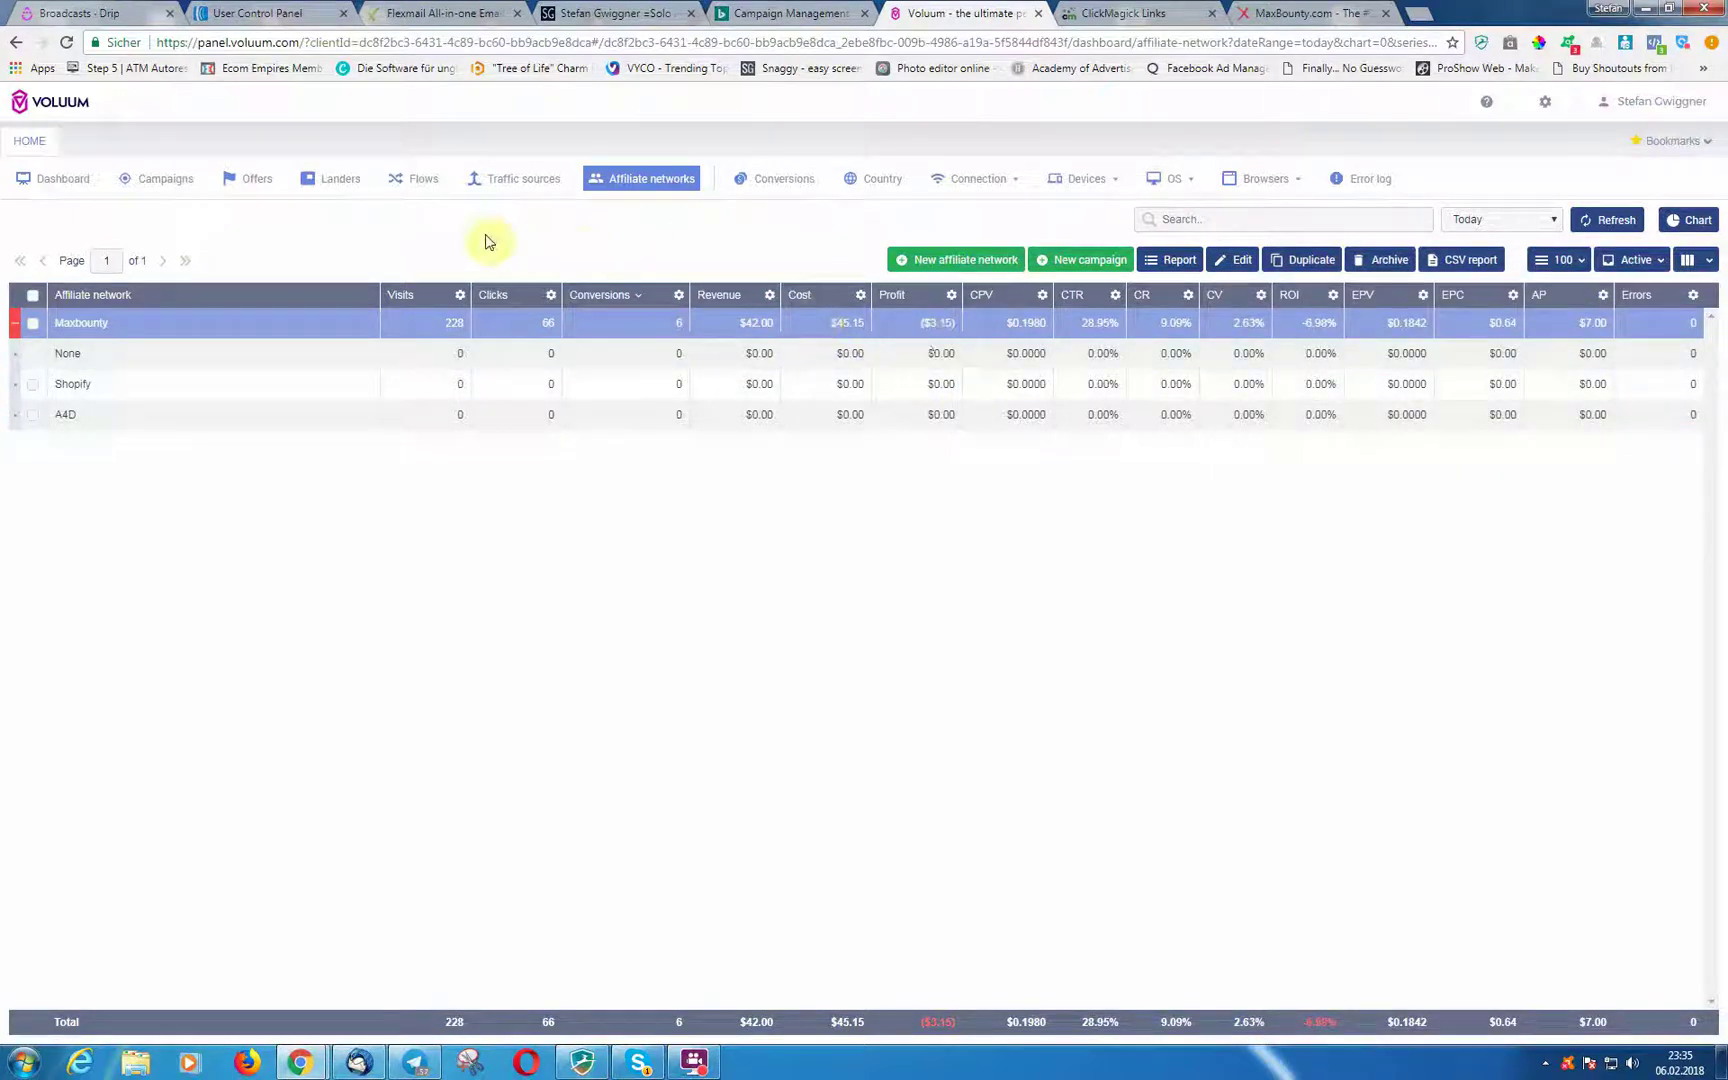
Step: Return to the offers list and select the "Maxbounty - Global - 11823 freeadcash quantum" offer again
left_click(336, 180)
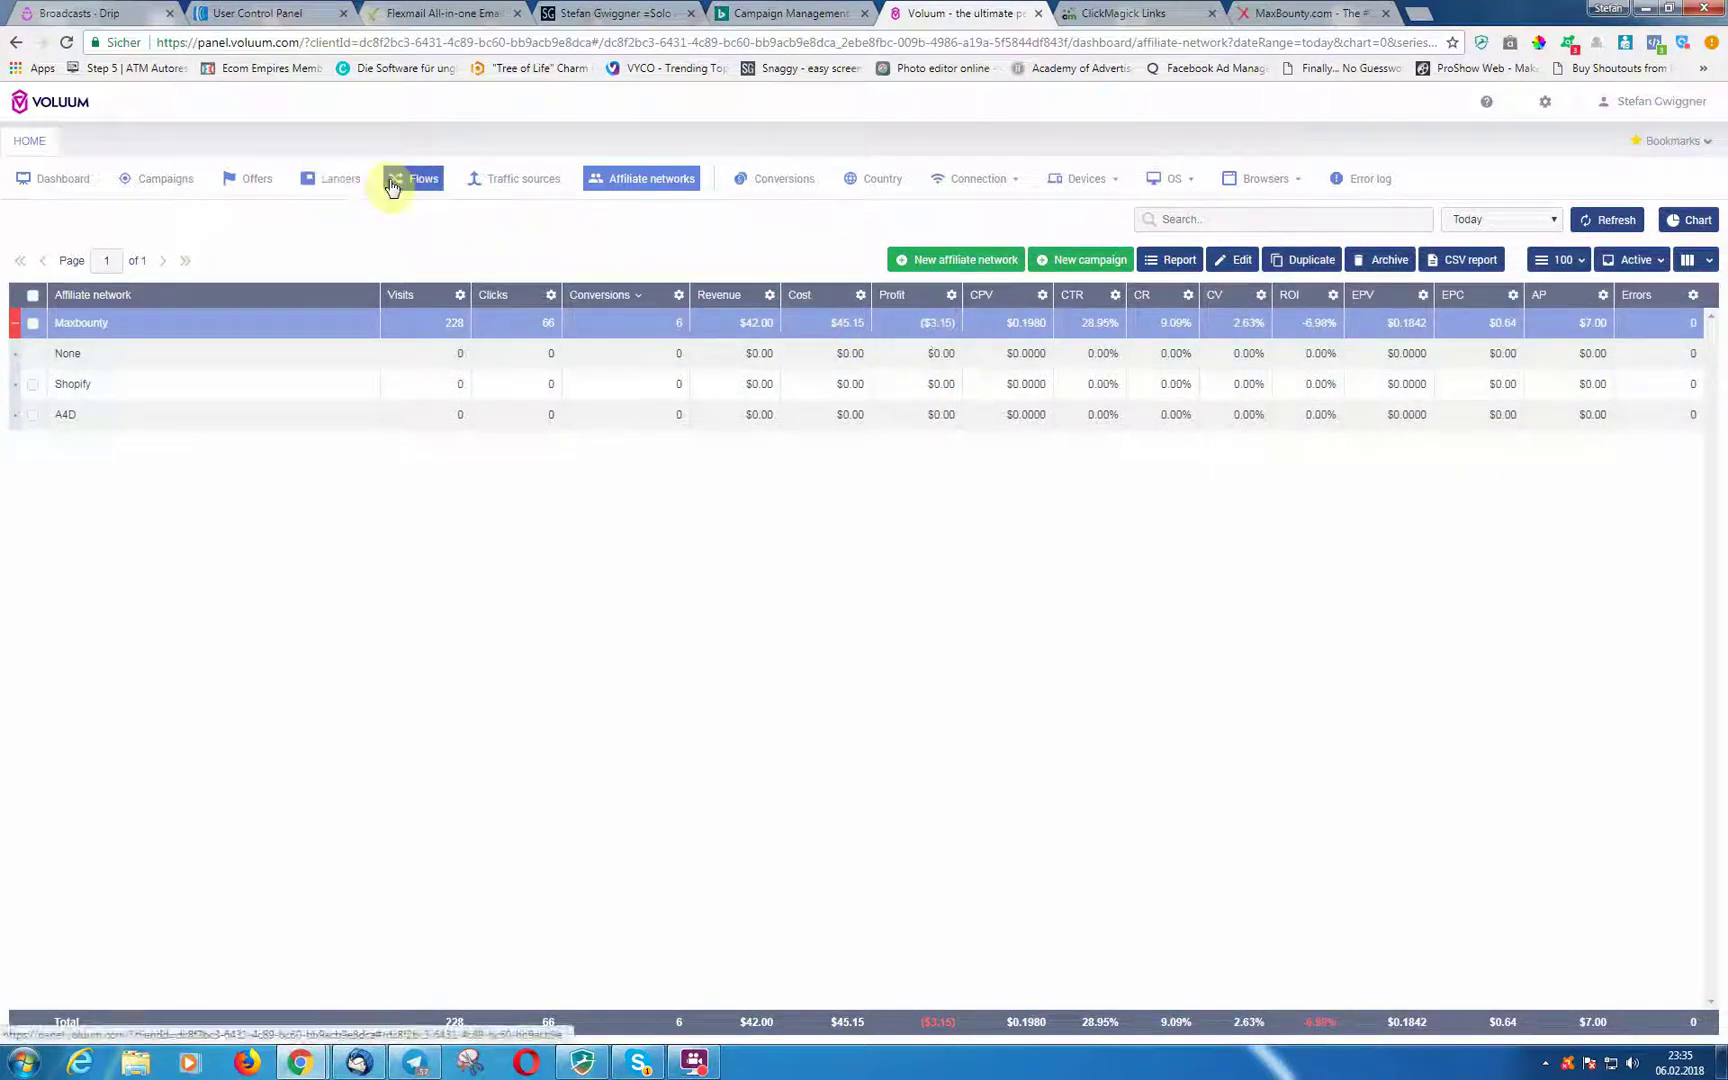
left_click(249, 181)
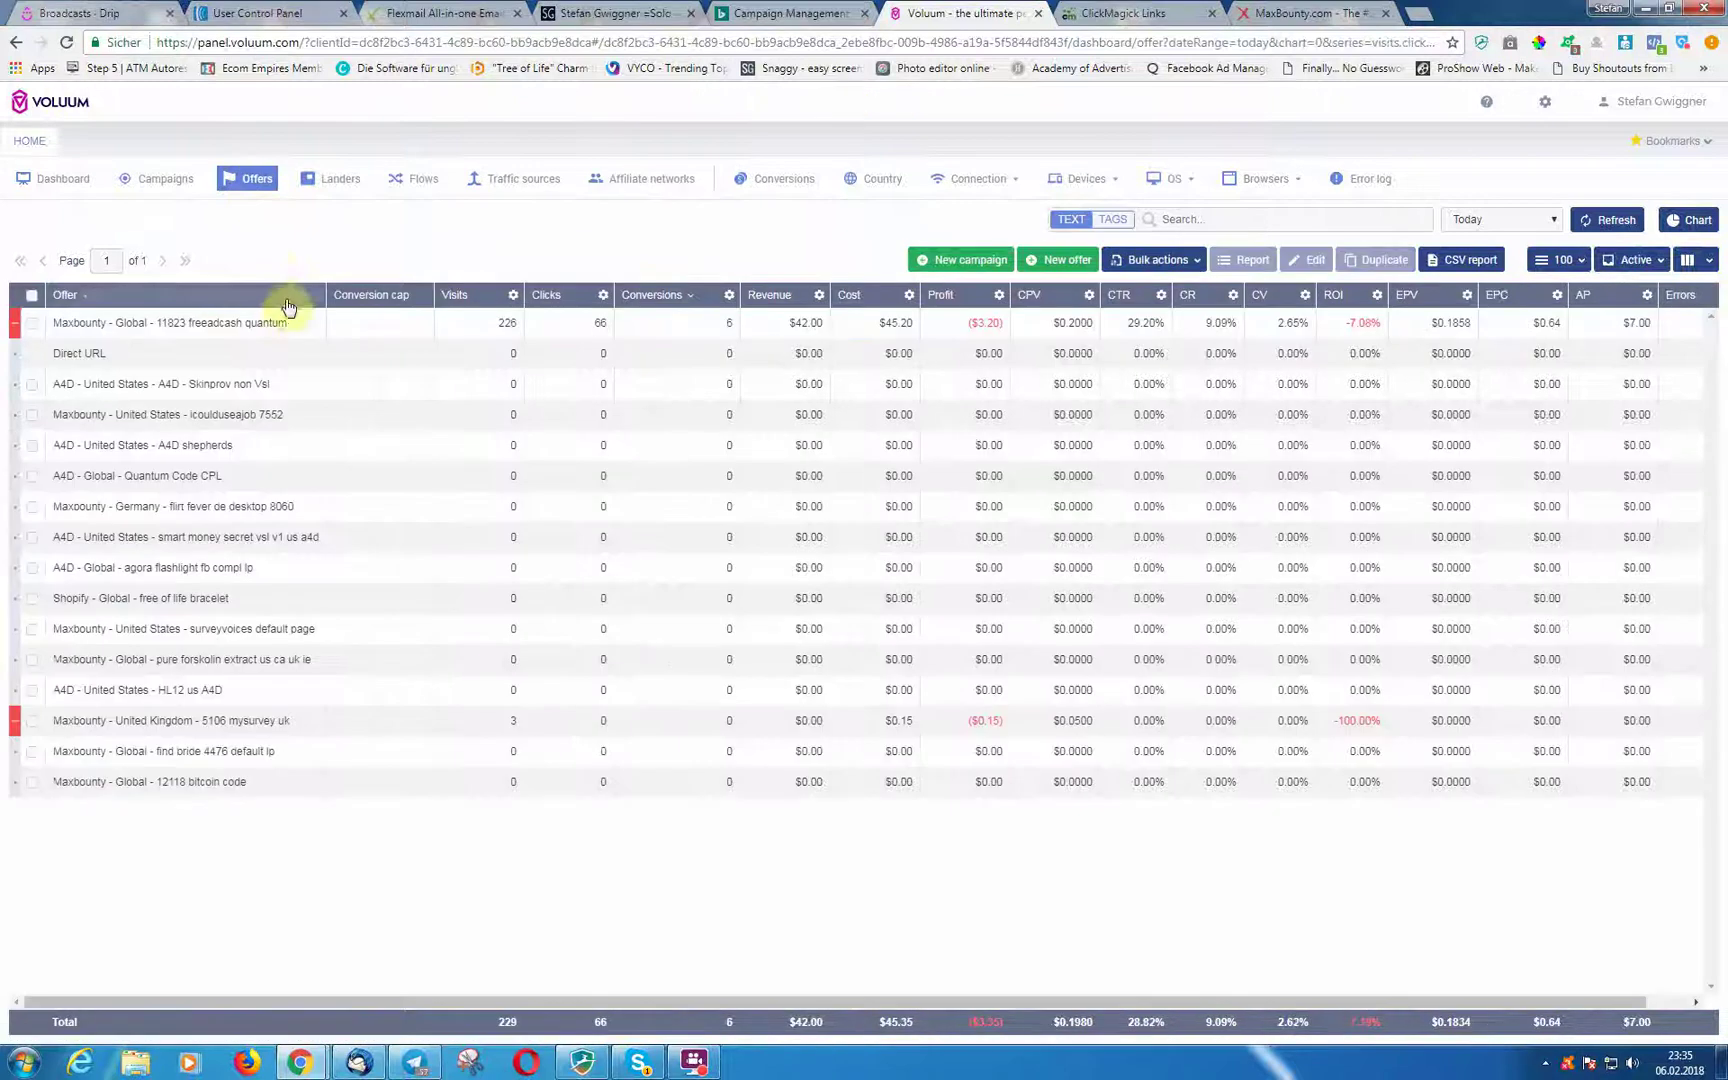
left_click(293, 328)
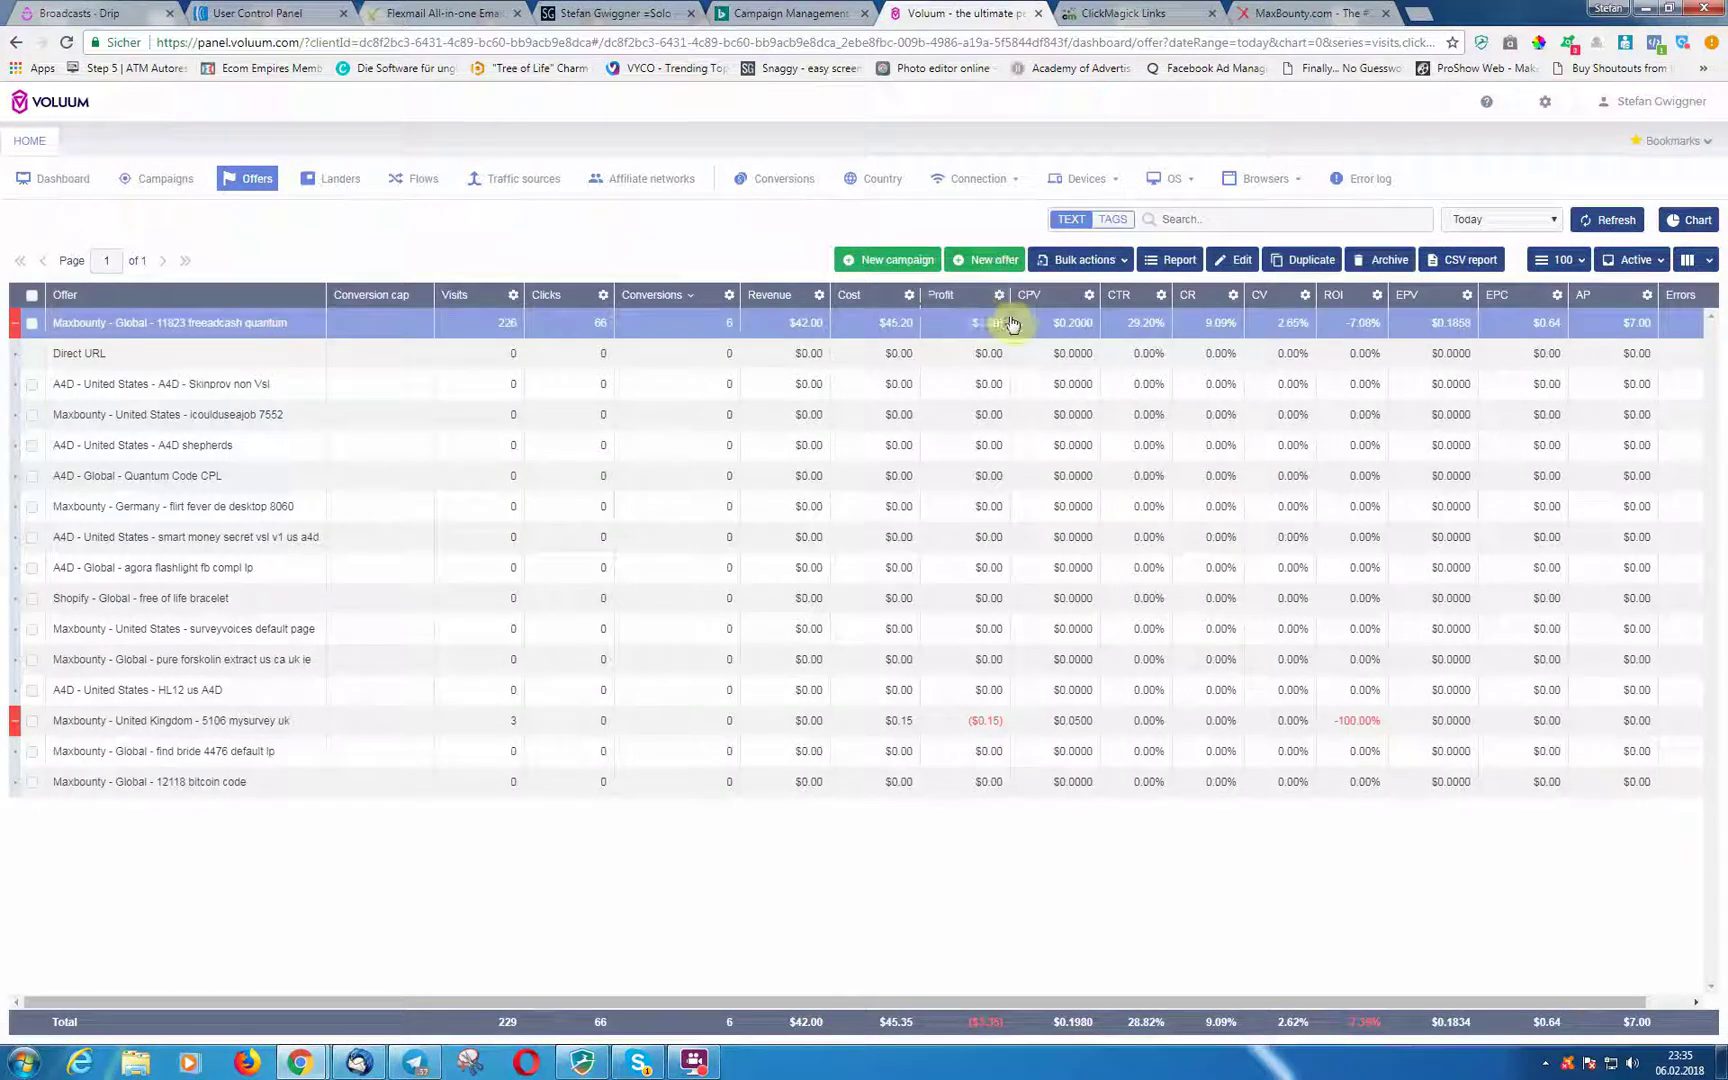
left_click(997, 268)
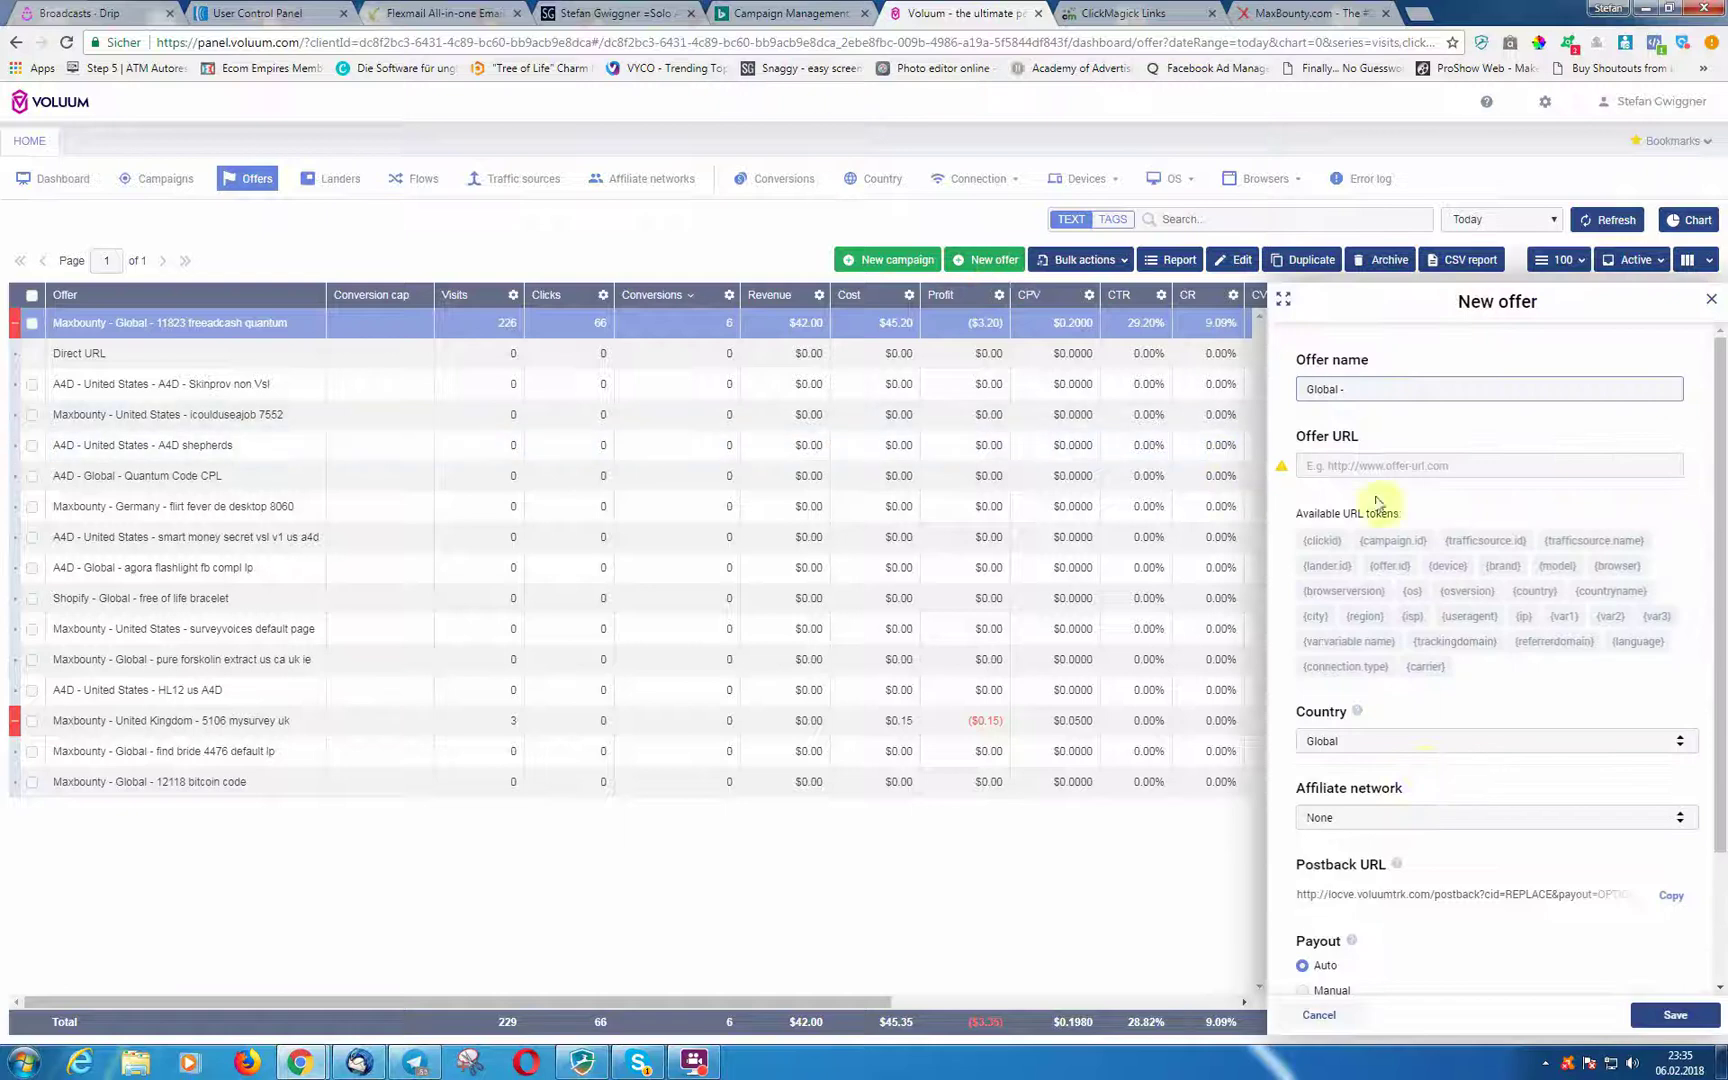
left_click(1706, 302)
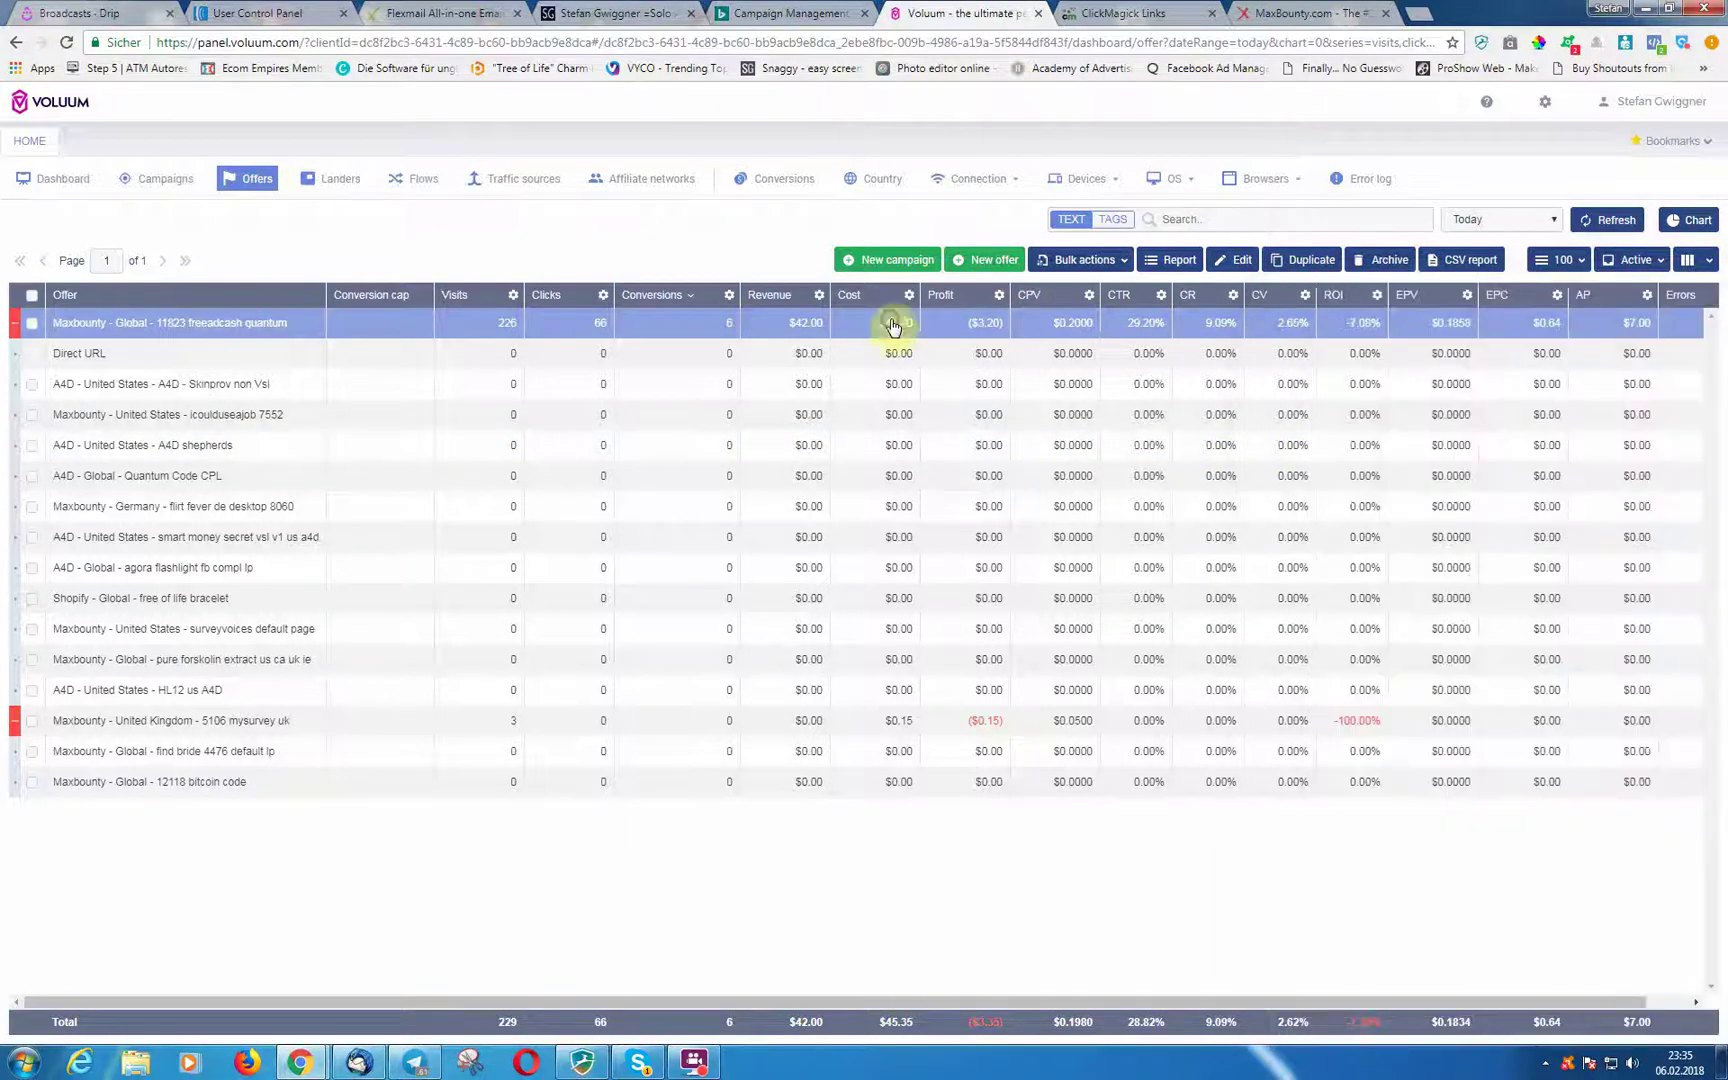
Step: Open the selected offer for editing and choose Maxbounty as its affiliate network
right_click(895, 326)
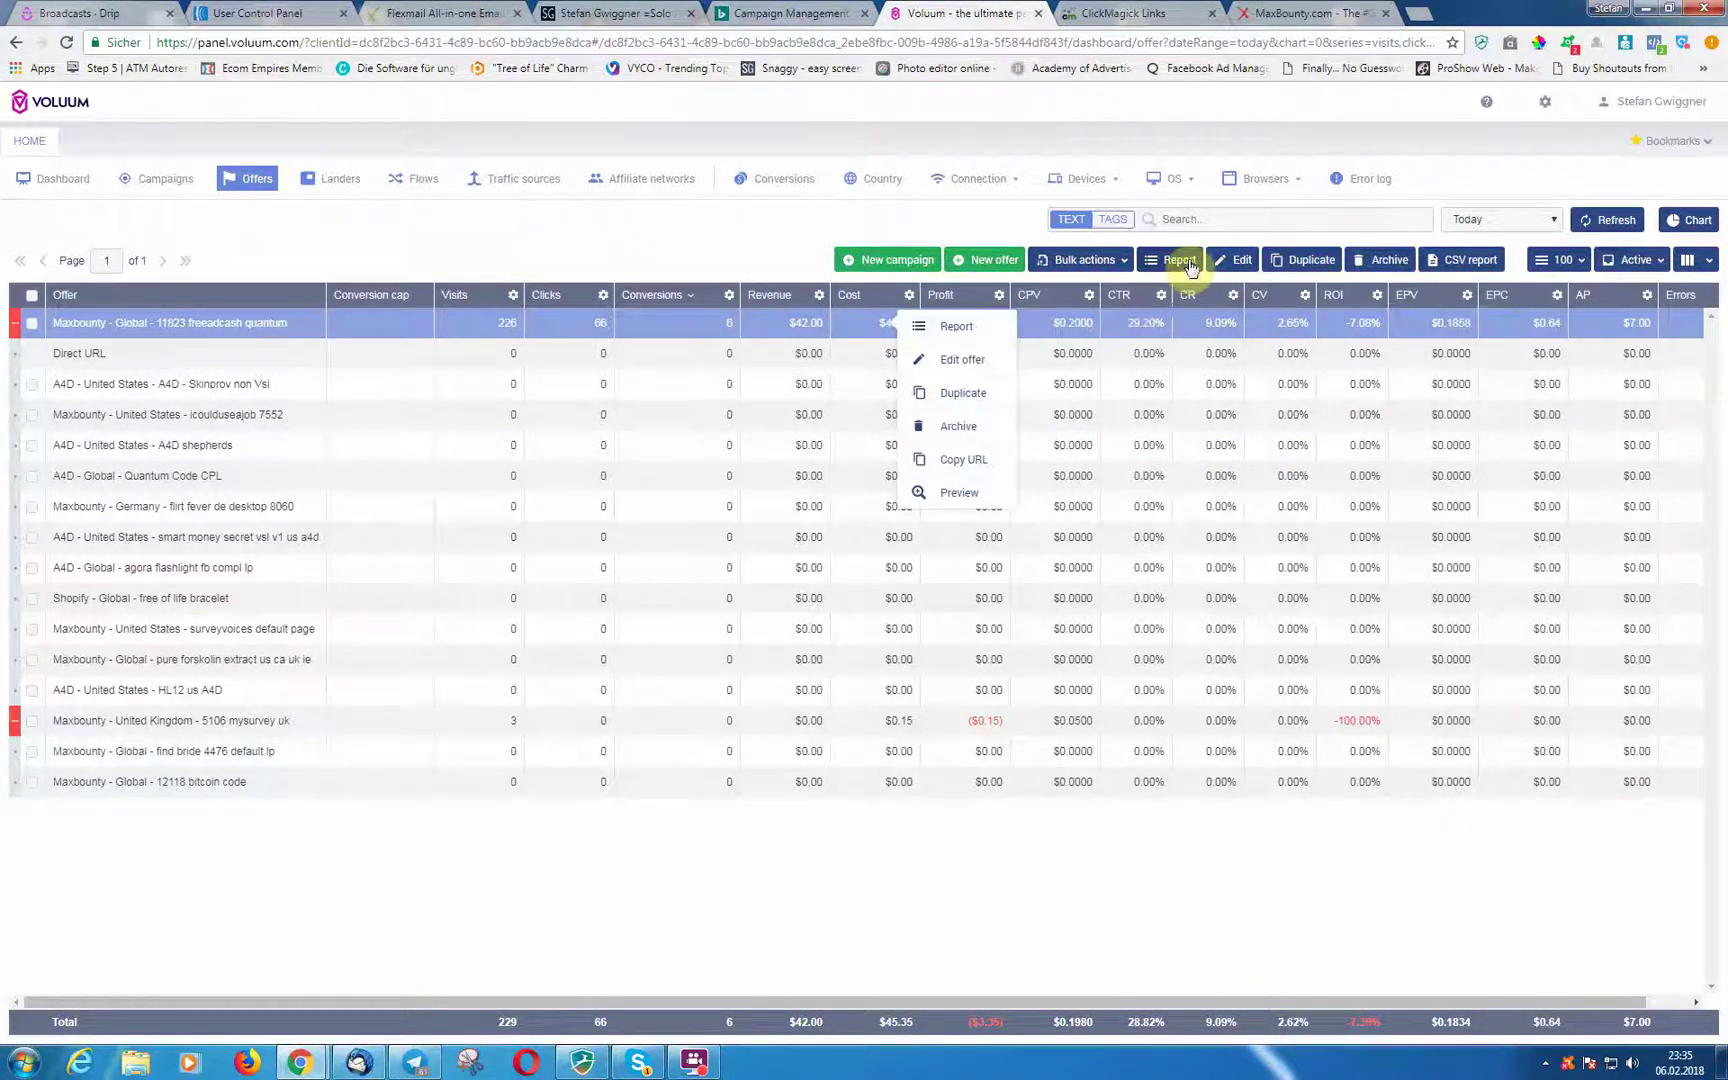
left_click(1234, 260)
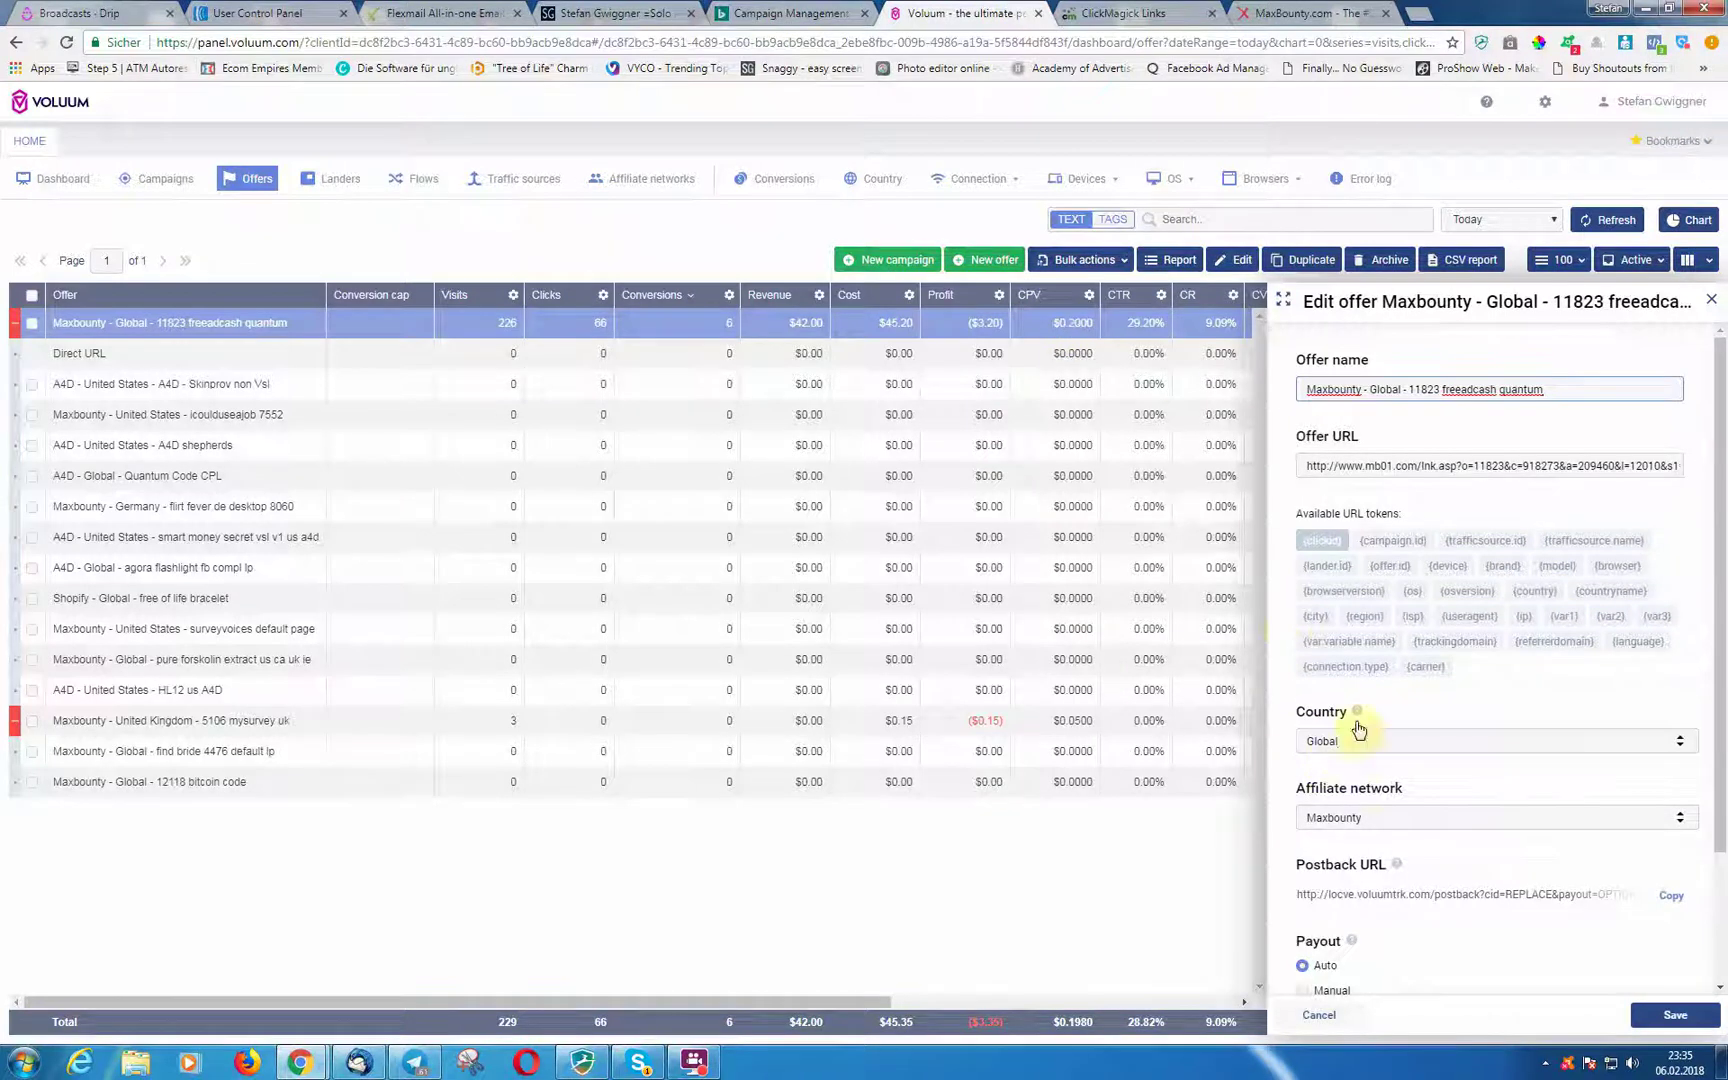
left_click(1378, 823)
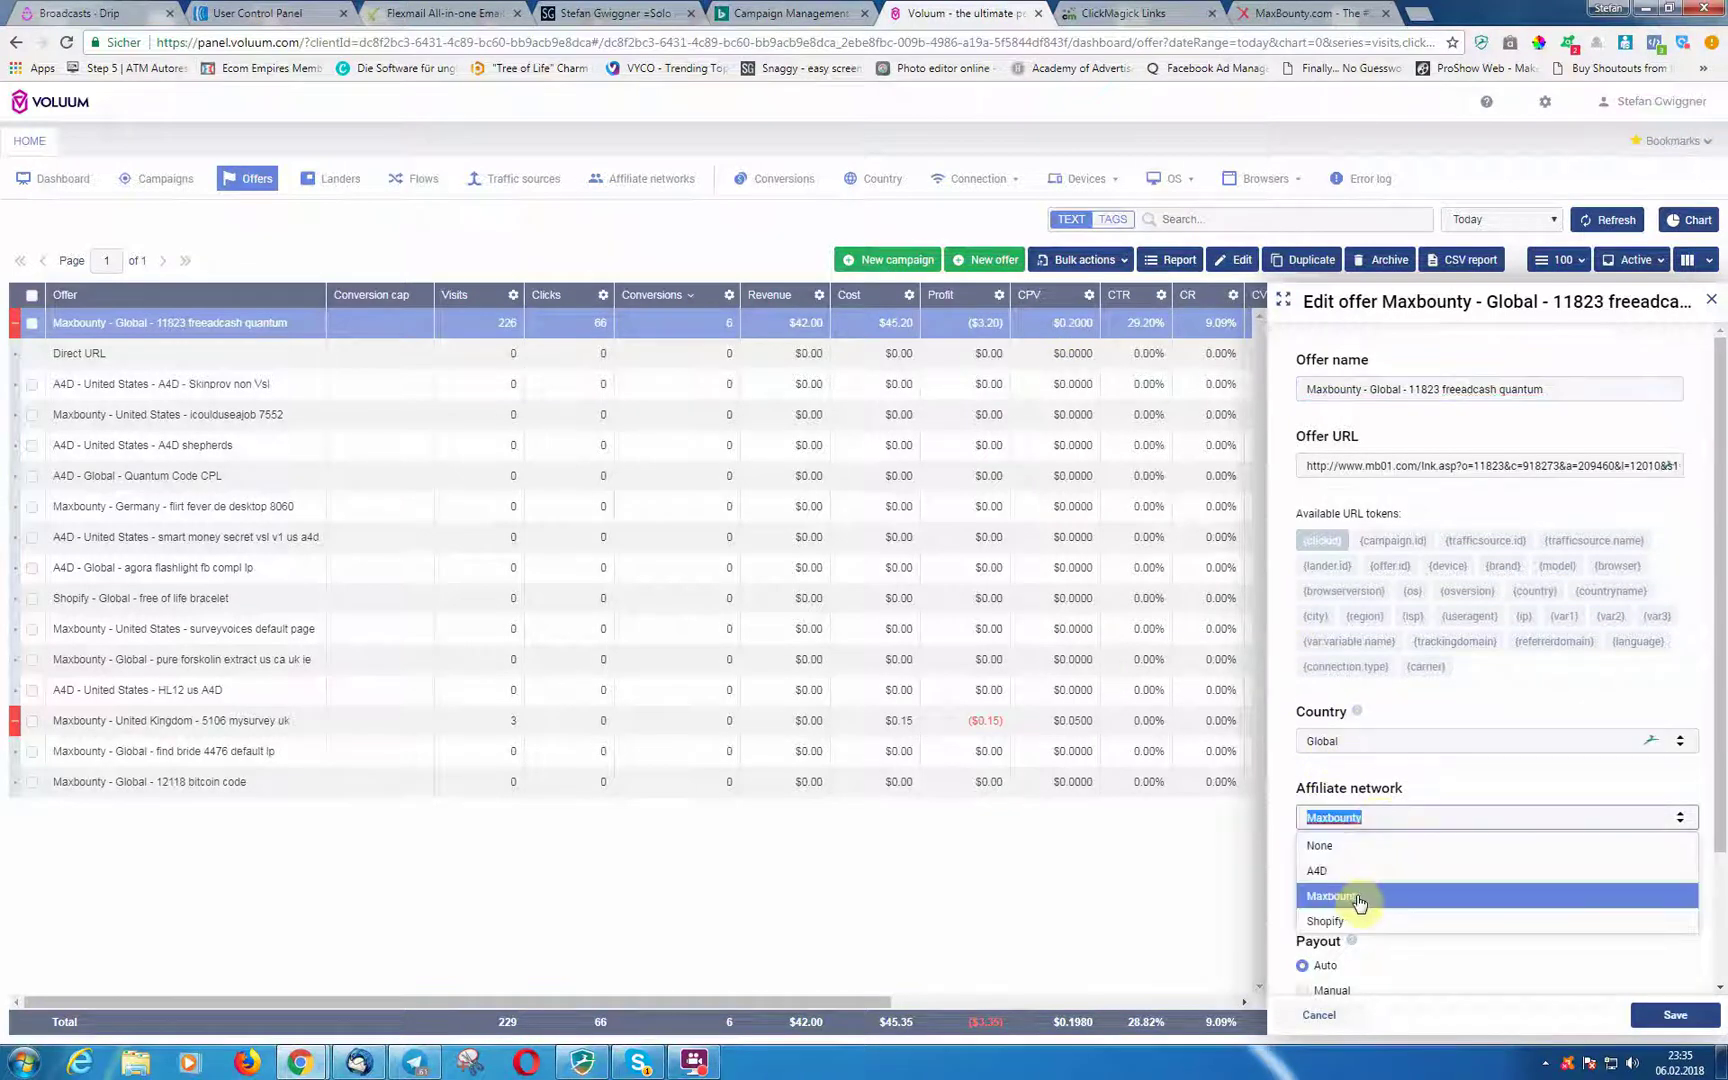
left_click(1360, 902)
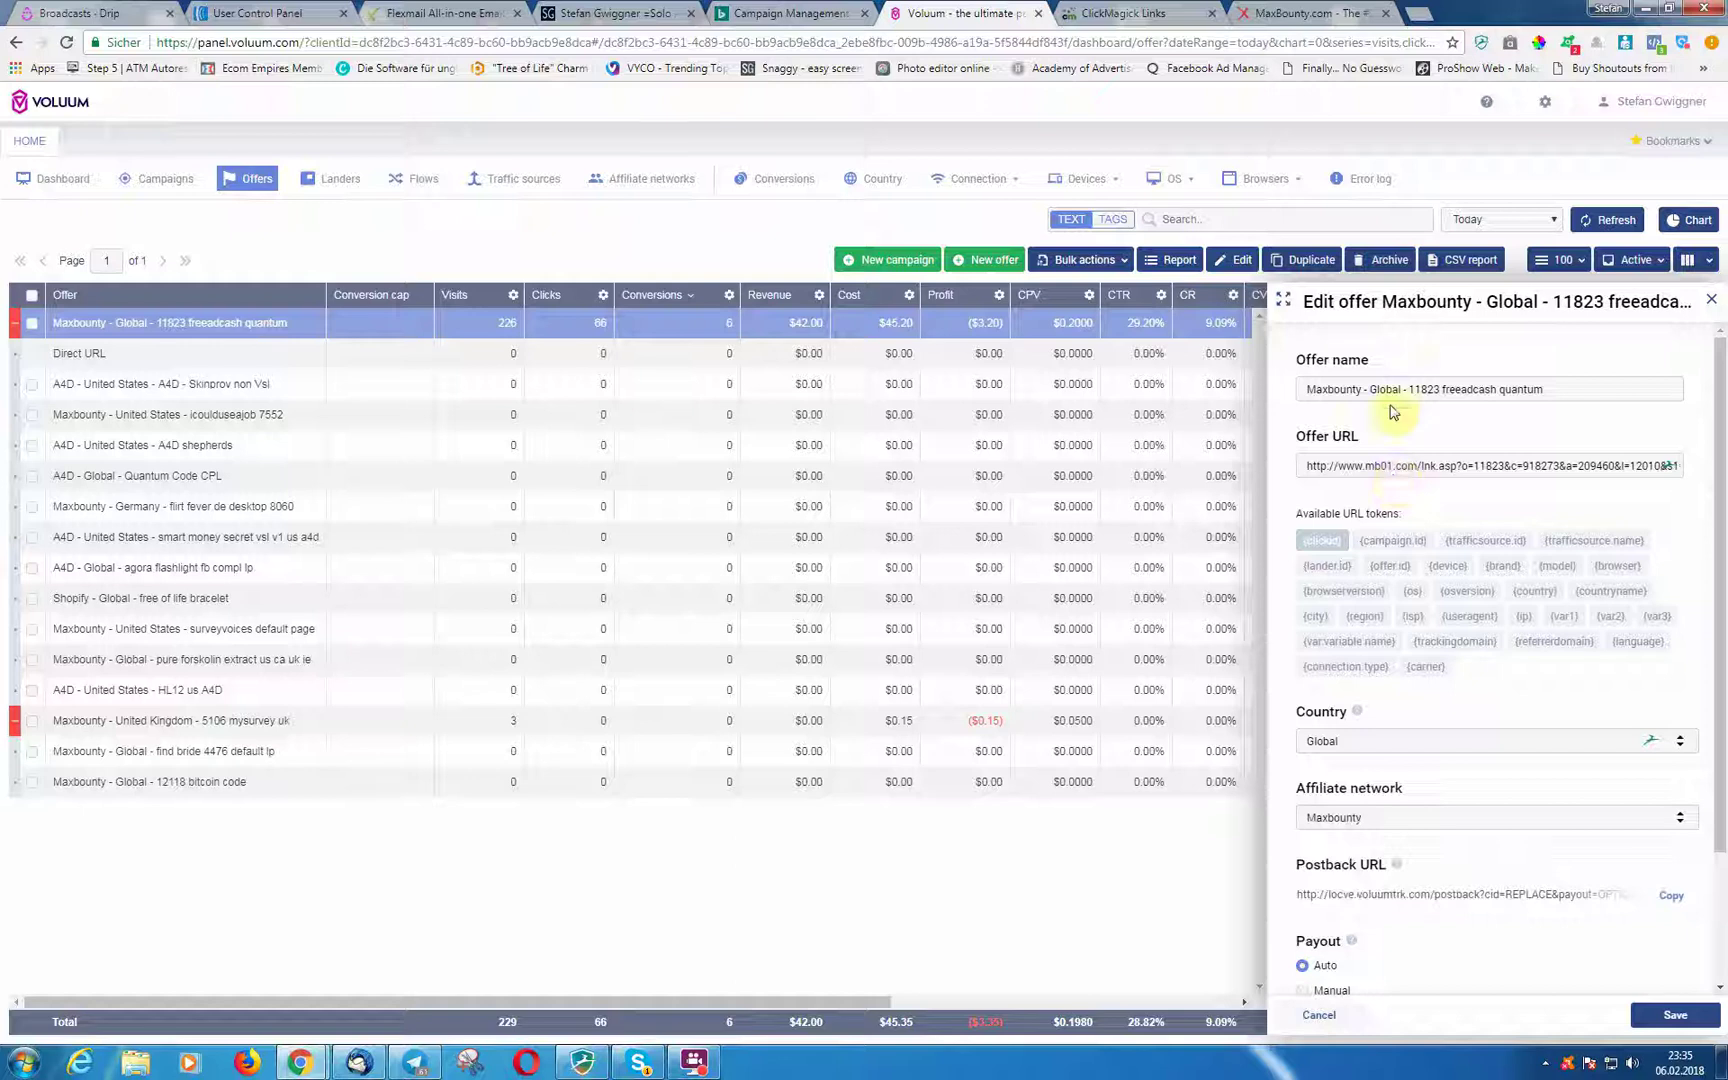
Step: Check the country choices for the offer and keep Global as its country
left_click(1346, 740)
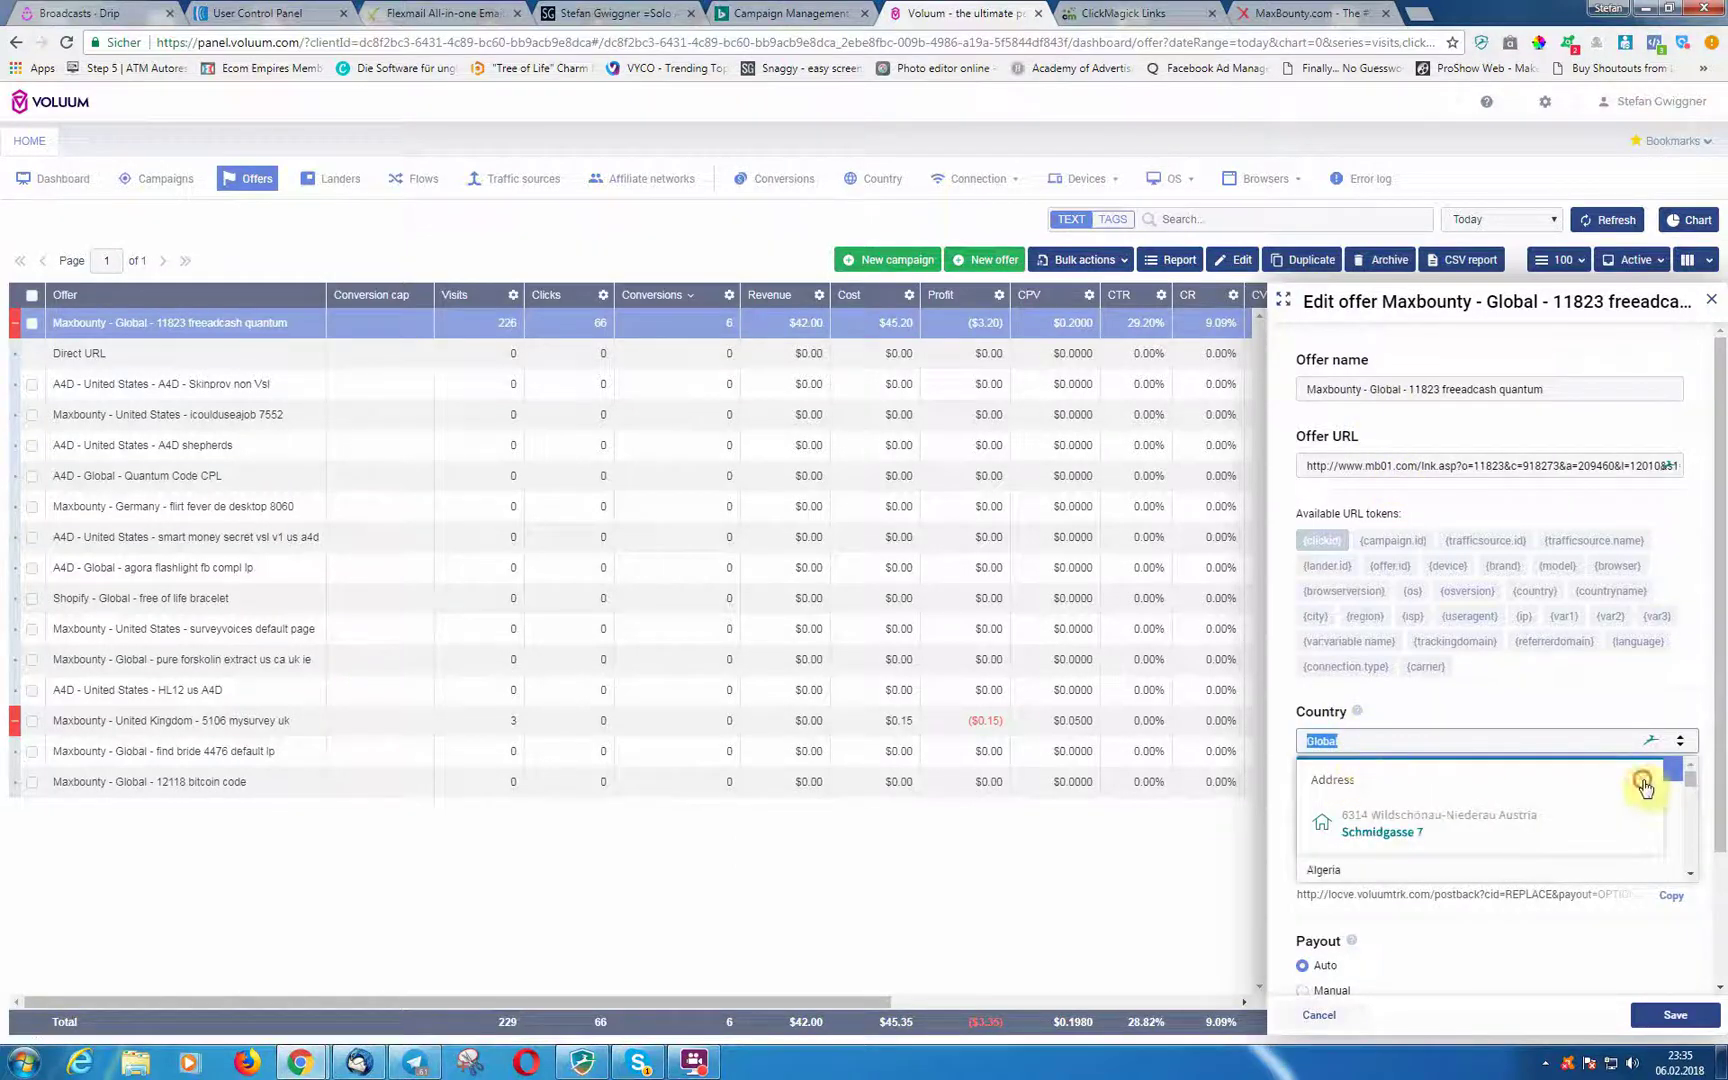
left_click(1643, 781)
left_click(1350, 771)
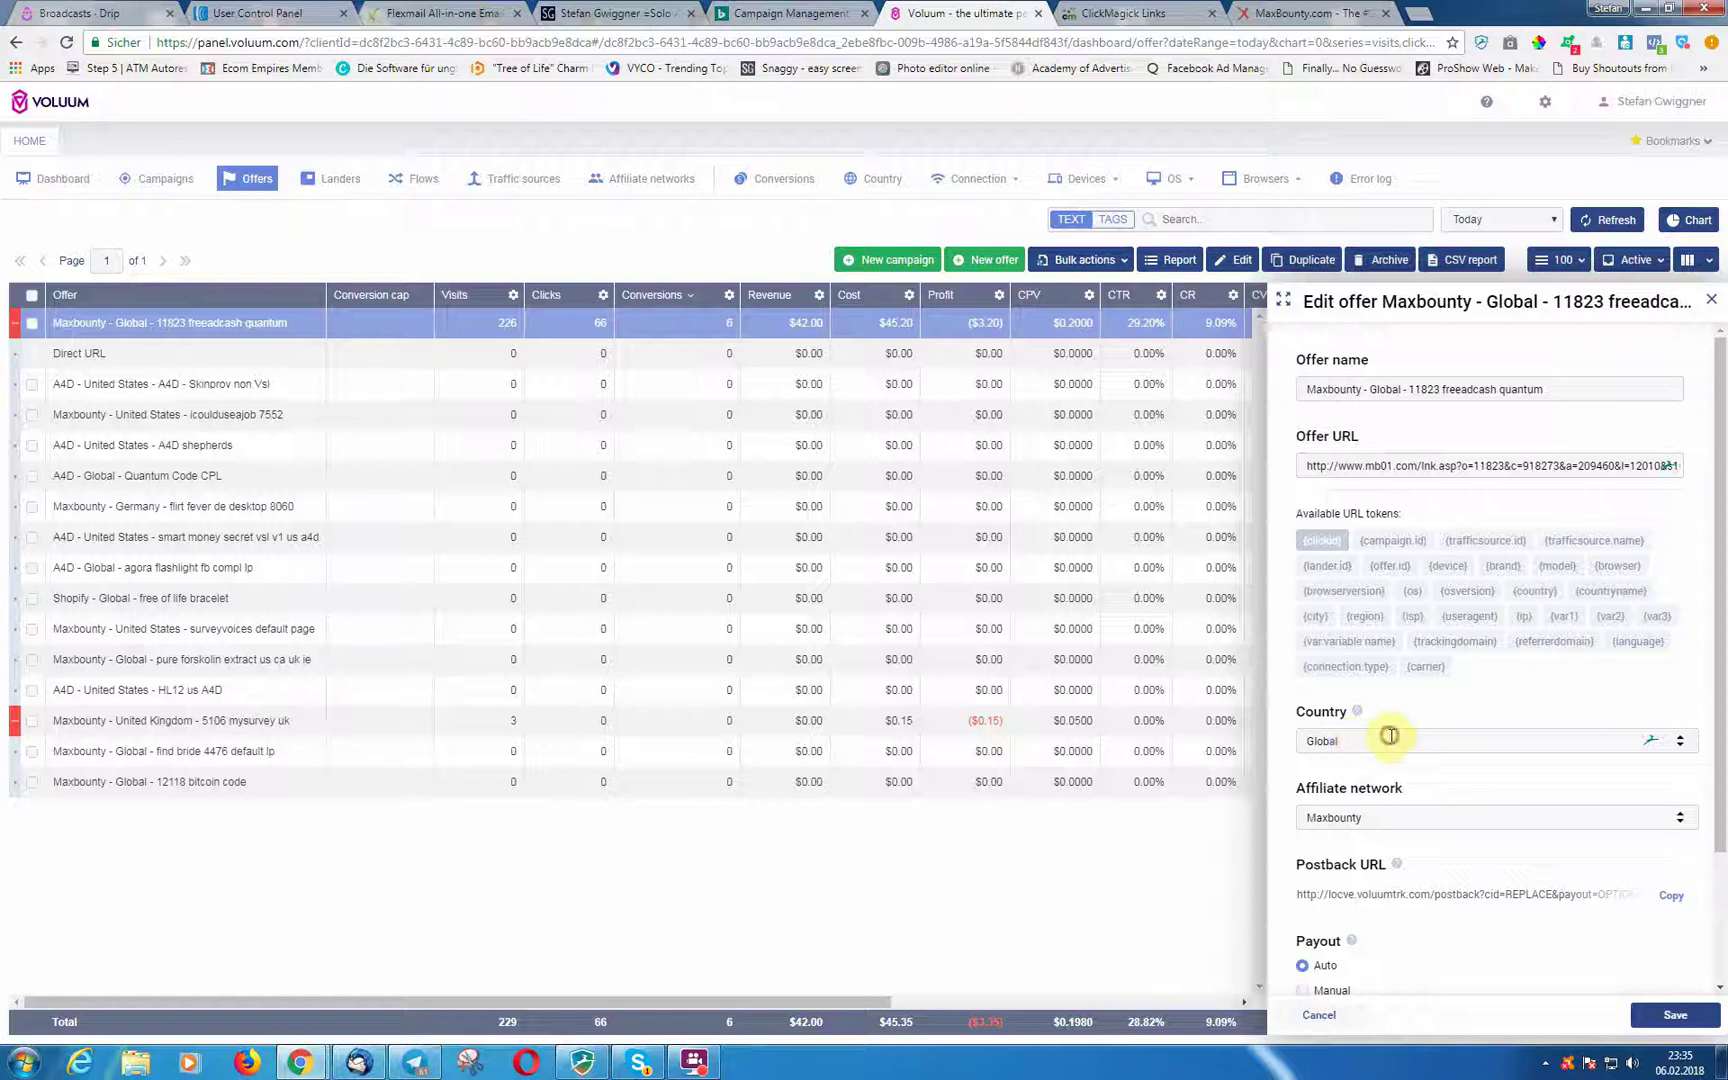
left_click(1390, 740)
left_click(1396, 703)
Step: Examine the campaign number and title in the offer name "Maxbounty - Global - 11823 freeadcash quantum"
left_click(1424, 389)
left_click_drag(1411, 388, 1573, 389)
left_click(1425, 390)
left_click(1466, 390)
left_click(1573, 389)
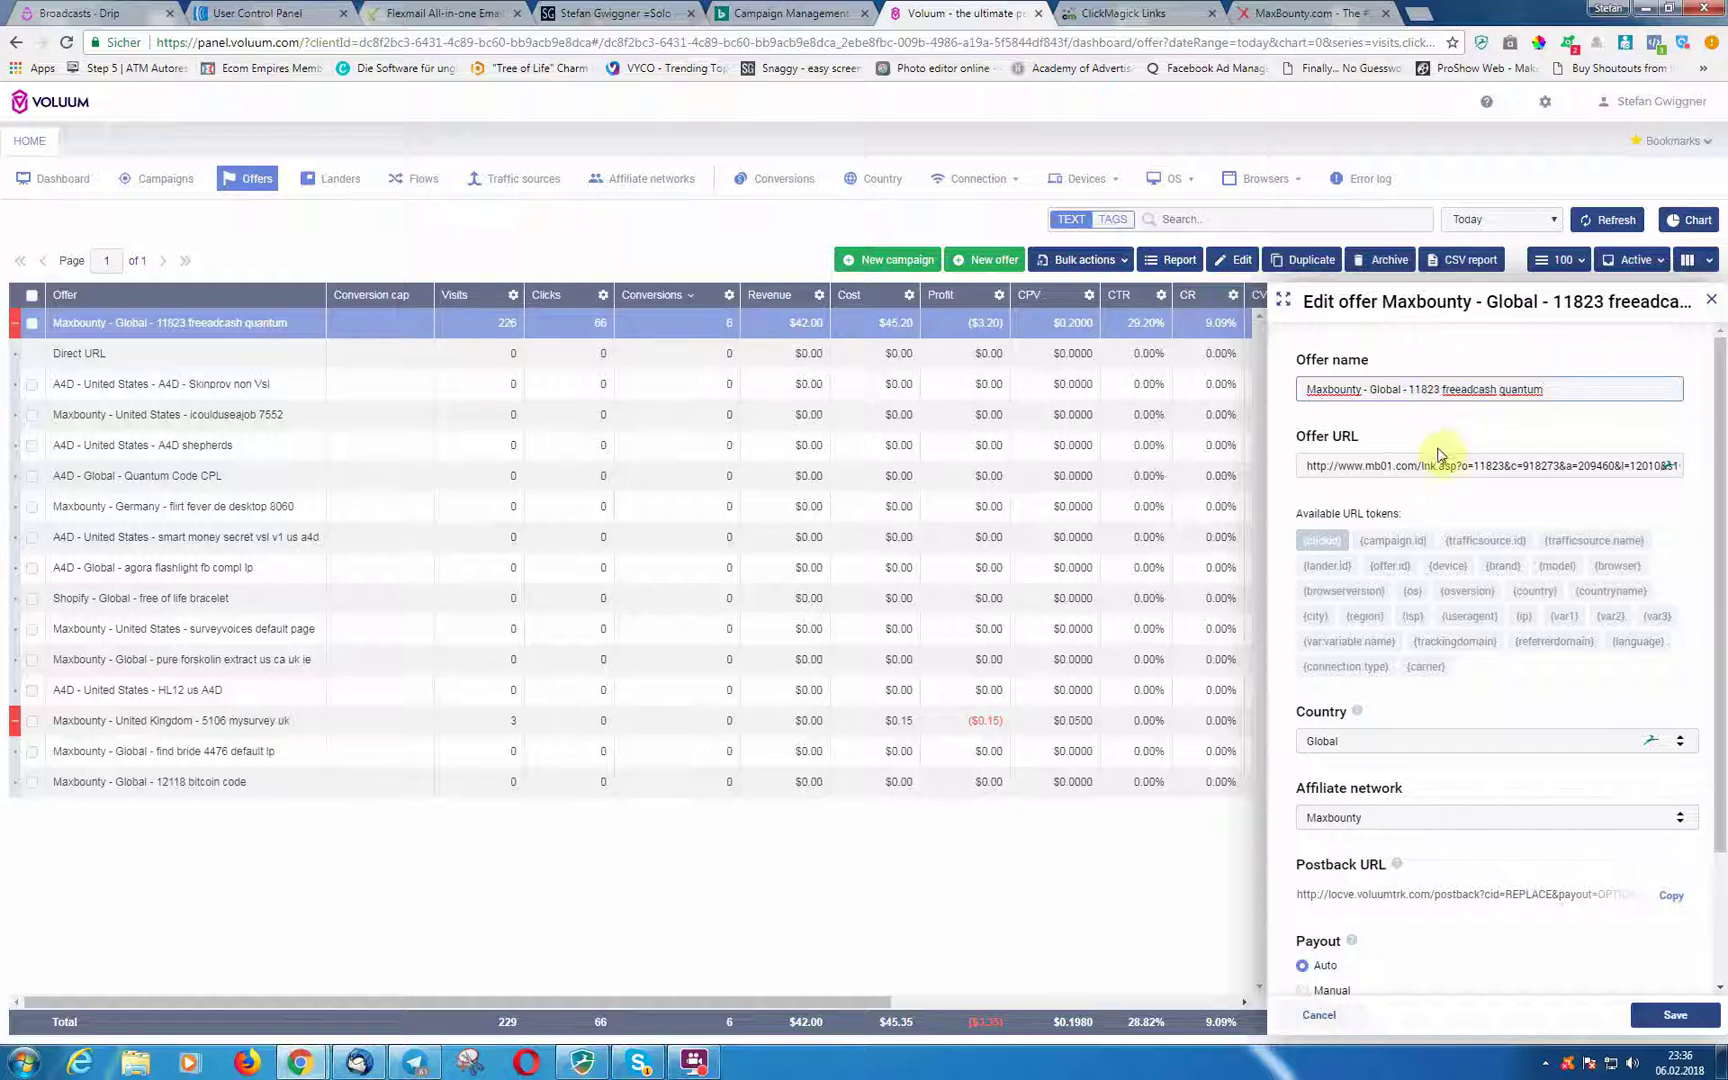
Step: Set the offer's payout to Auto
scroll(1370, 600, "down", 1)
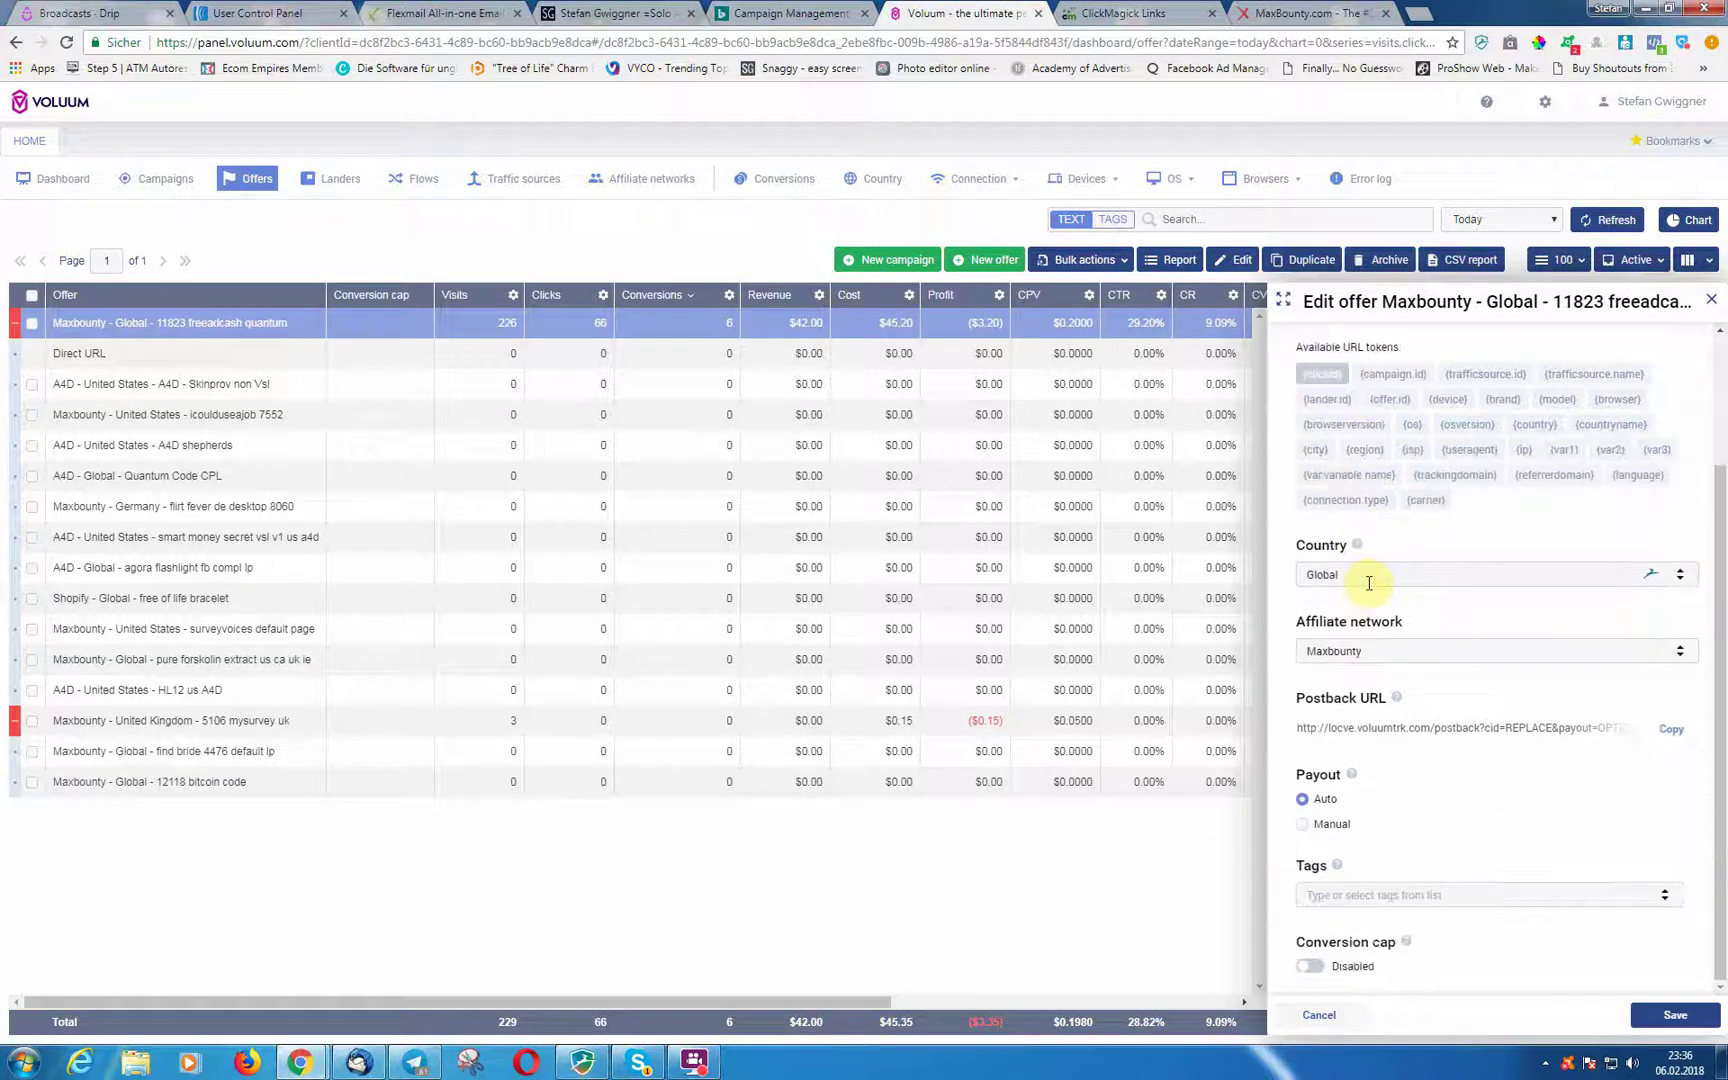
left_click(1304, 800)
scroll(1400, 820, "up", 3)
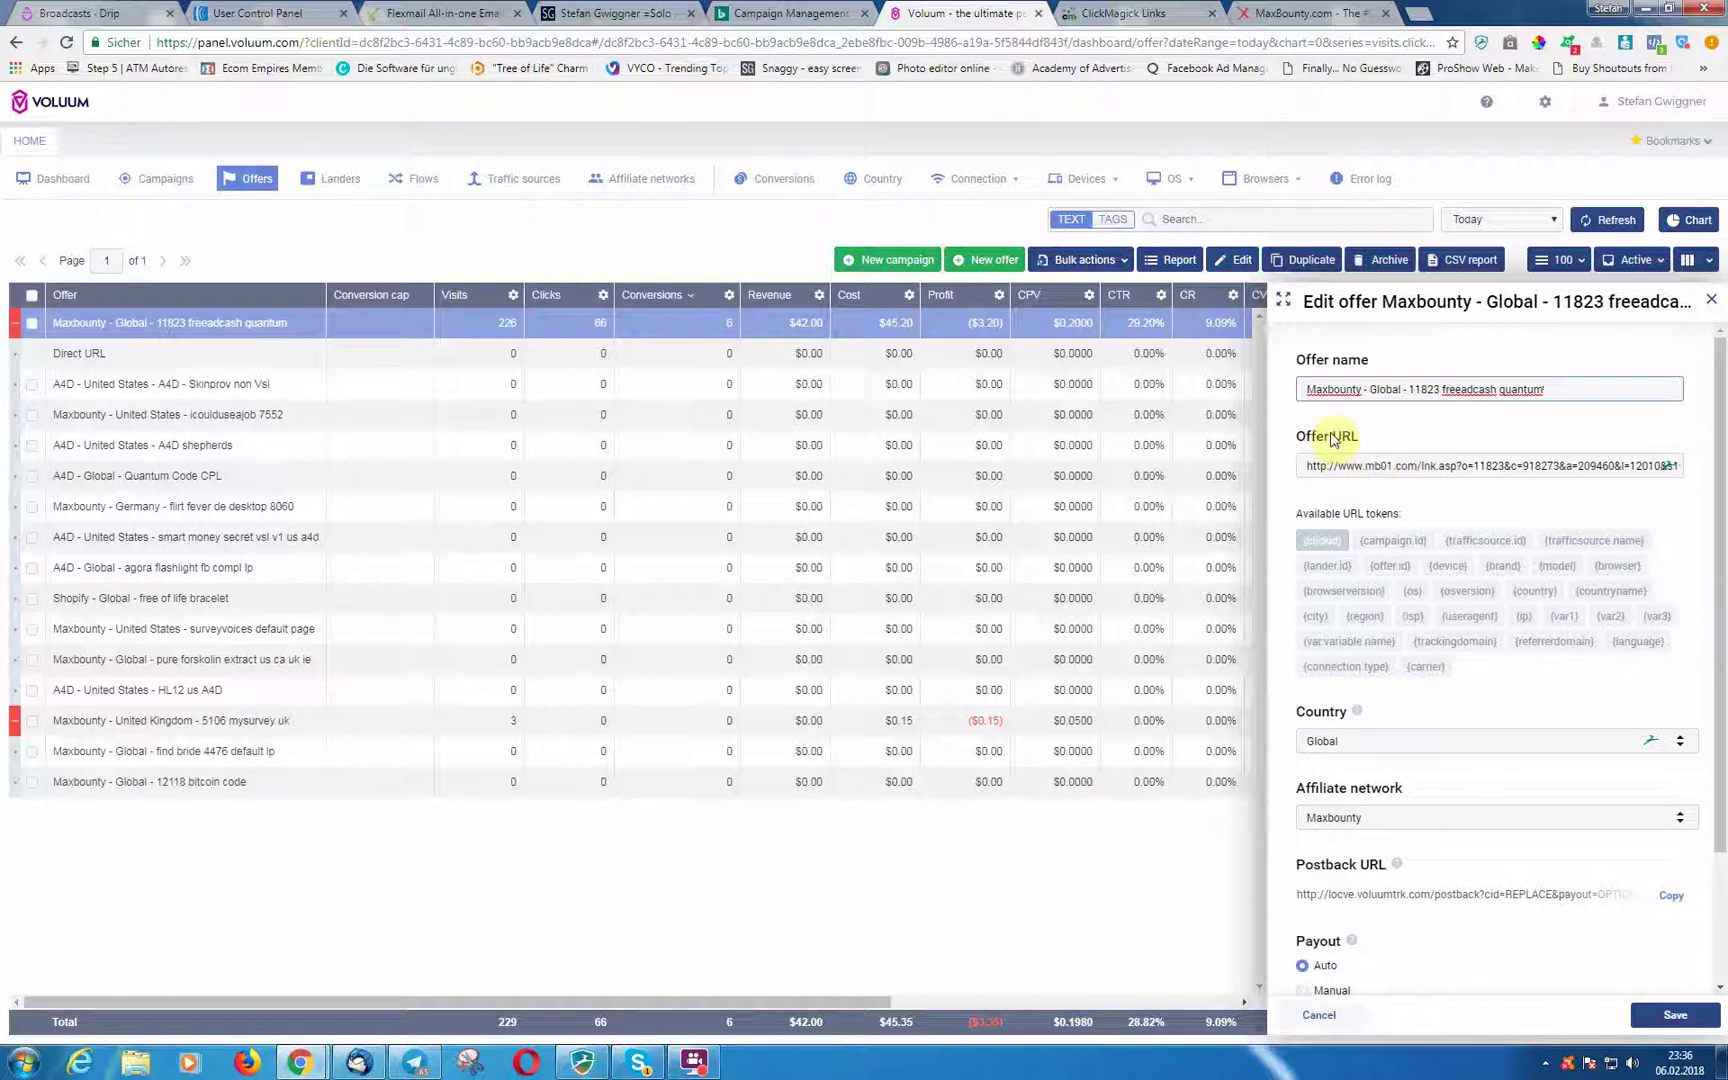
Step: Switch to MaxBounty and open the "Crypto Currency Starter Kit - US Lead Submit" campaign to look through its details
left_click(1290, 13)
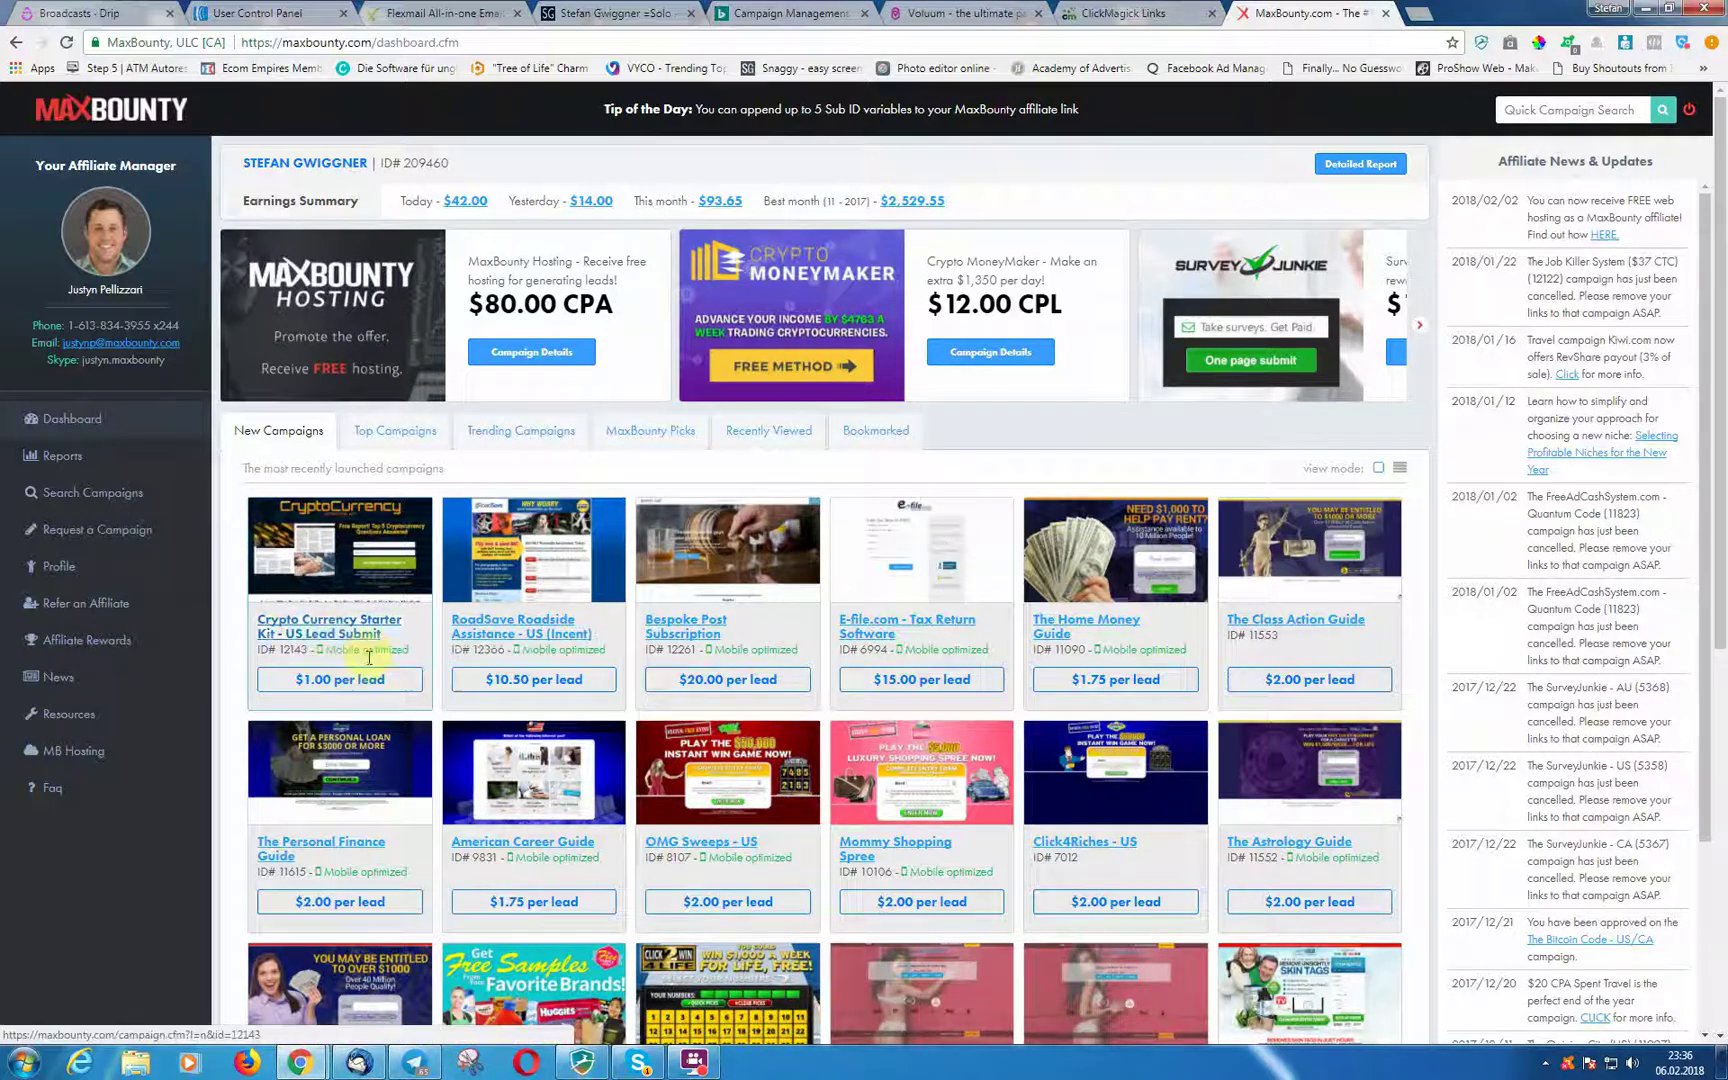
left_click(333, 638)
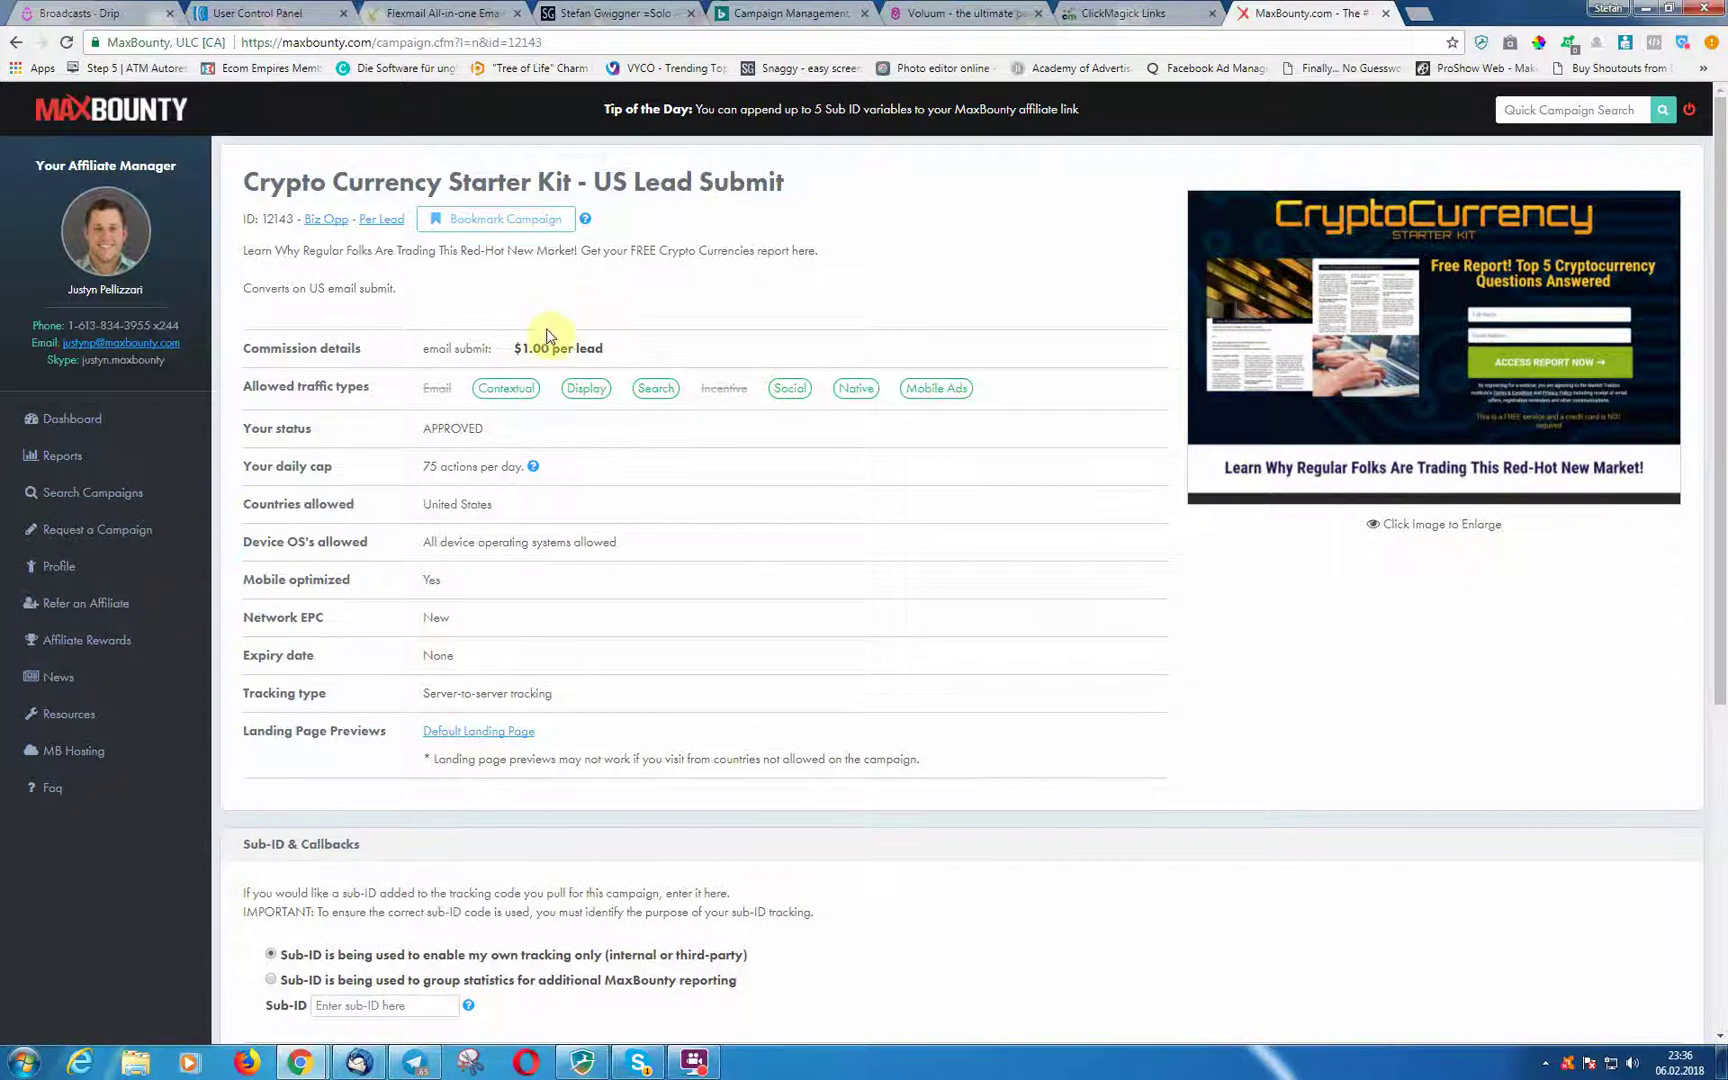
scroll(555, 337, "down", 5)
scroll(555, 337, "up", 5)
scroll(568, 420, "down", 5)
scroll(565, 420, "down", 1)
Step: Choose Search as the campaign's creative type and get its tracking code
left_click(462, 893)
left_click(440, 953)
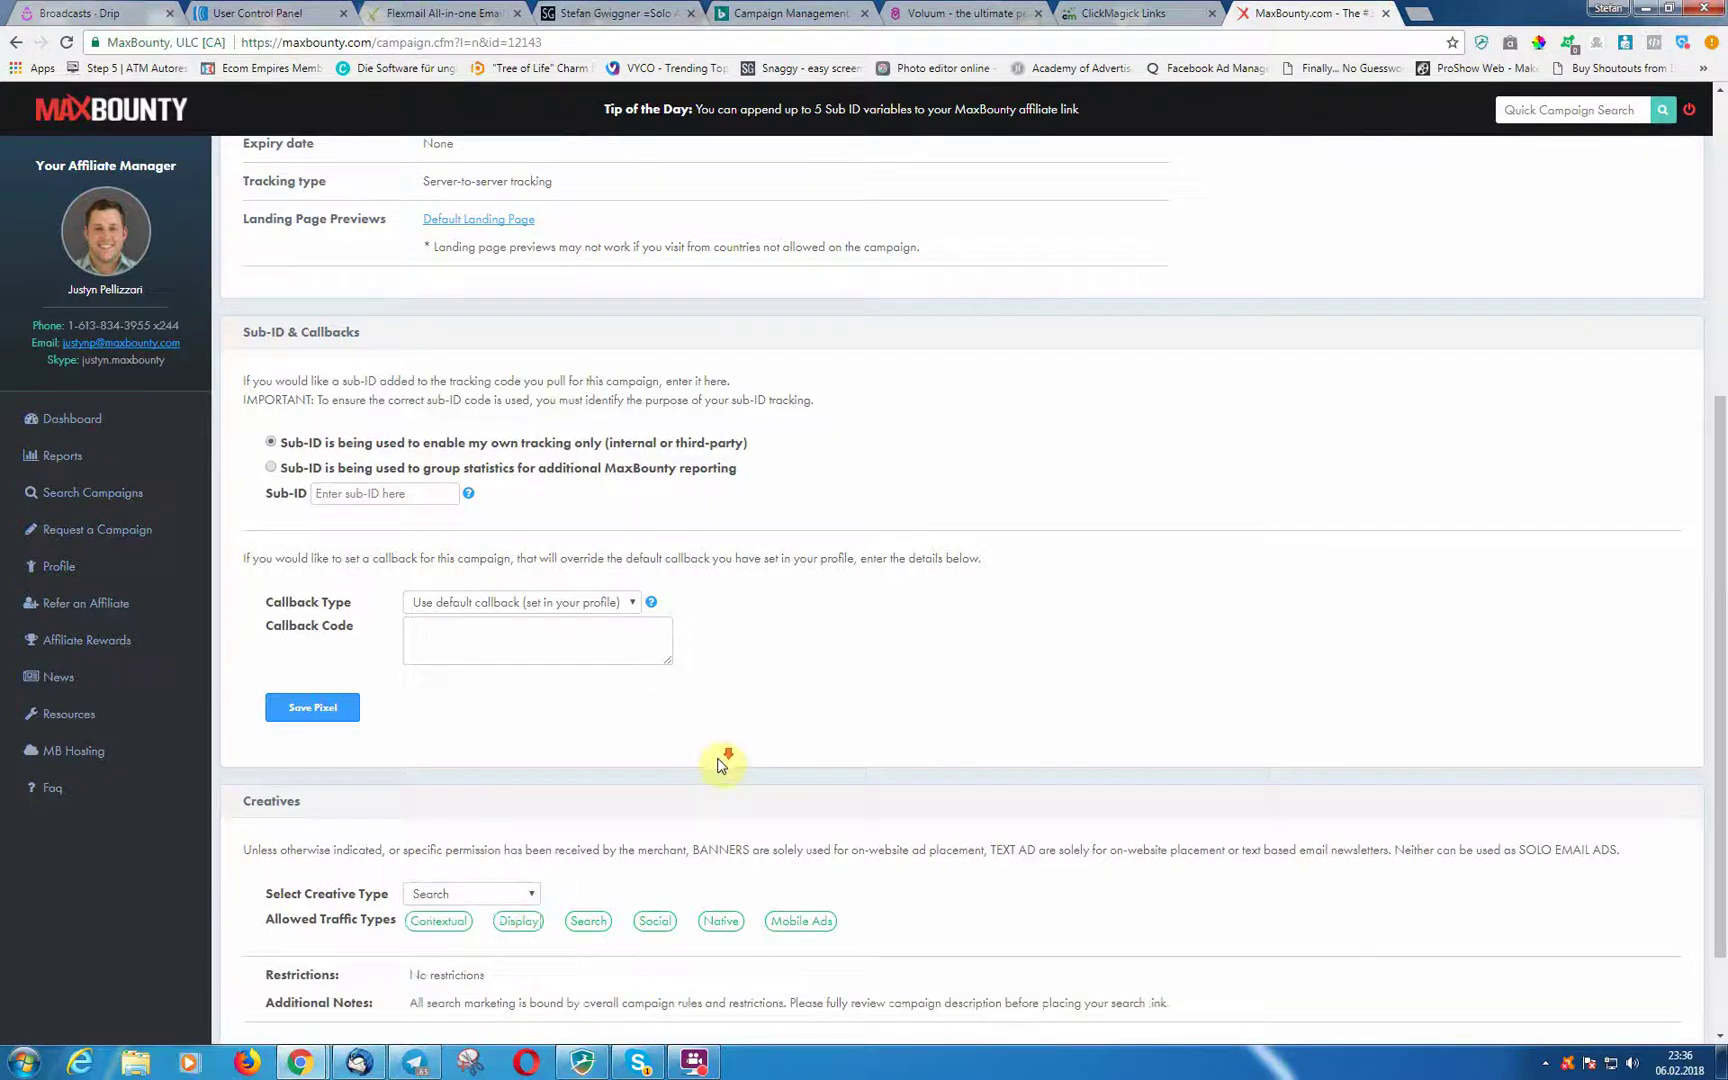
scroll(640, 760, "down", 1)
left_click(522, 934)
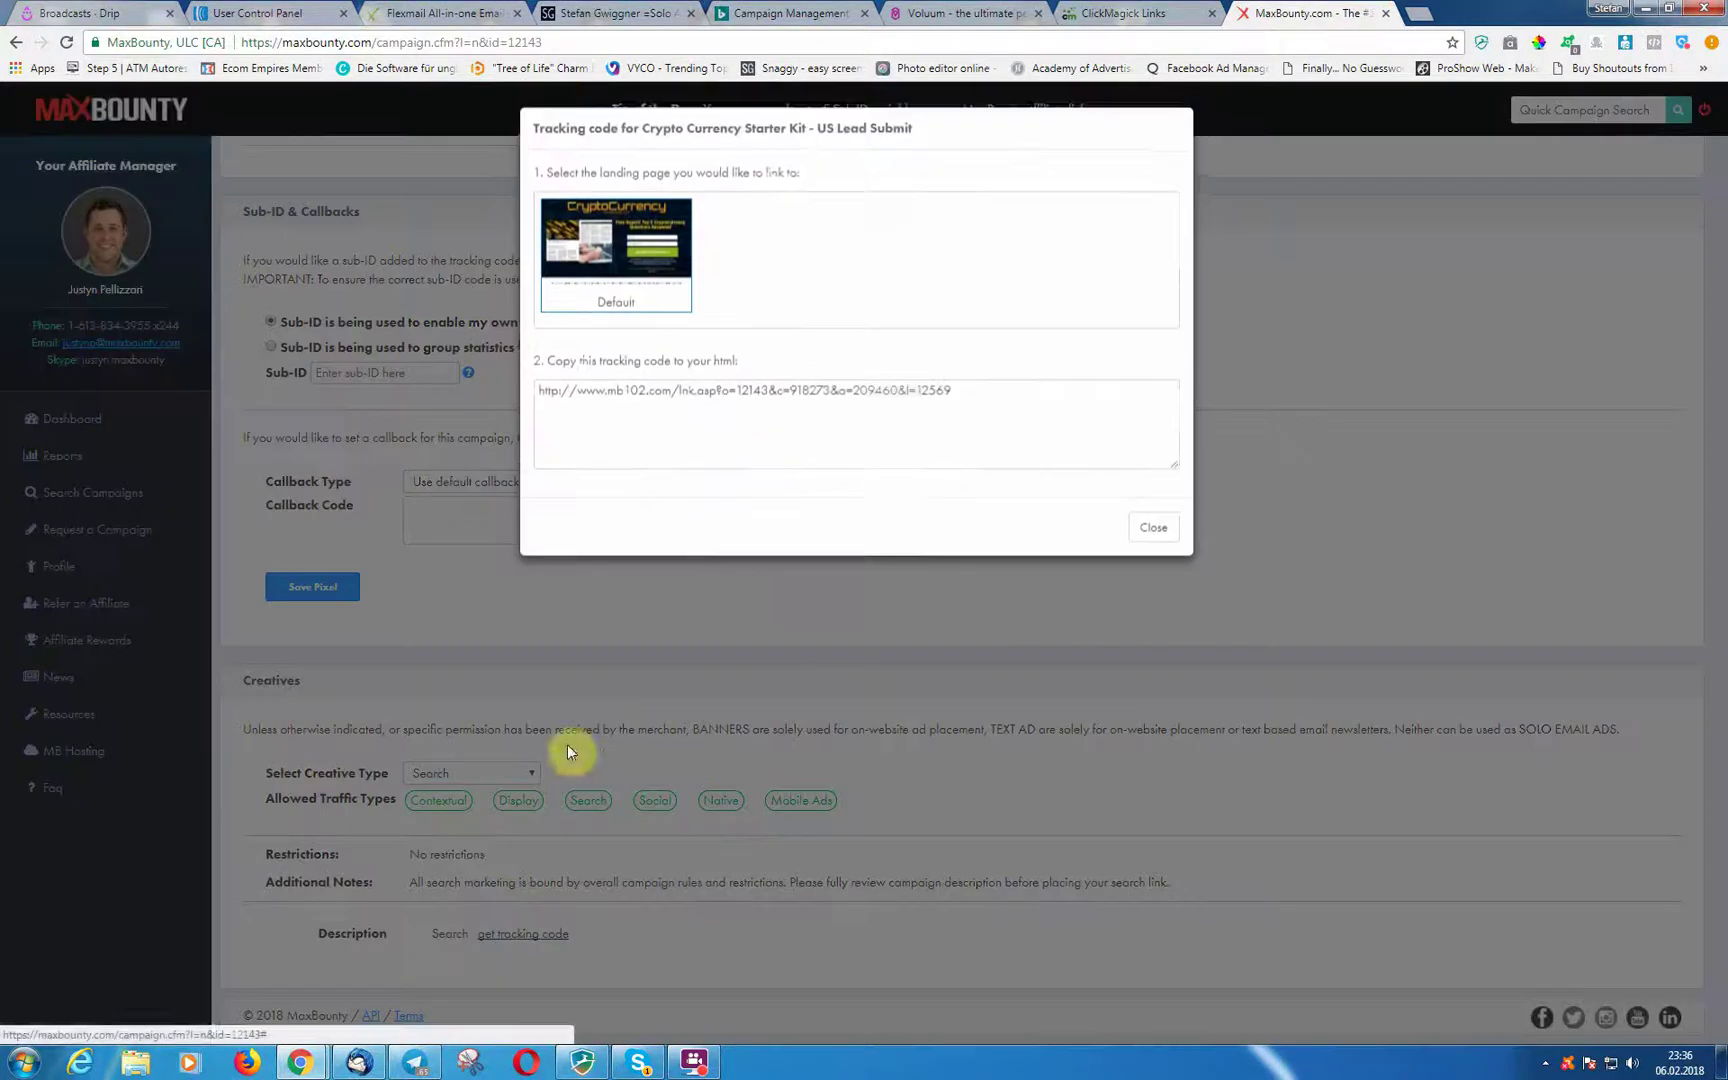
Step: Select the whole tracking link for the default landing page and close the tracking code window
left_click_drag(951, 392, 534, 404)
left_click(936, 393)
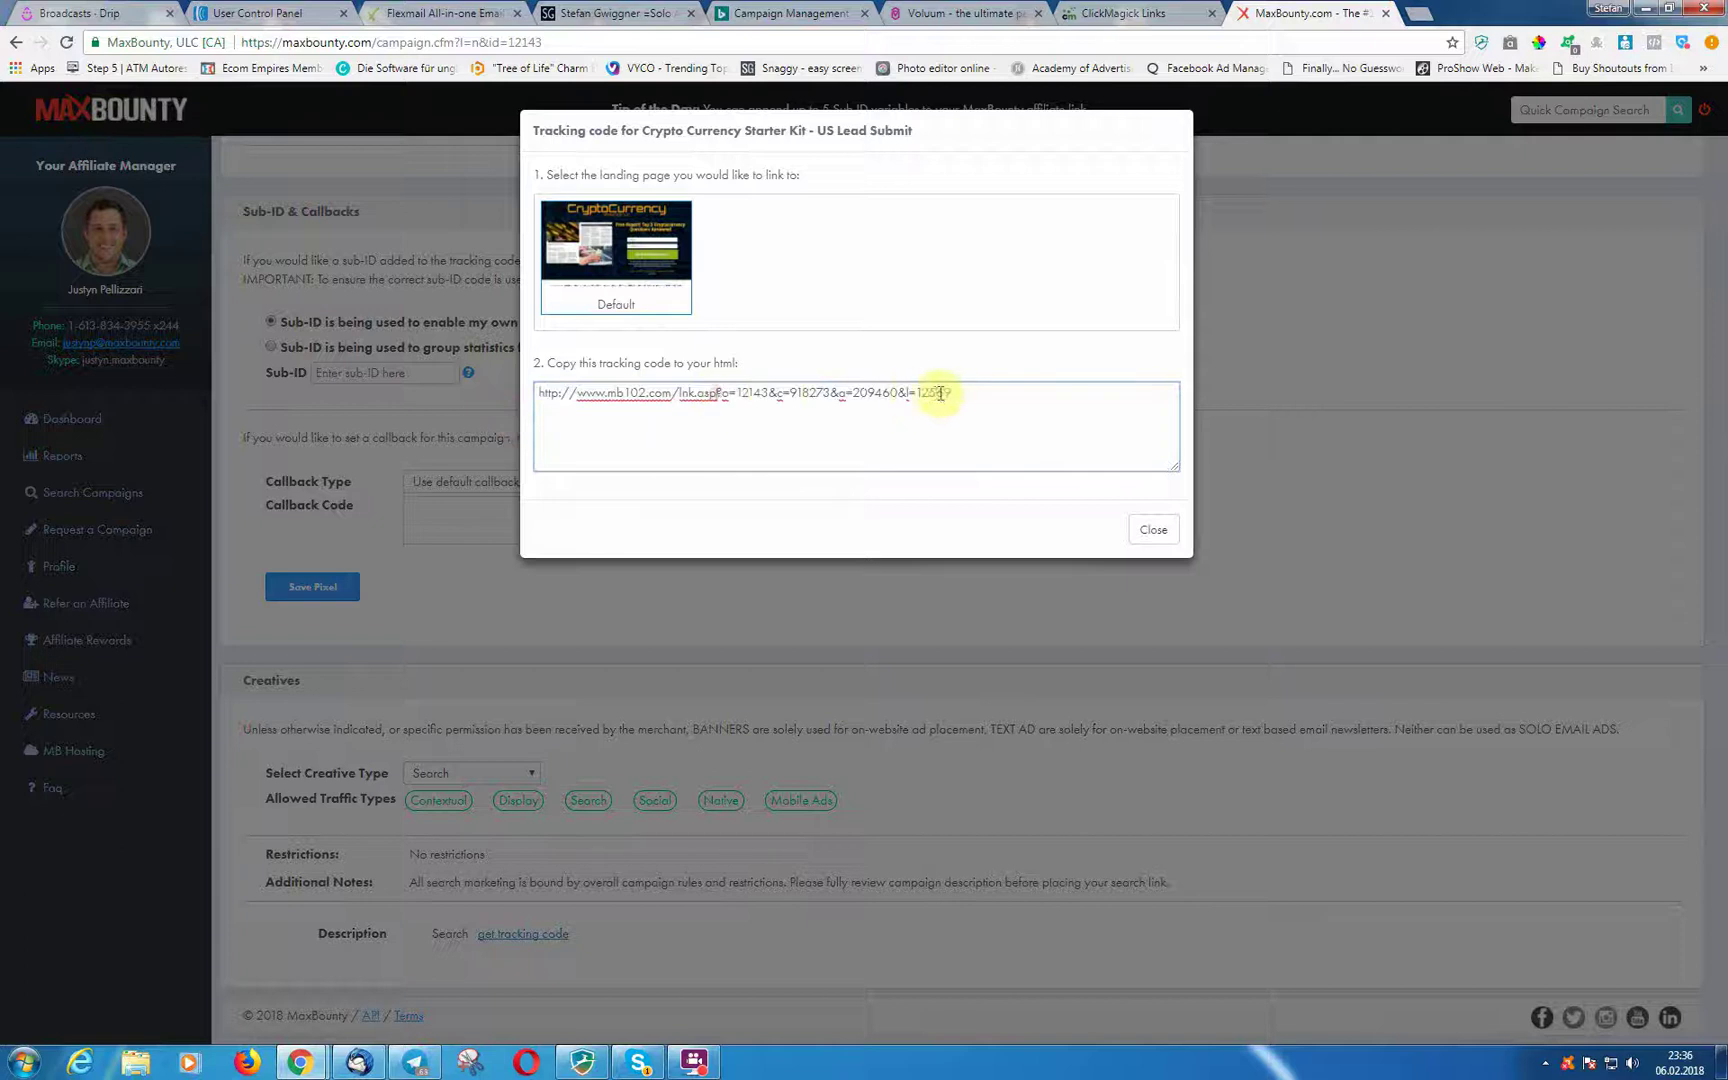
left_click_drag(950, 392, 505, 404)
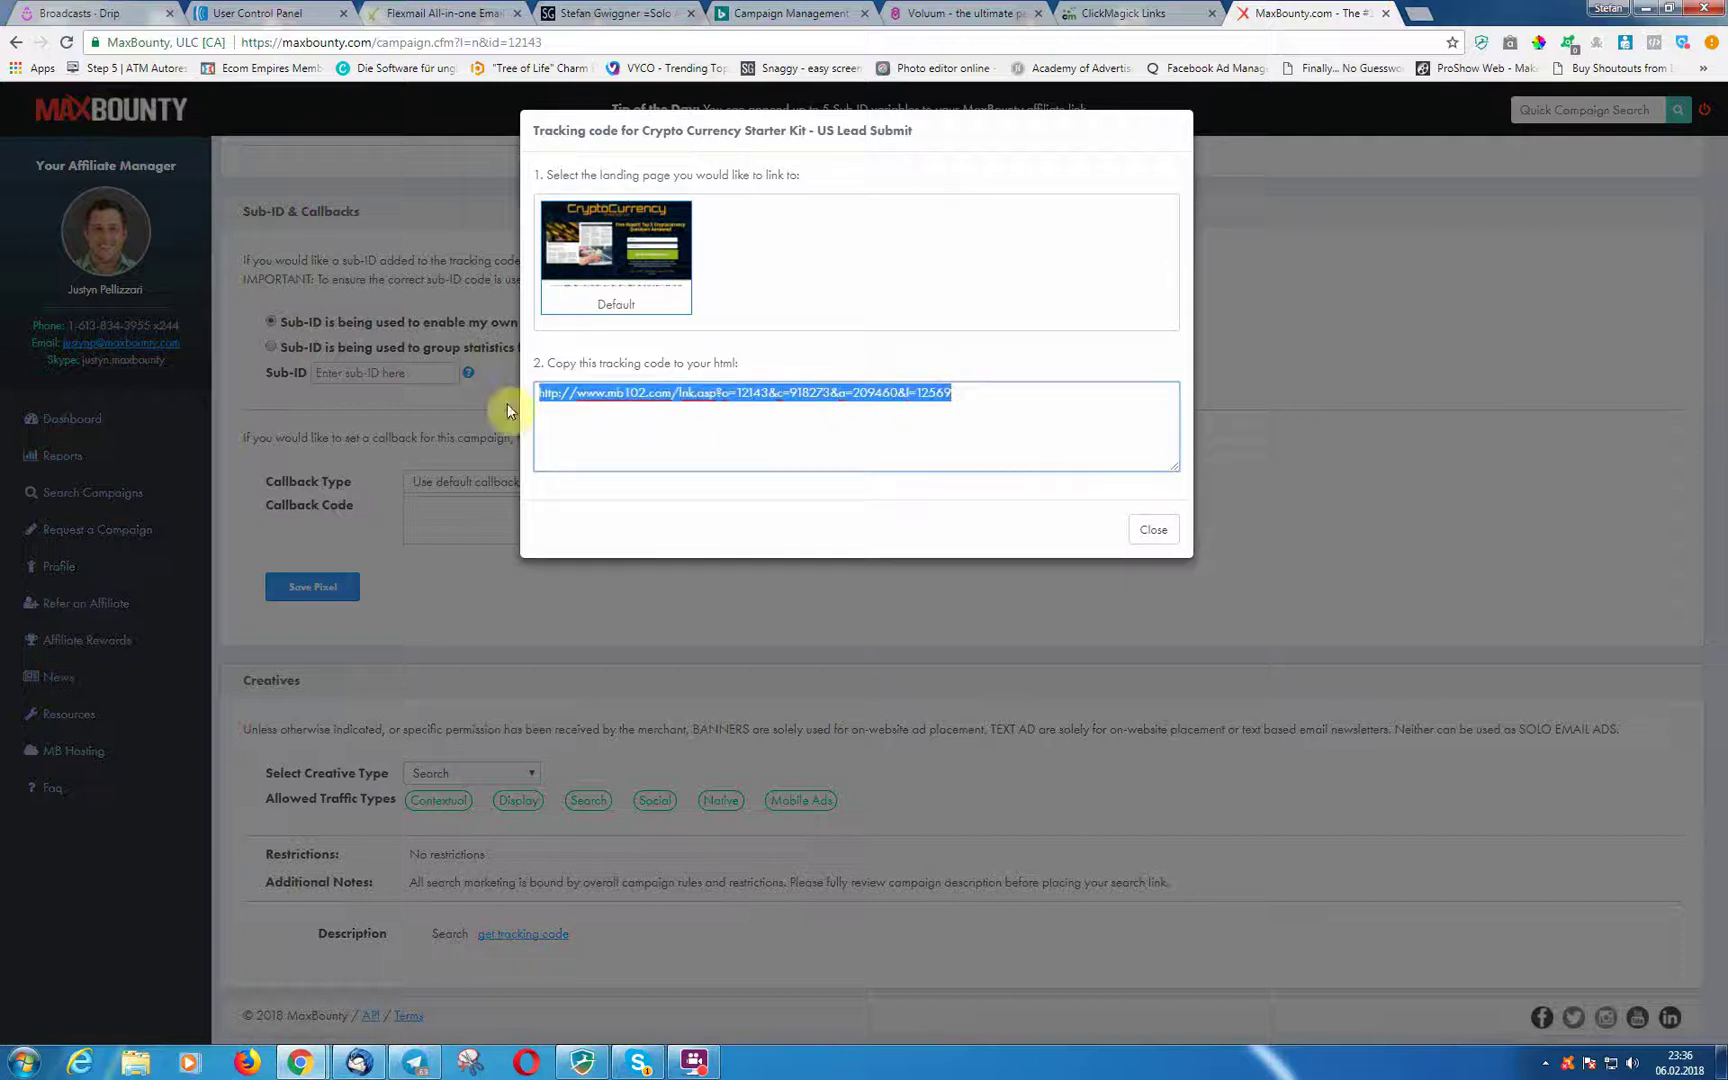
left_click(1153, 529)
Step: Return to Voluum and examine the offer URL, distinguishing the MaxBounty link from the appended click ID parameter
left_click(965, 14)
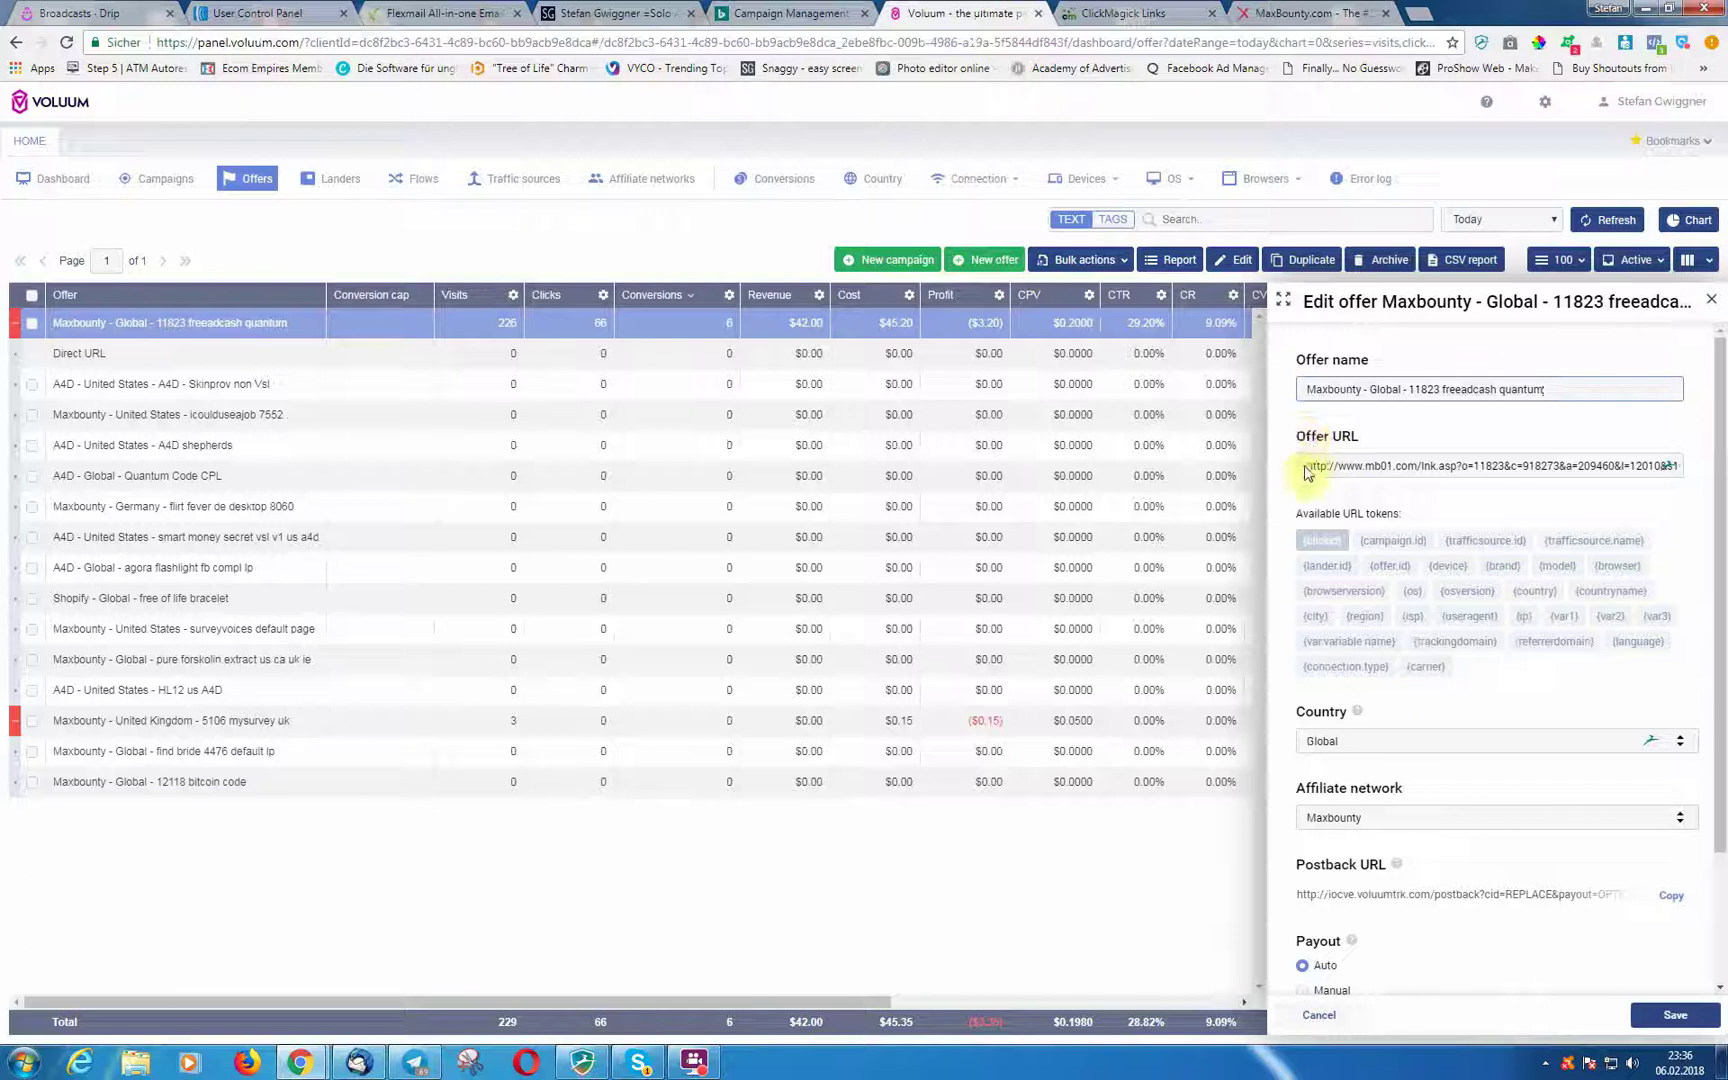
left_click_drag(1309, 465, 1603, 467)
left_click(1619, 466)
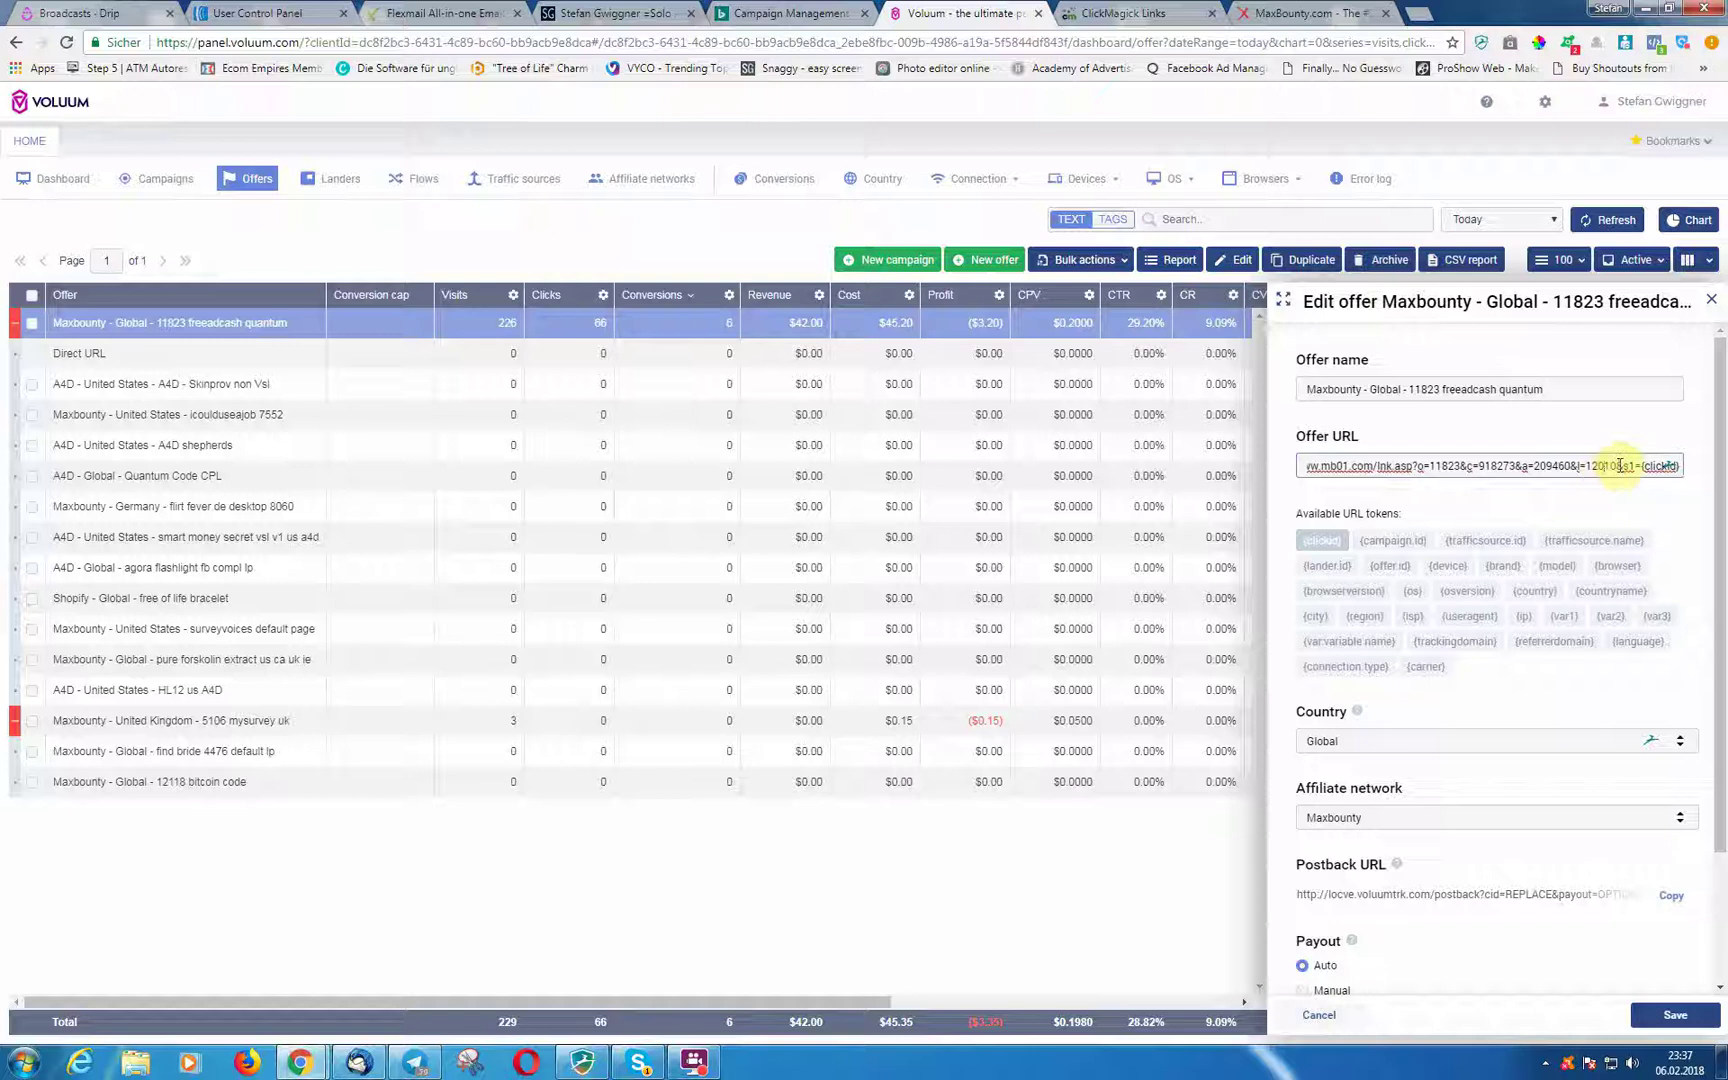
left_click_drag(1600, 467, 1333, 470)
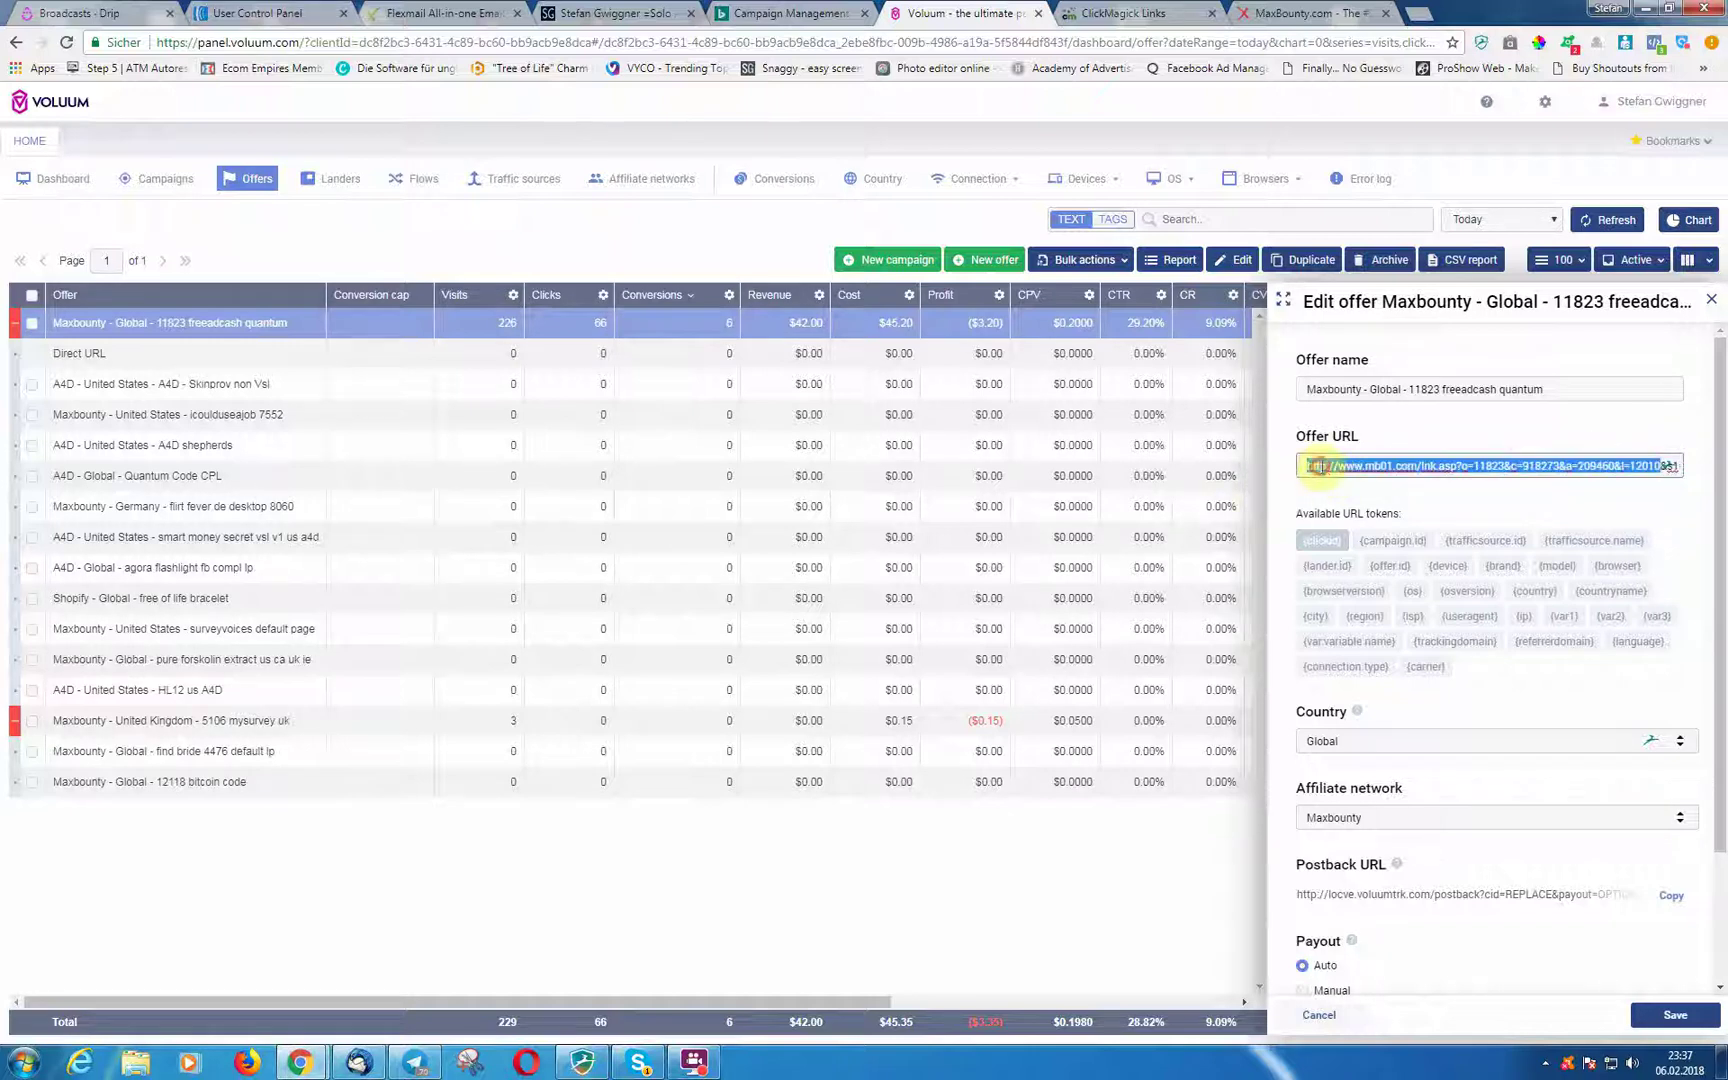
left_click(1318, 466)
left_click(1305, 465)
triple_click(1310, 467)
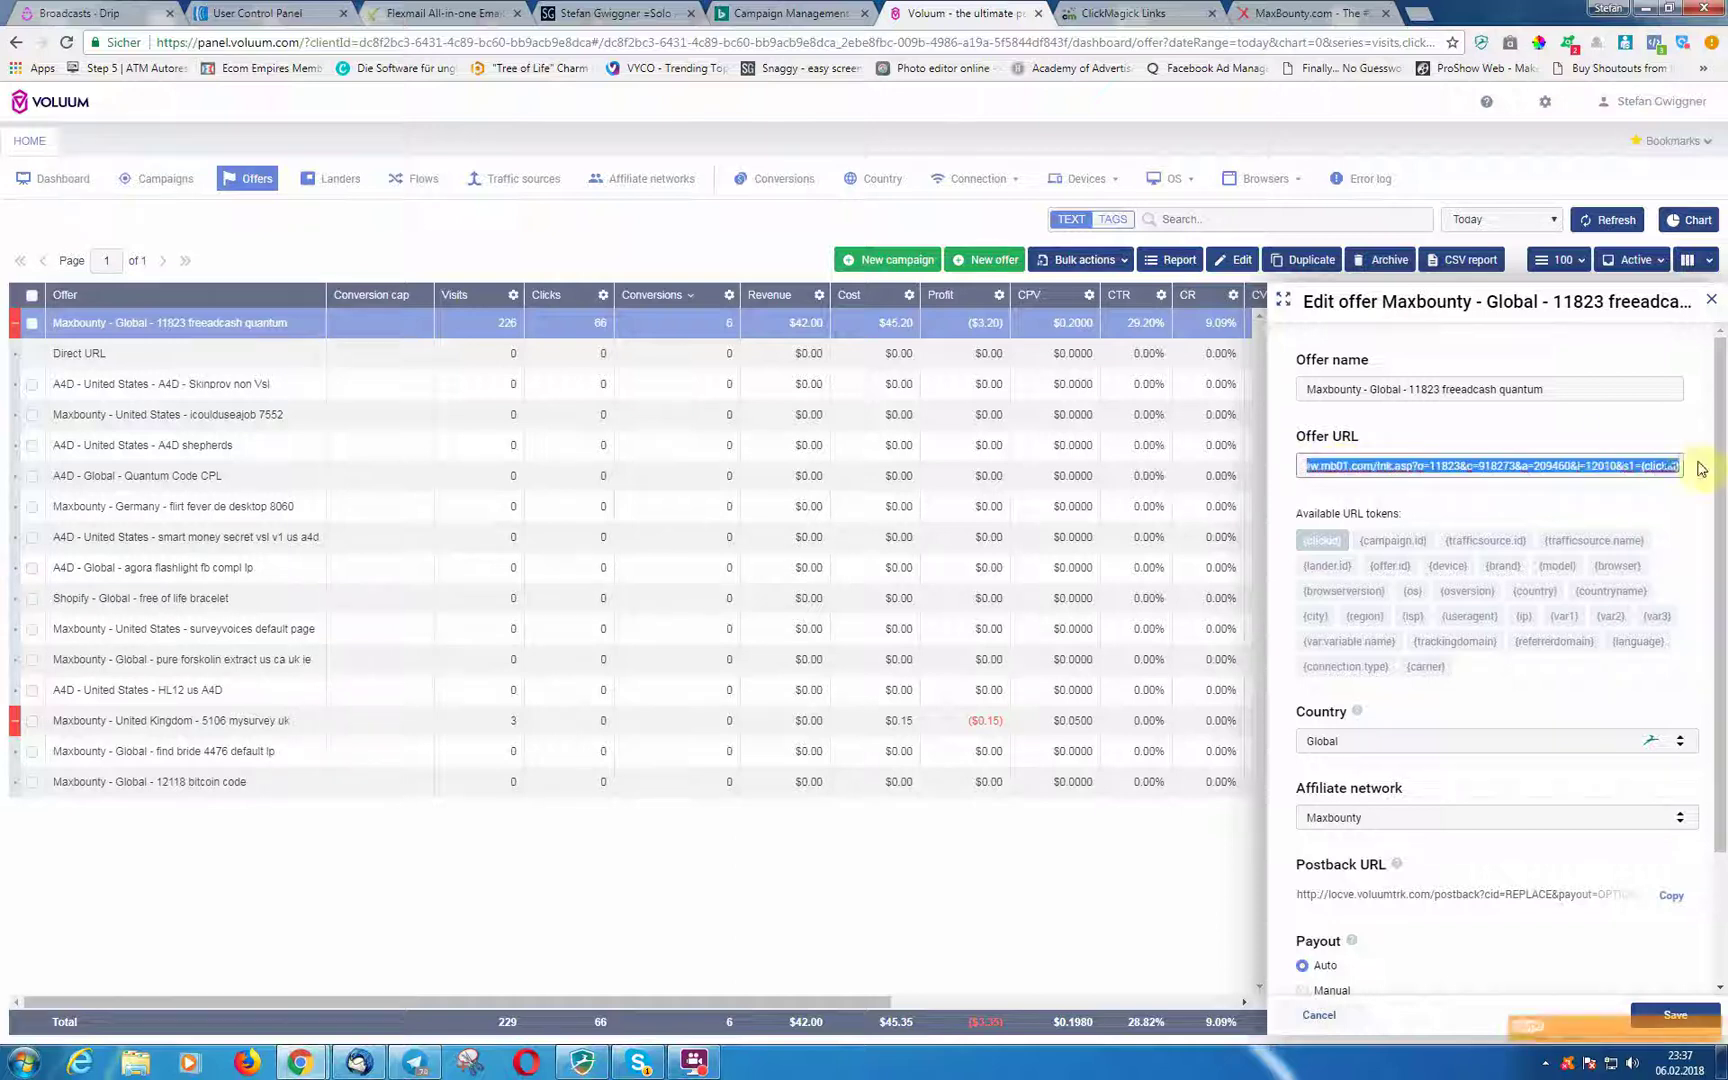
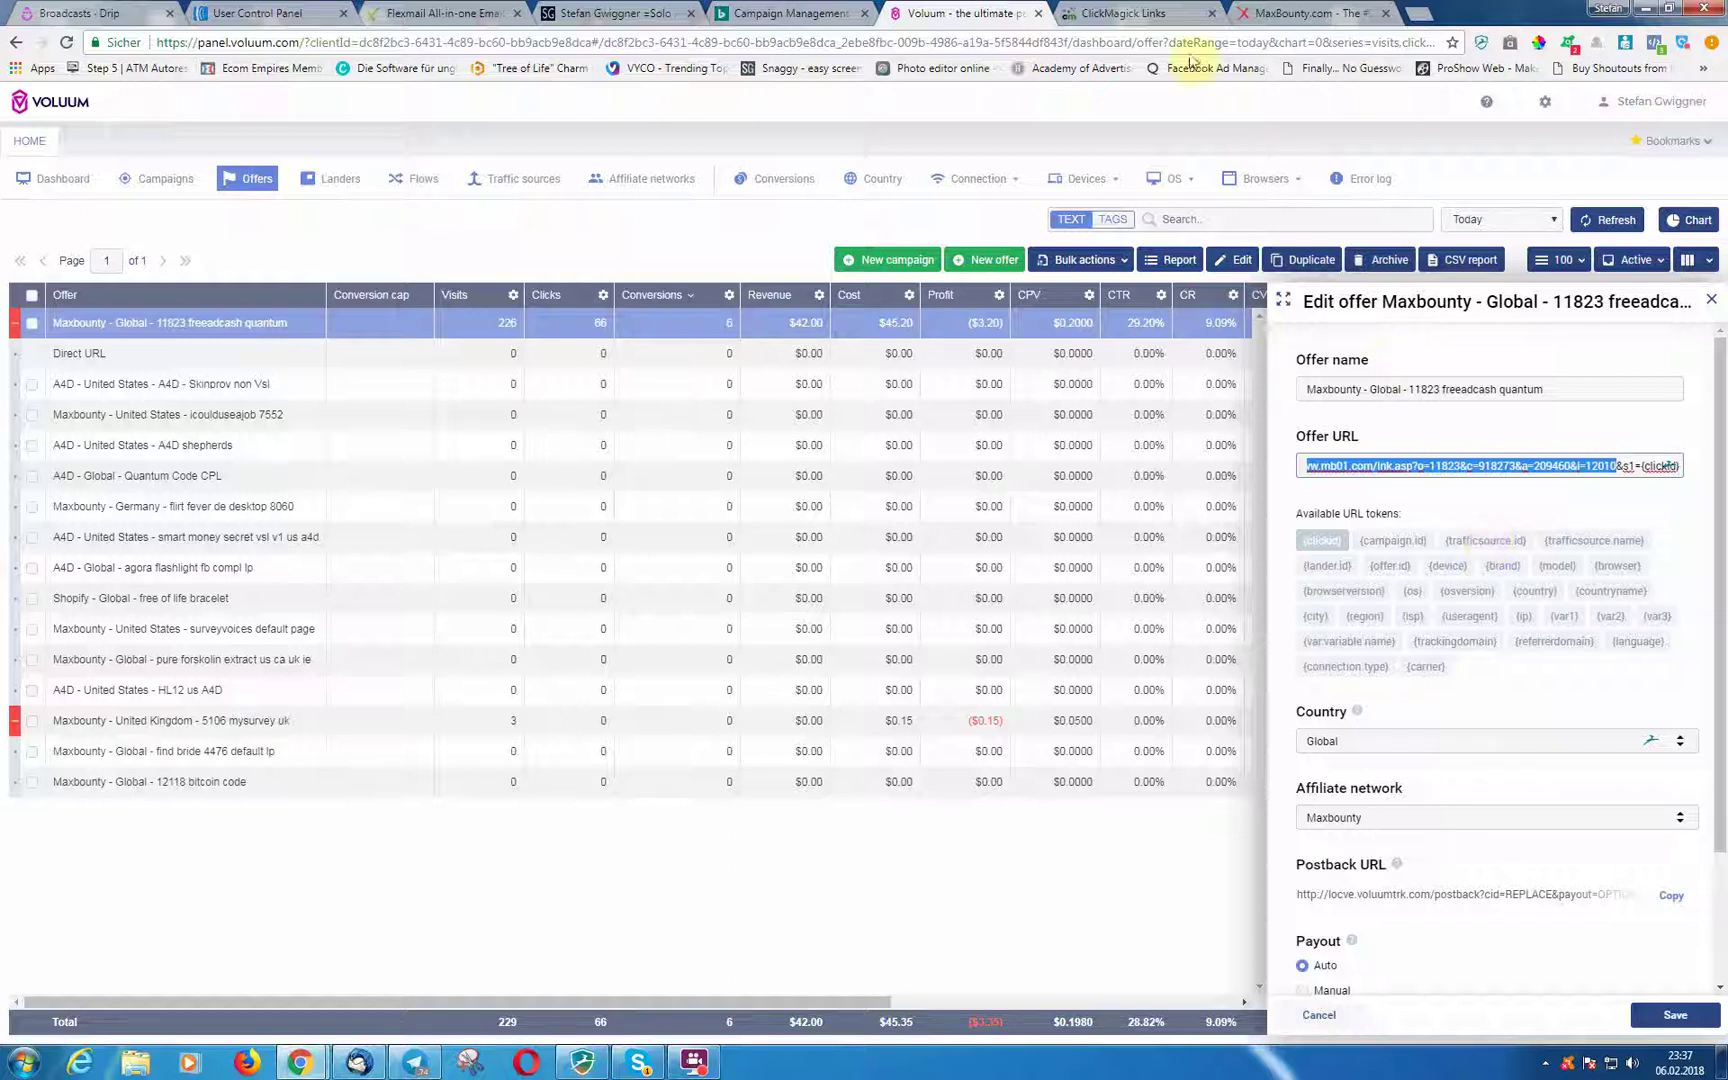
Step: Switch to ClickMagick and open the Postback Builder
left_click(1155, 16)
left_click(1262, 13)
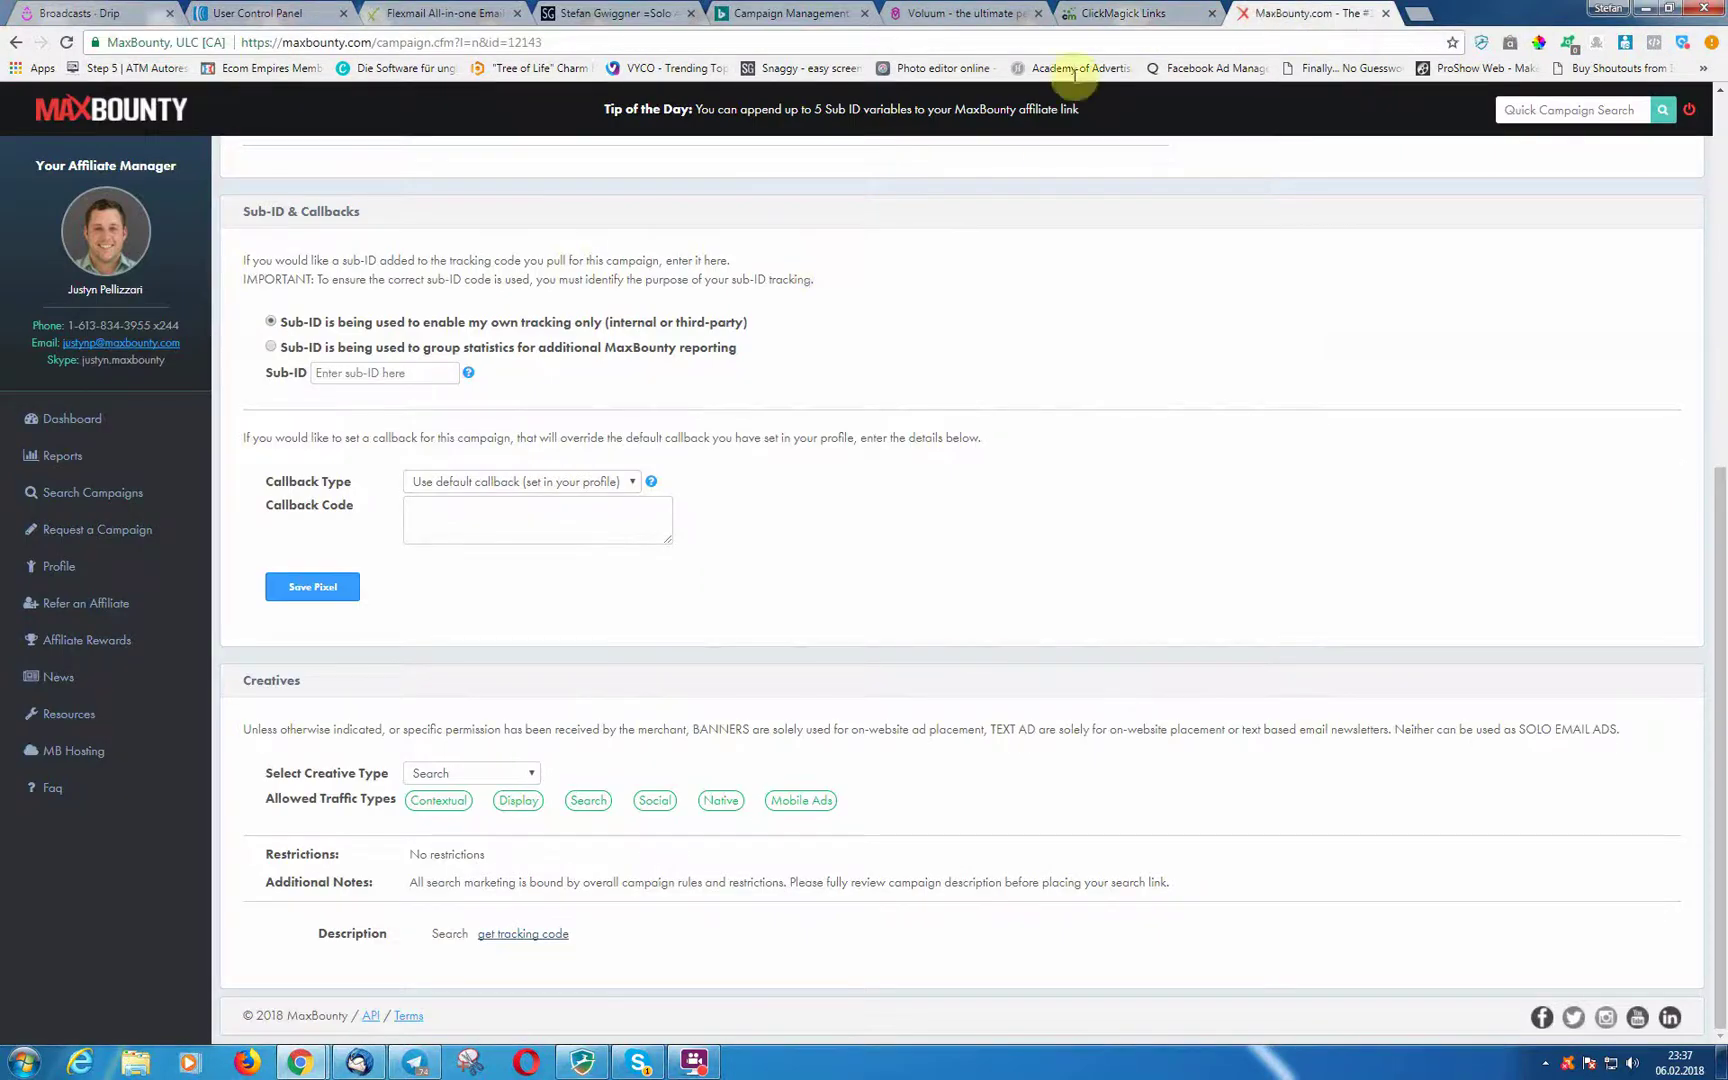
left_click(1088, 14)
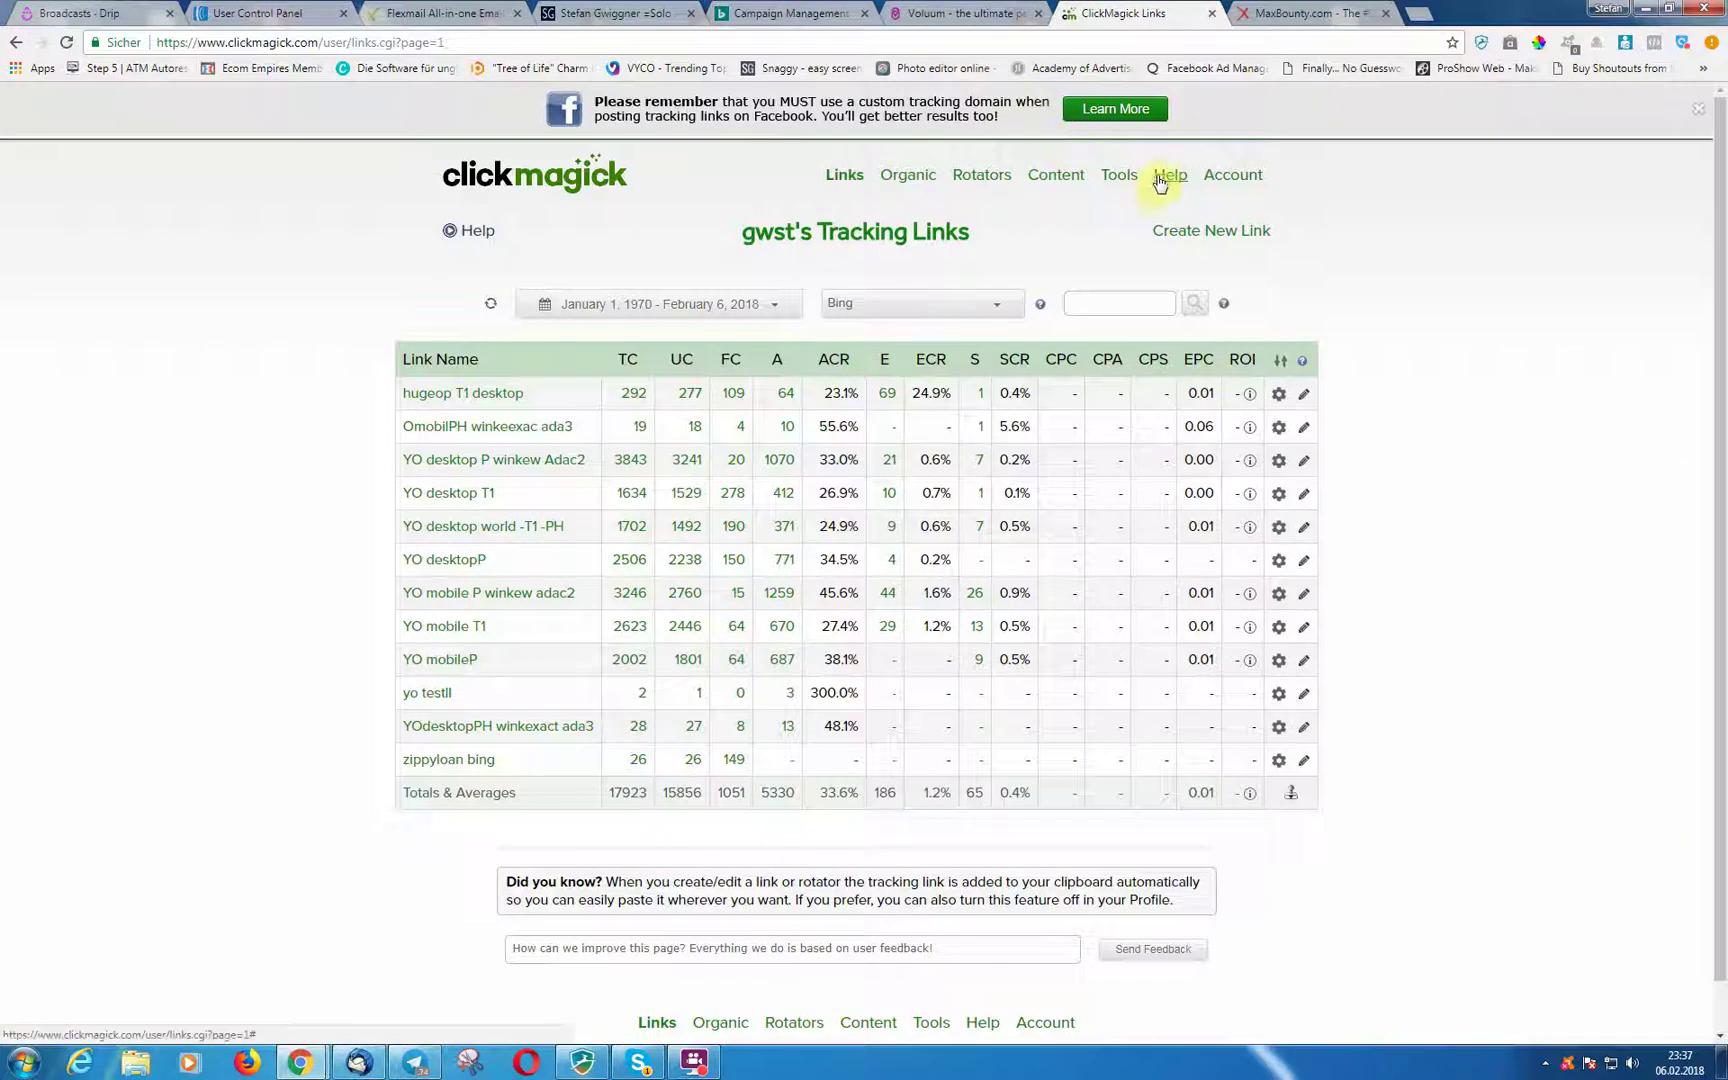
left_click(1117, 177)
mouse_move(1160, 400)
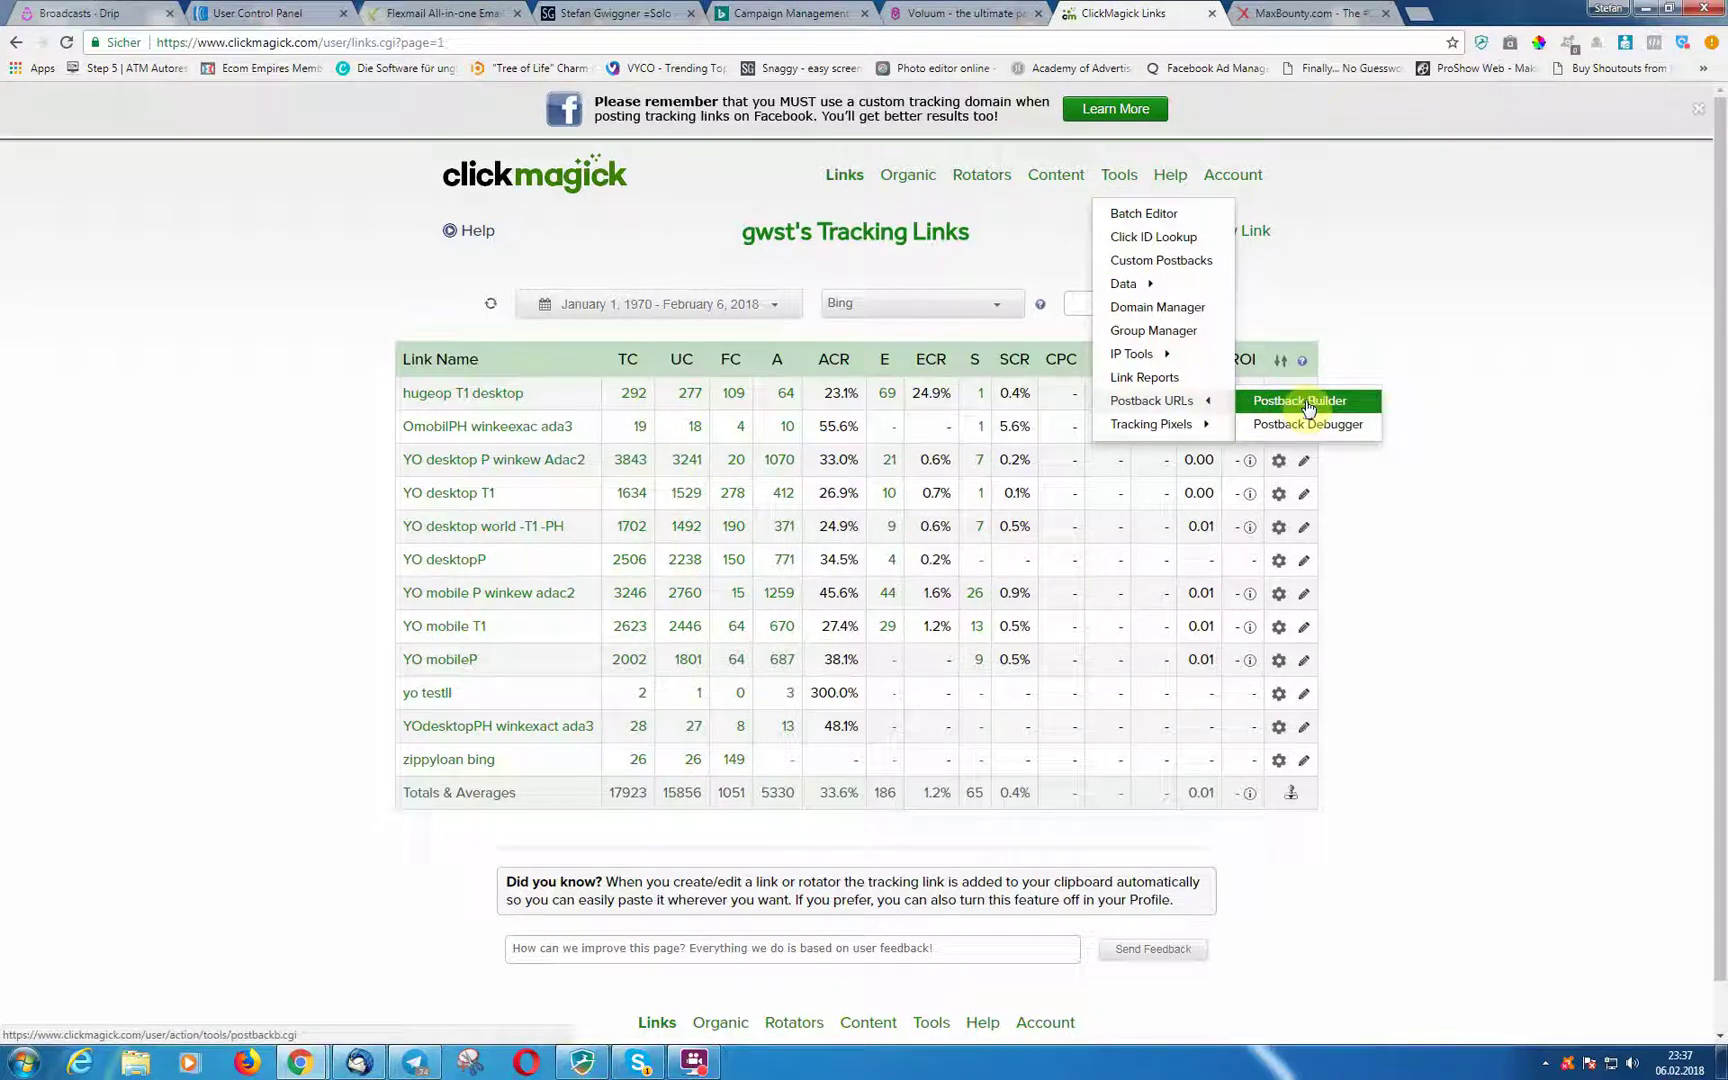
left_click(1300, 401)
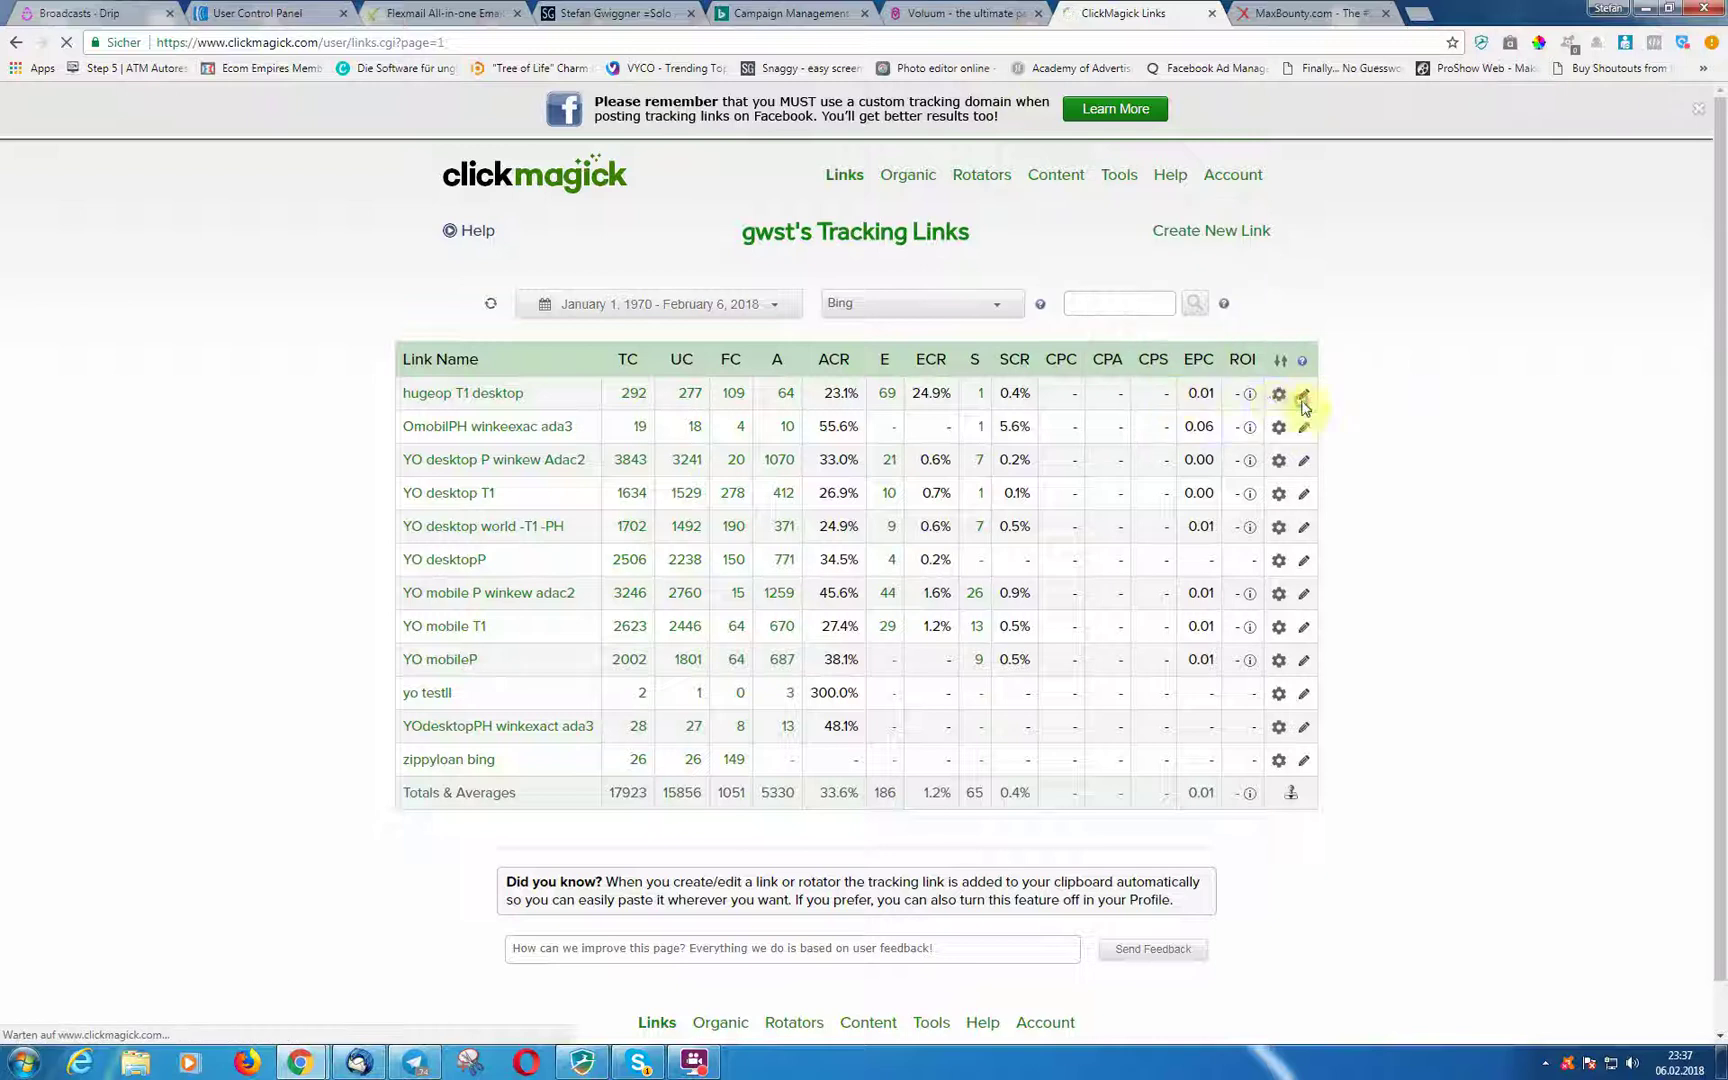
Step: Generate the postback details for the W4 network and highlight its sub-ID parameter
left_click(830, 387)
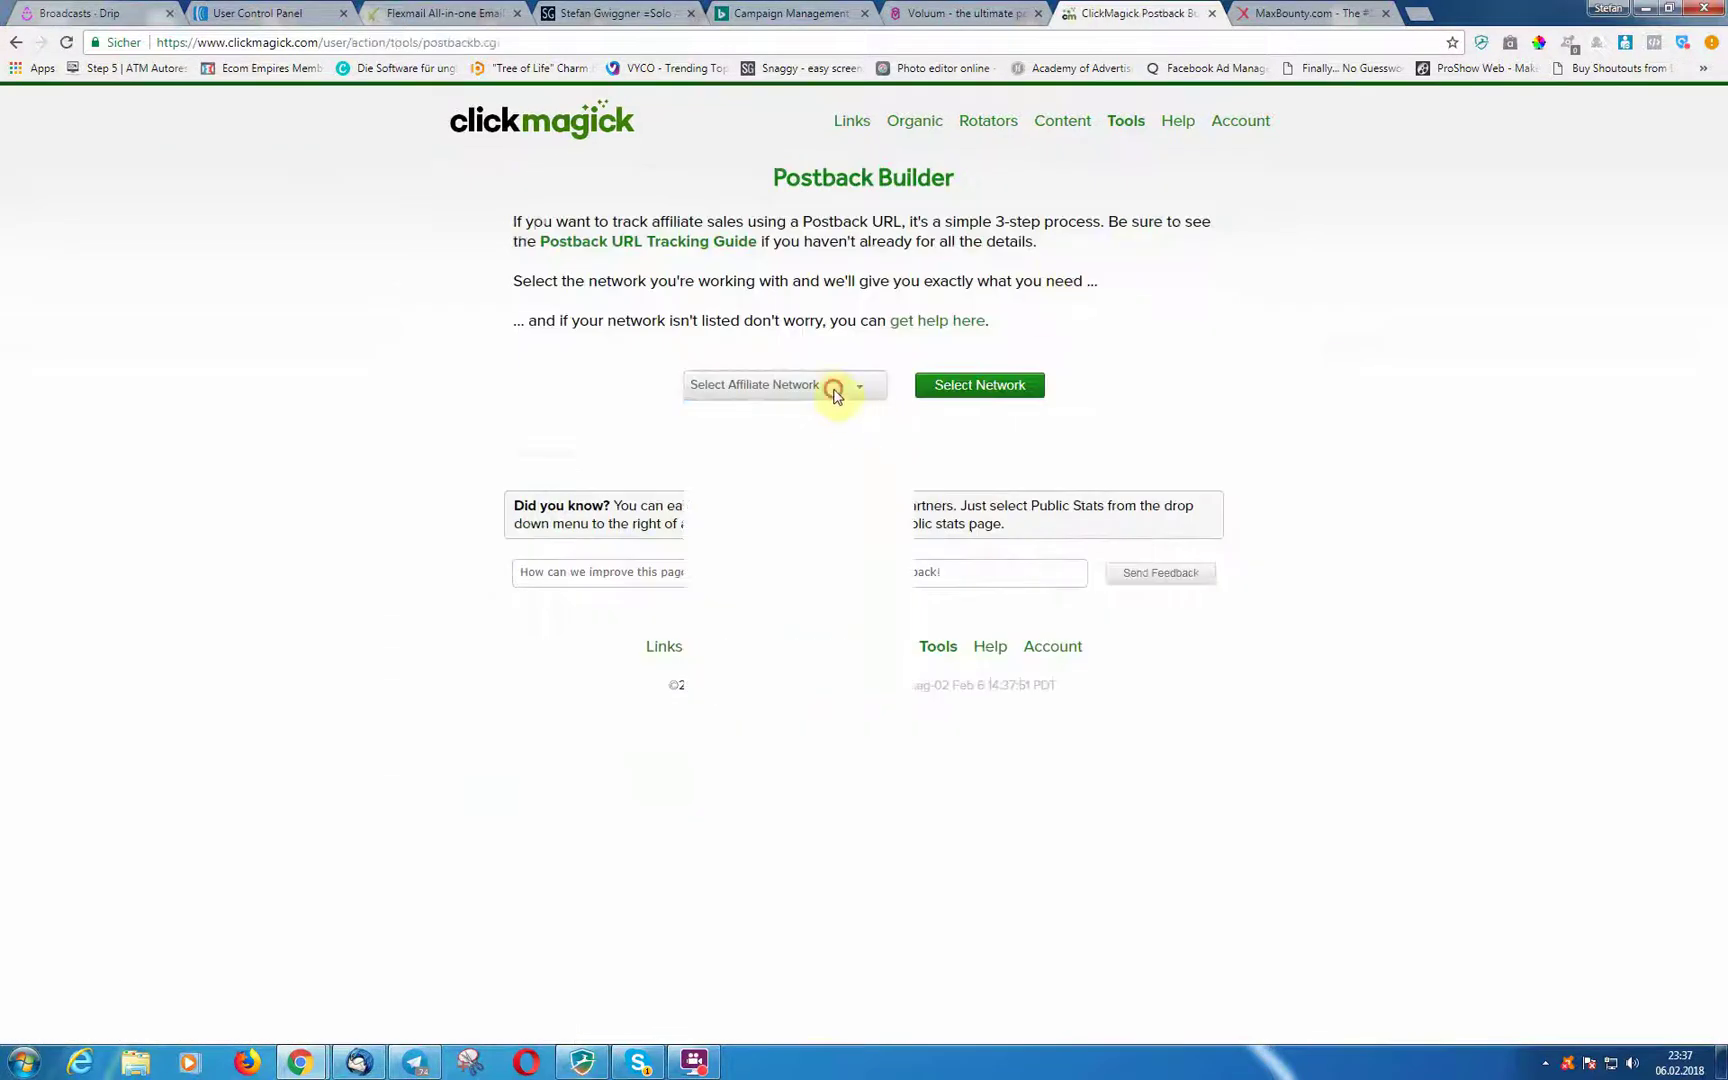
left_click_drag(909, 440, 912, 545)
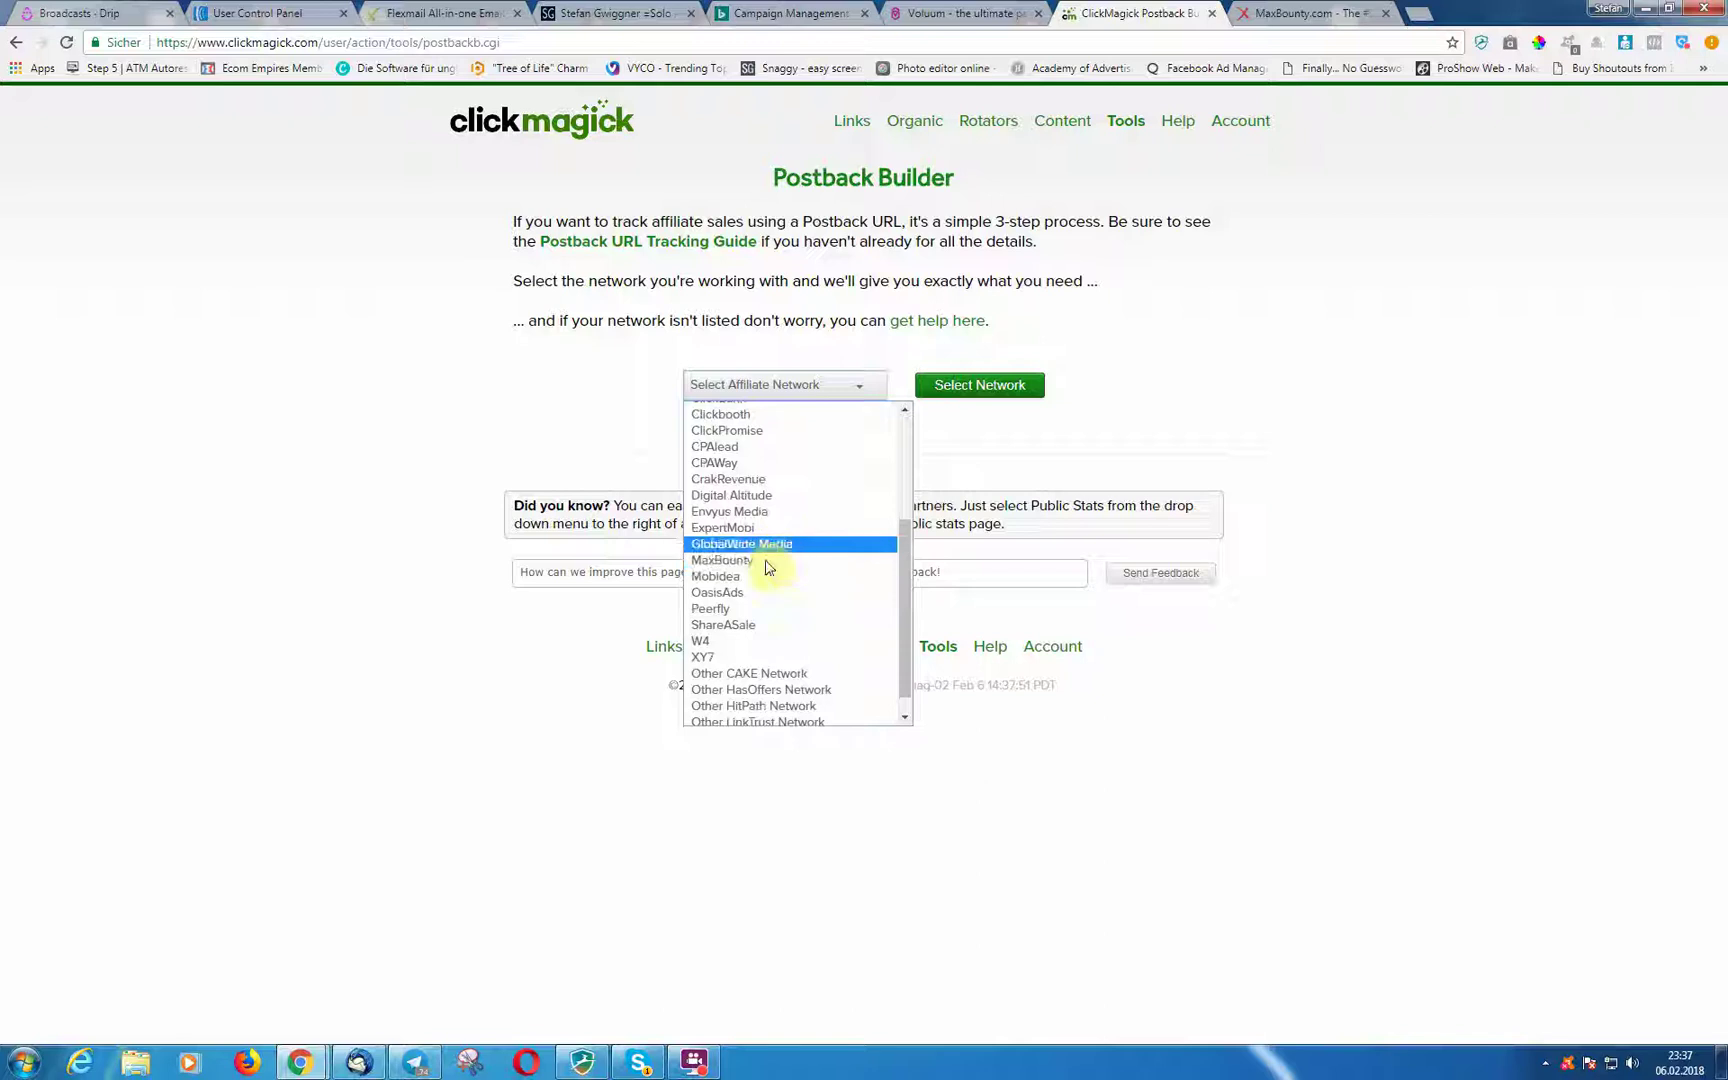
left_click(710, 640)
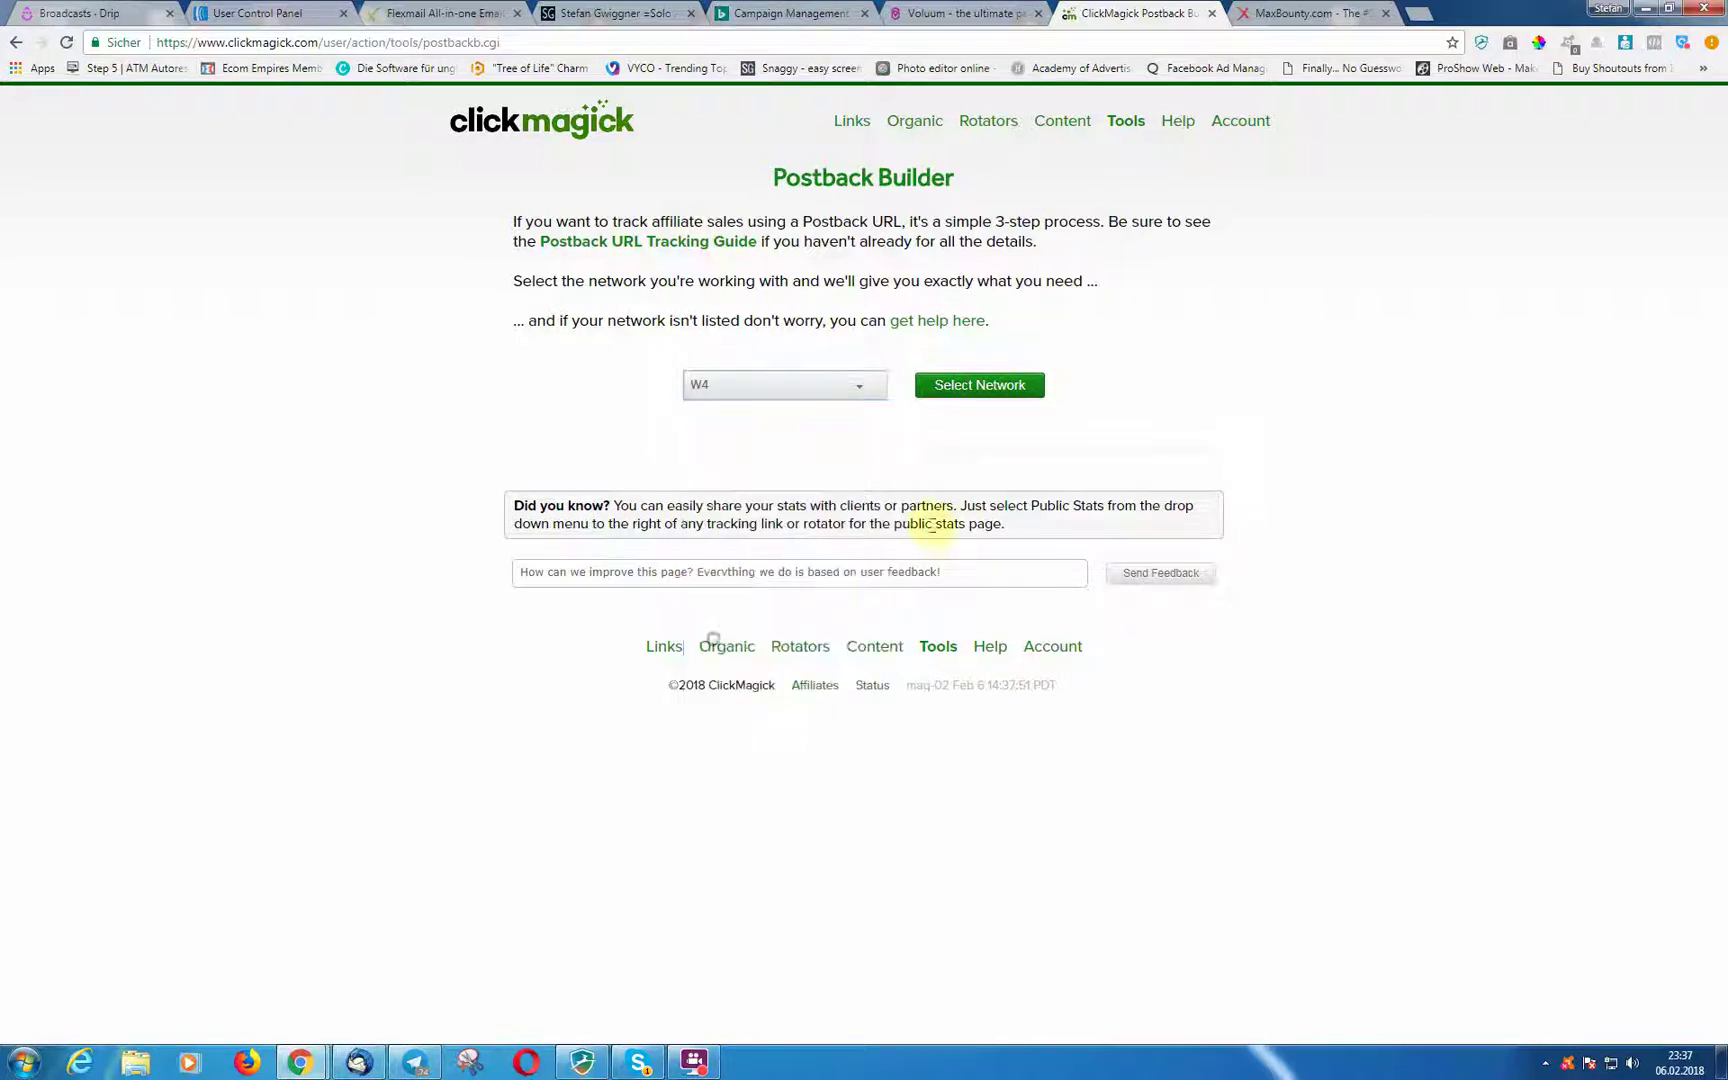
left_click(996, 404)
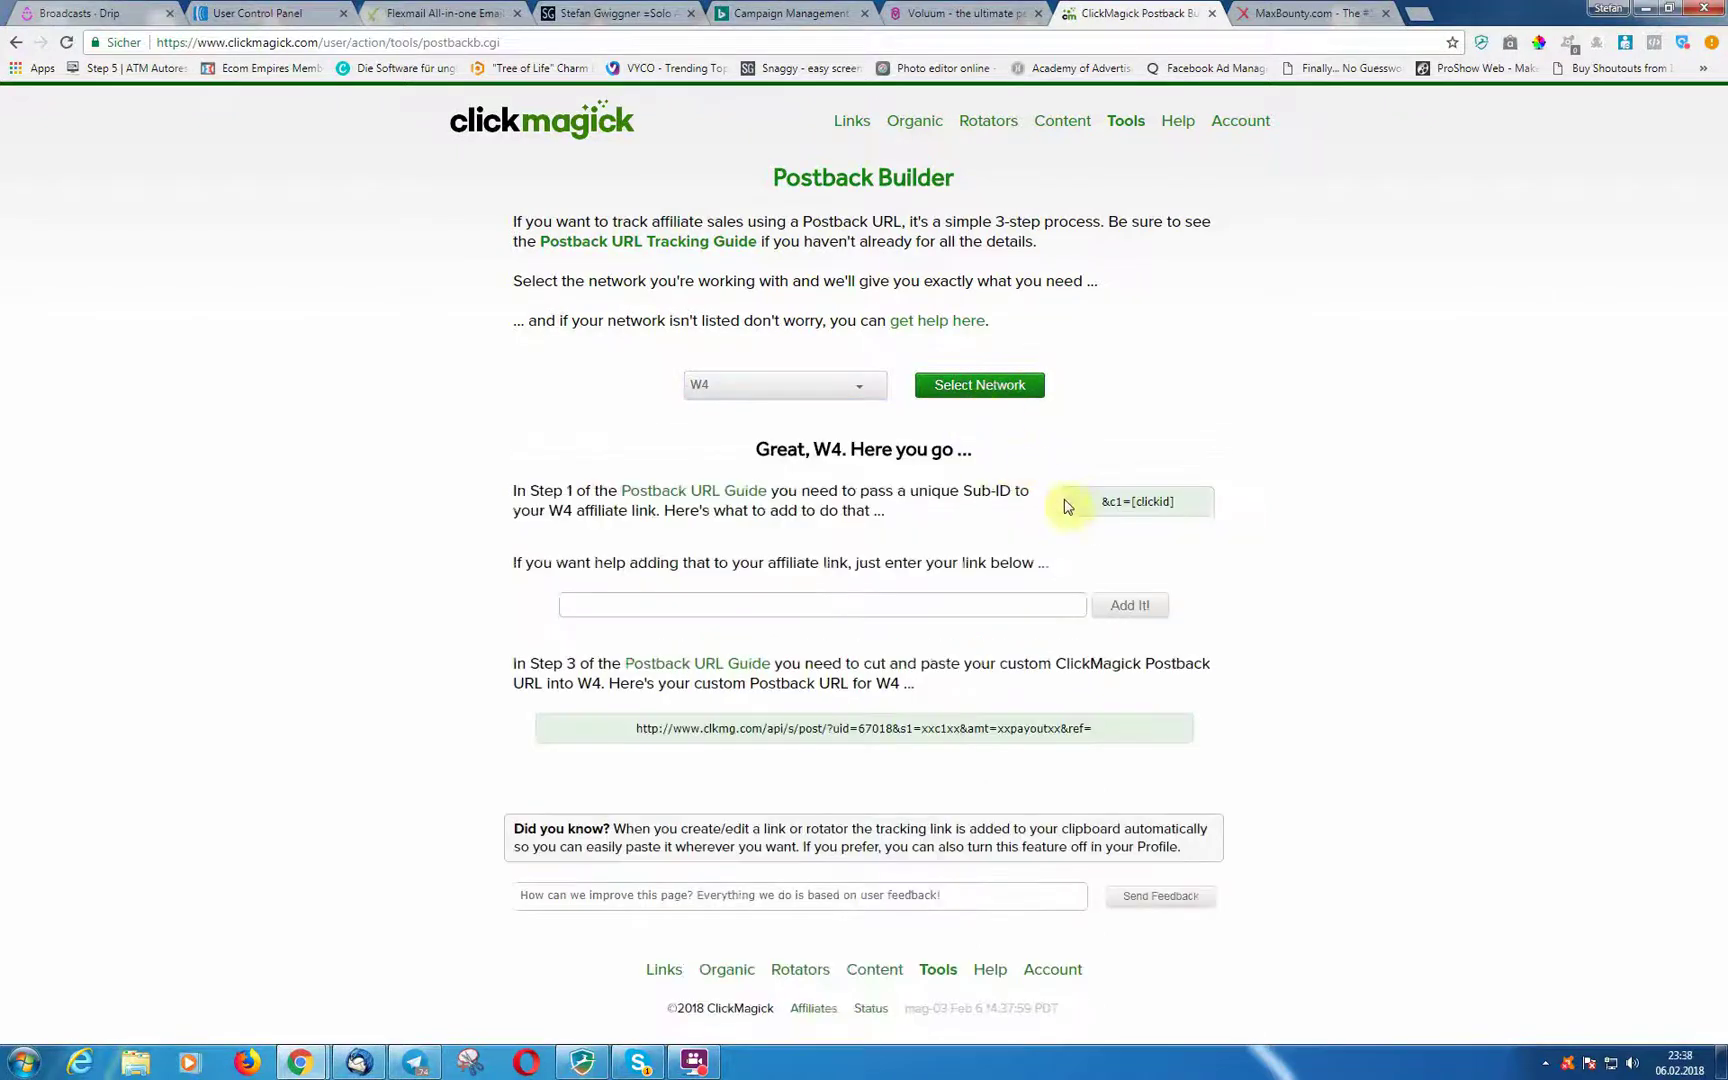
left_click_drag(1104, 502, 1175, 501)
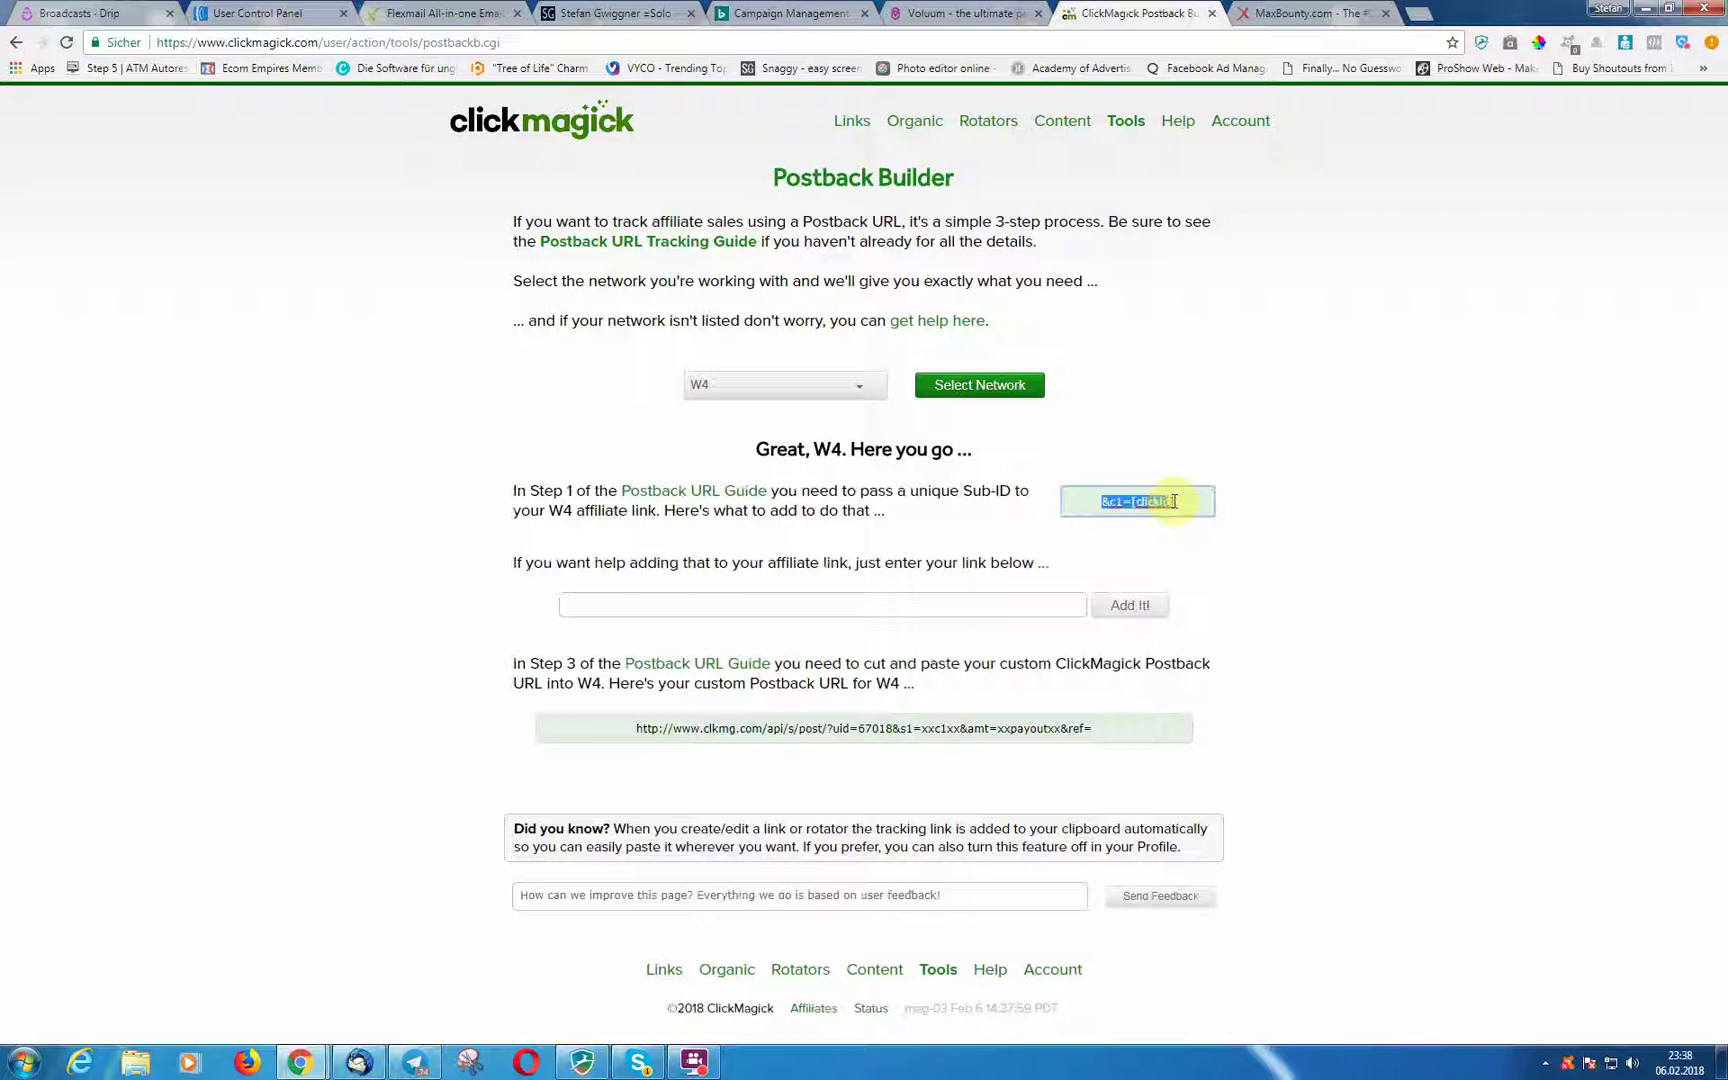
Step: Generate the postback details for the A4D network and highlight its sub-ID parameter
left_click(866, 386)
left_click_drag(904, 497, 909, 433)
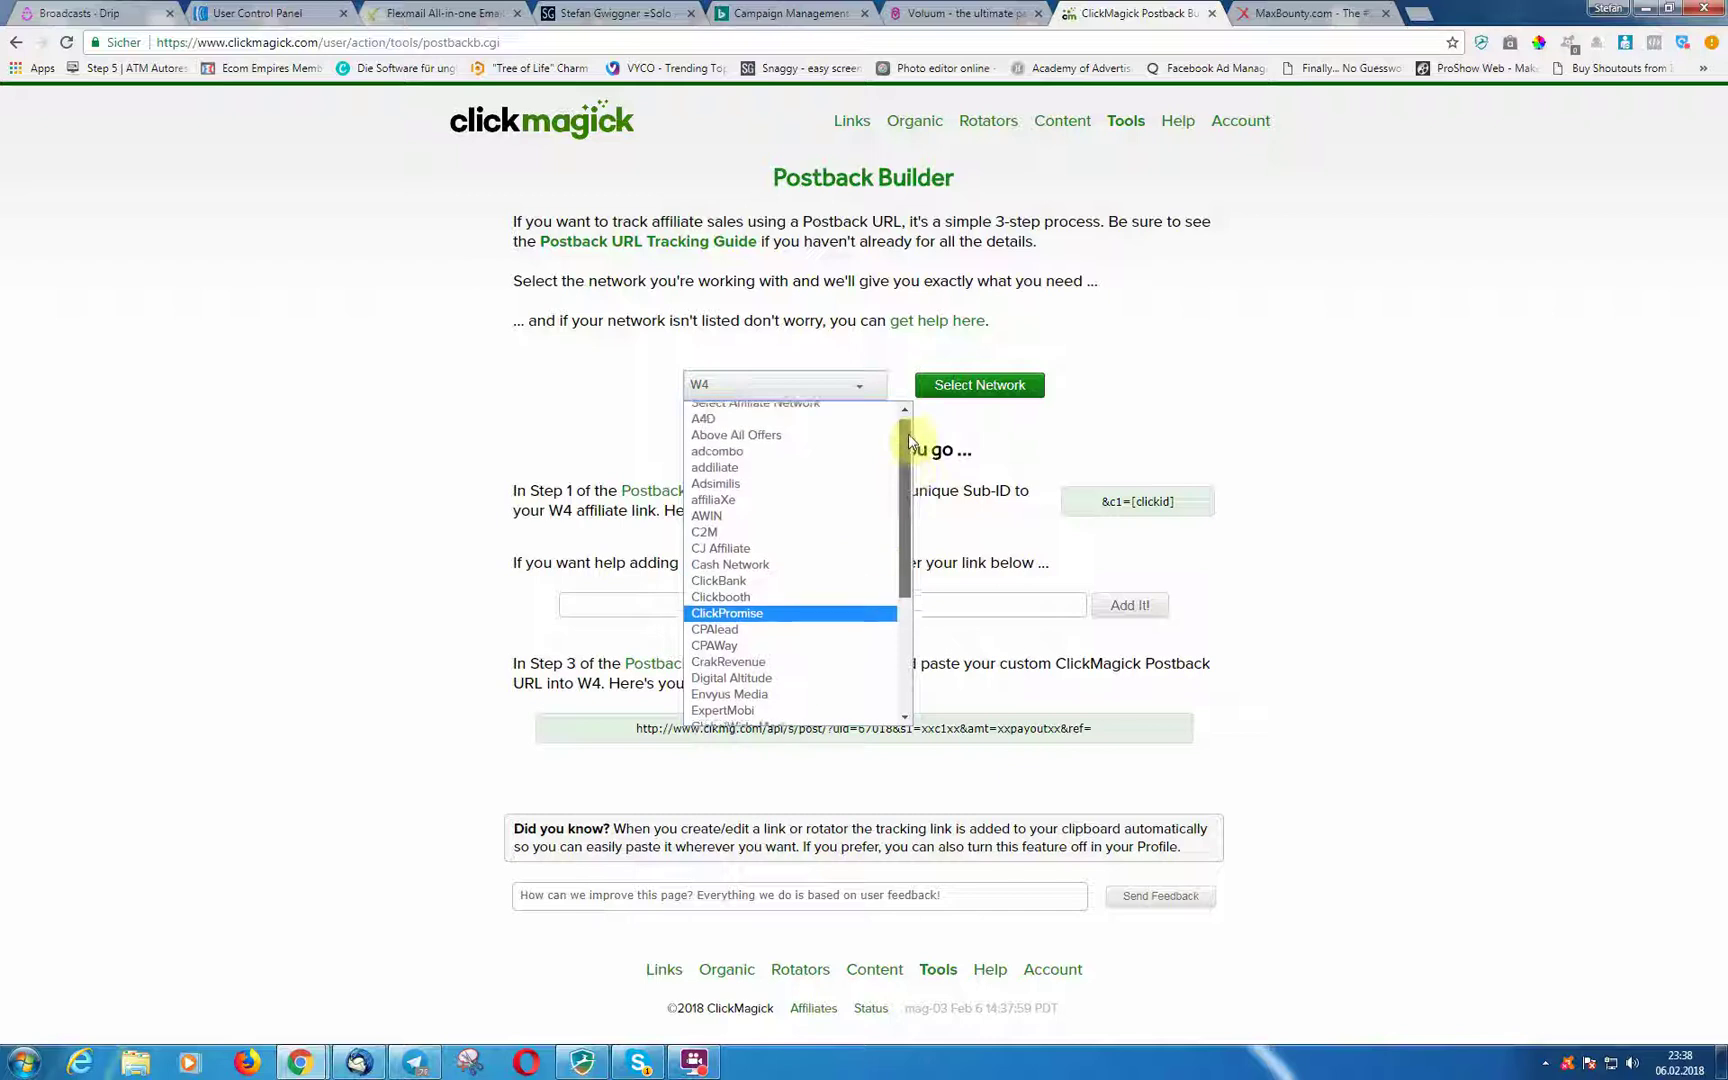
left_click(763, 418)
left_click(962, 390)
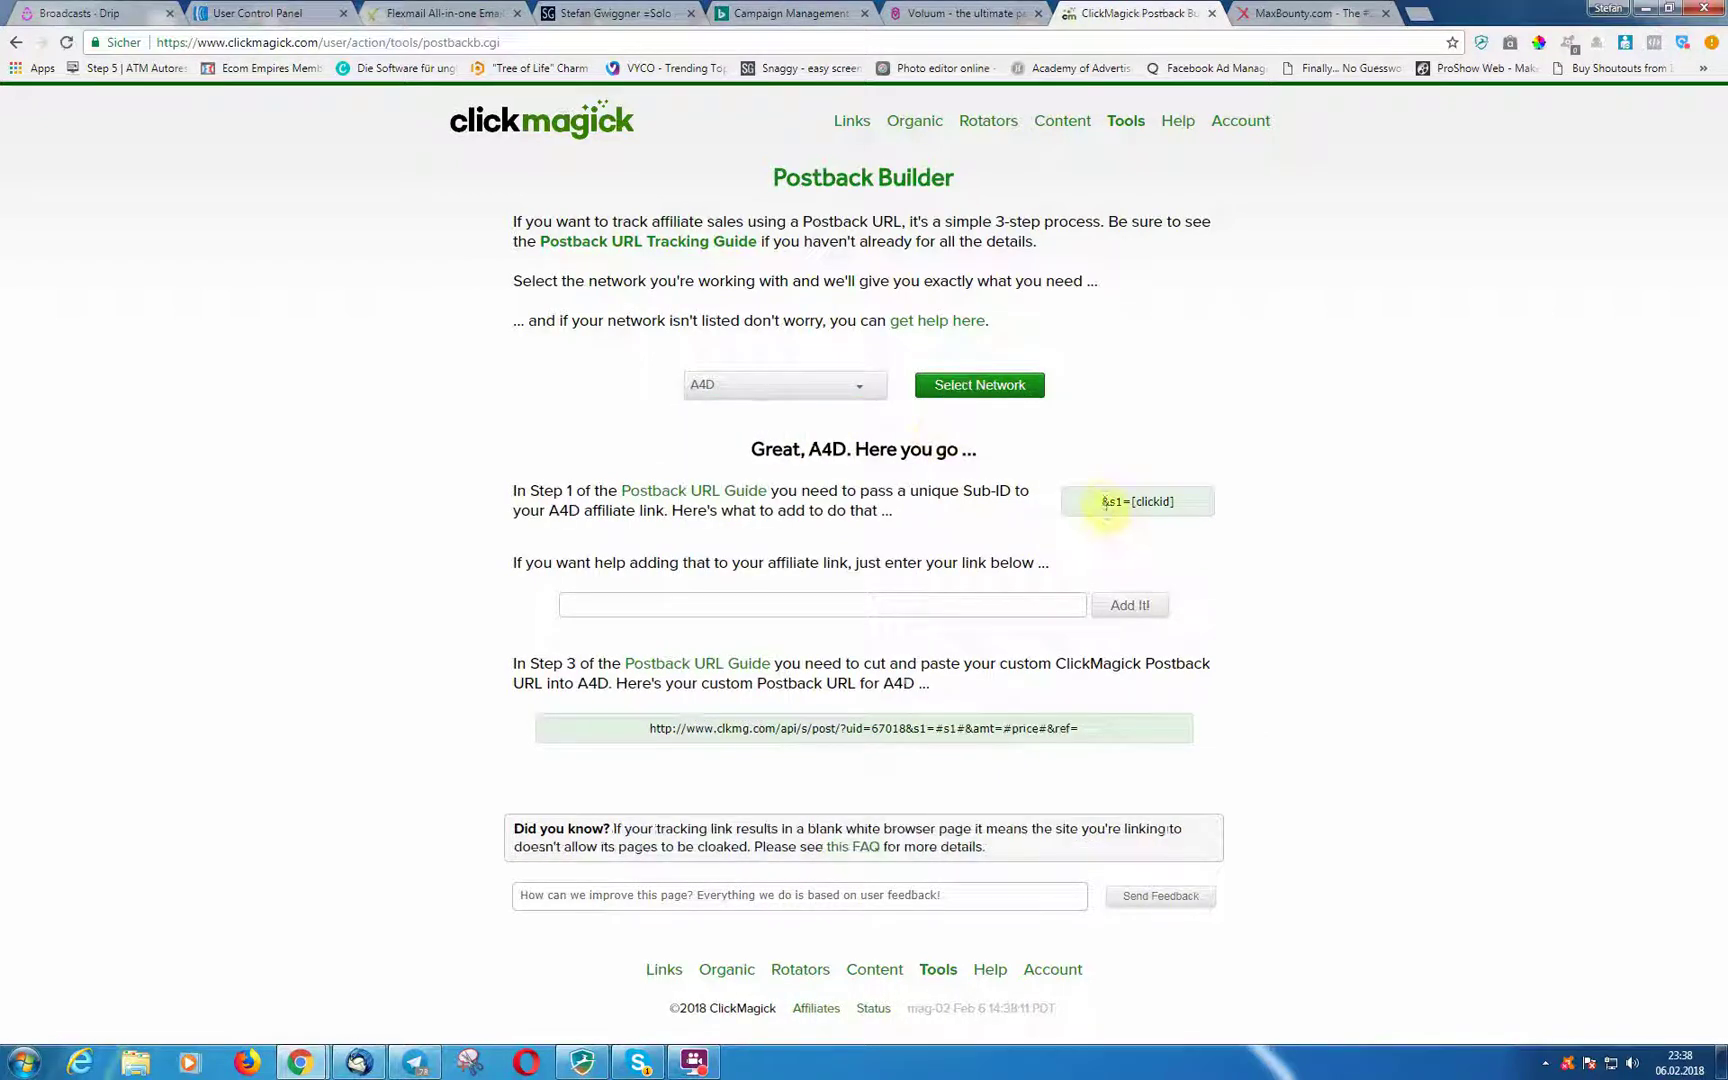
mouse_move(1105, 502)
left_mouse_down()
mouse_move(1180, 502)
mouse_move(1107, 502)
mouse_move(1178, 503)
mouse_move(1135, 504)
left_mouse_up()
left_click(1120, 505)
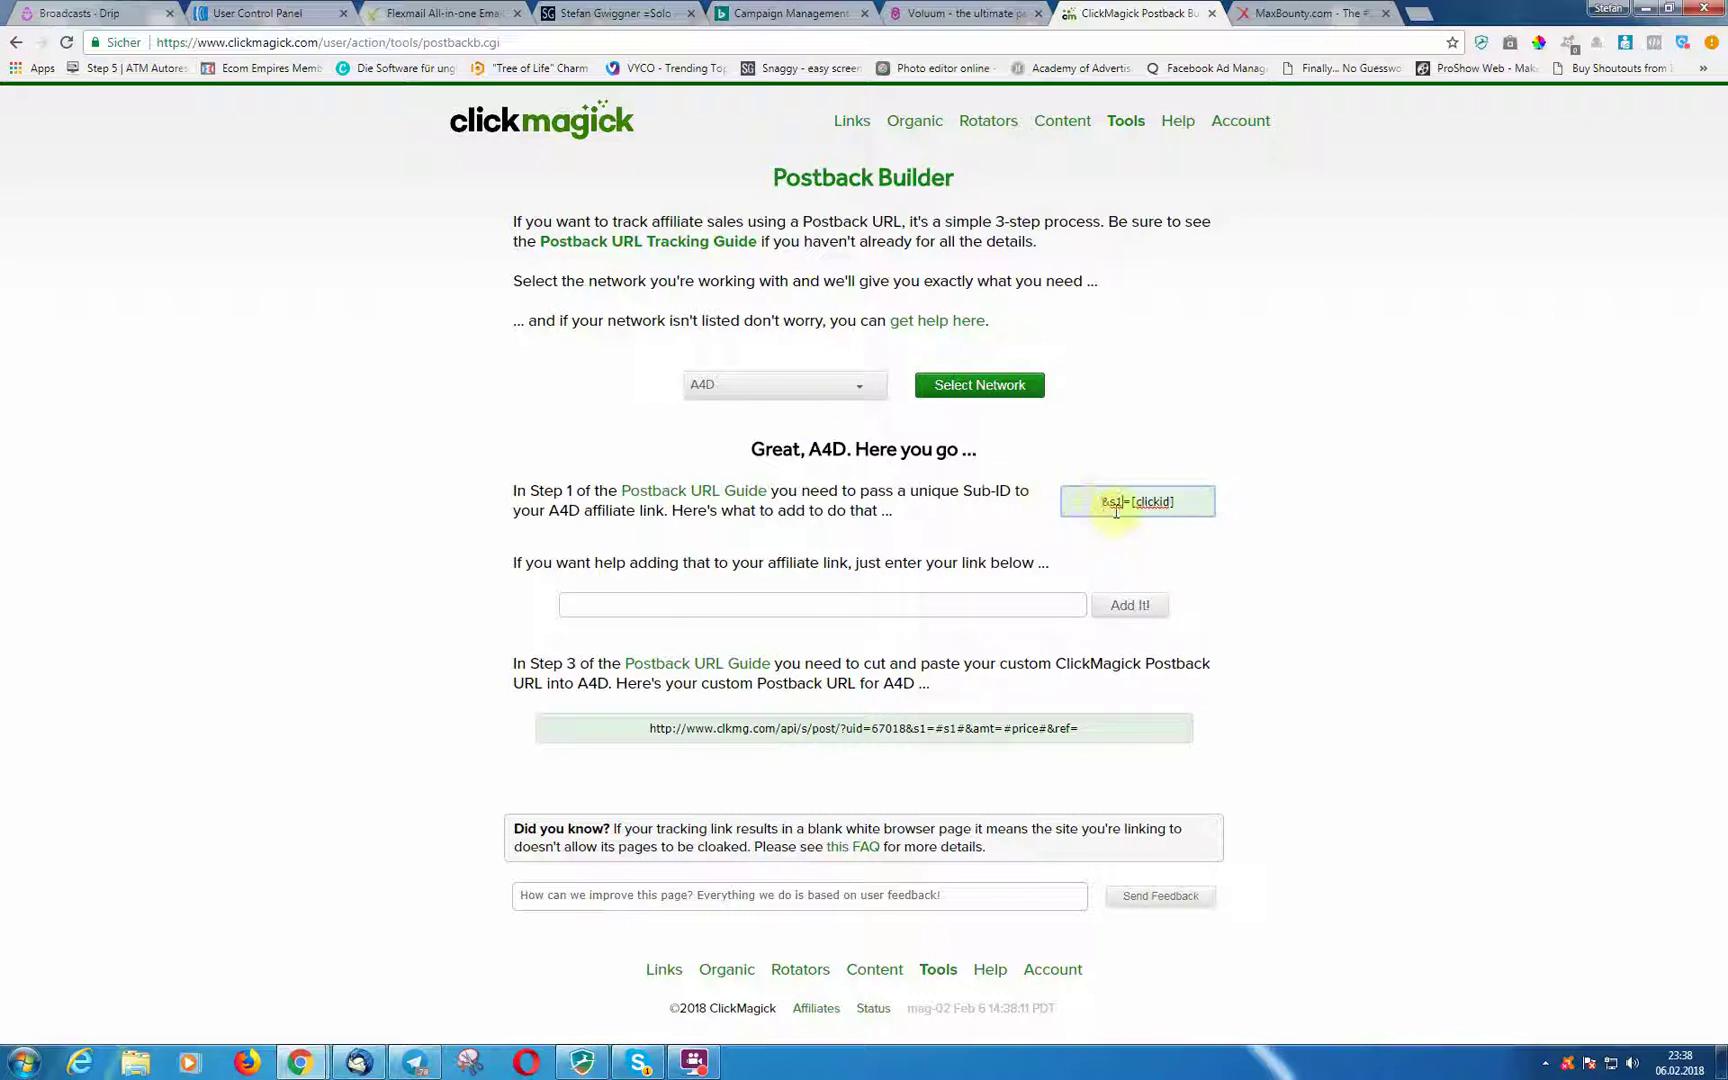
left_click_drag(1105, 501, 1176, 504)
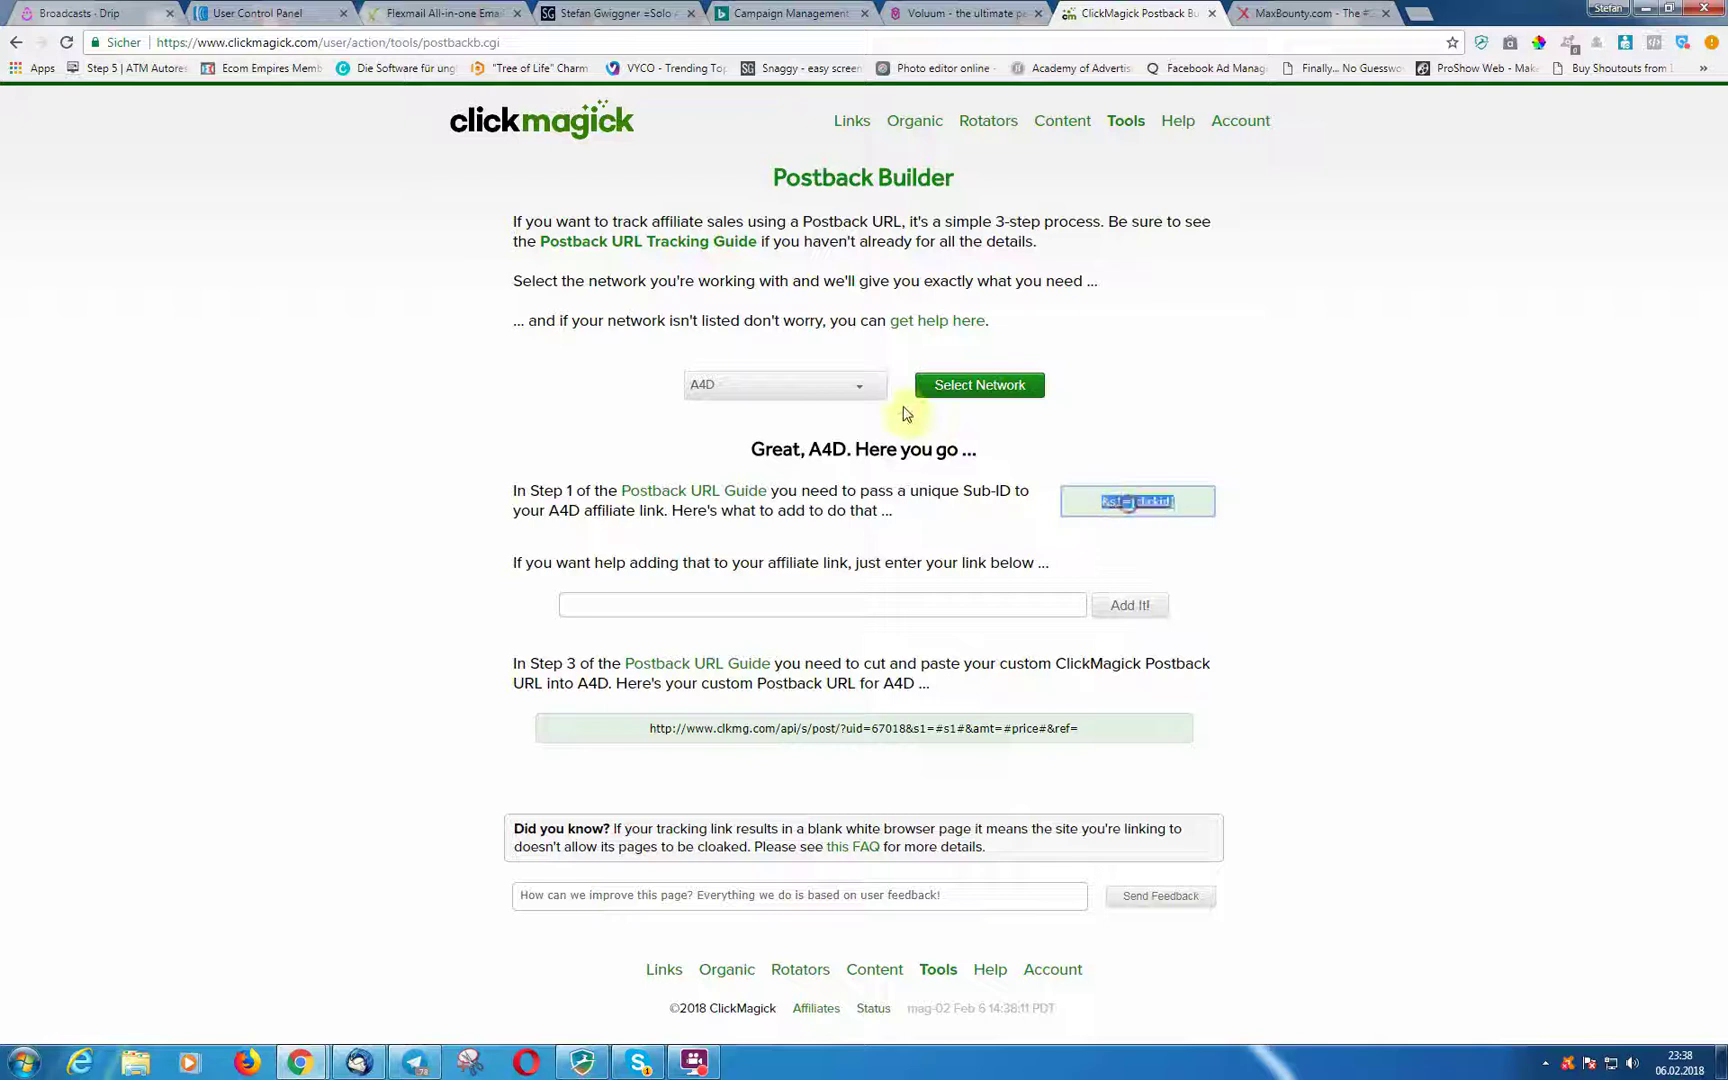
Step: Generate the postback details for Cash Network and highlight its sub-ID parameter
left_click(853, 396)
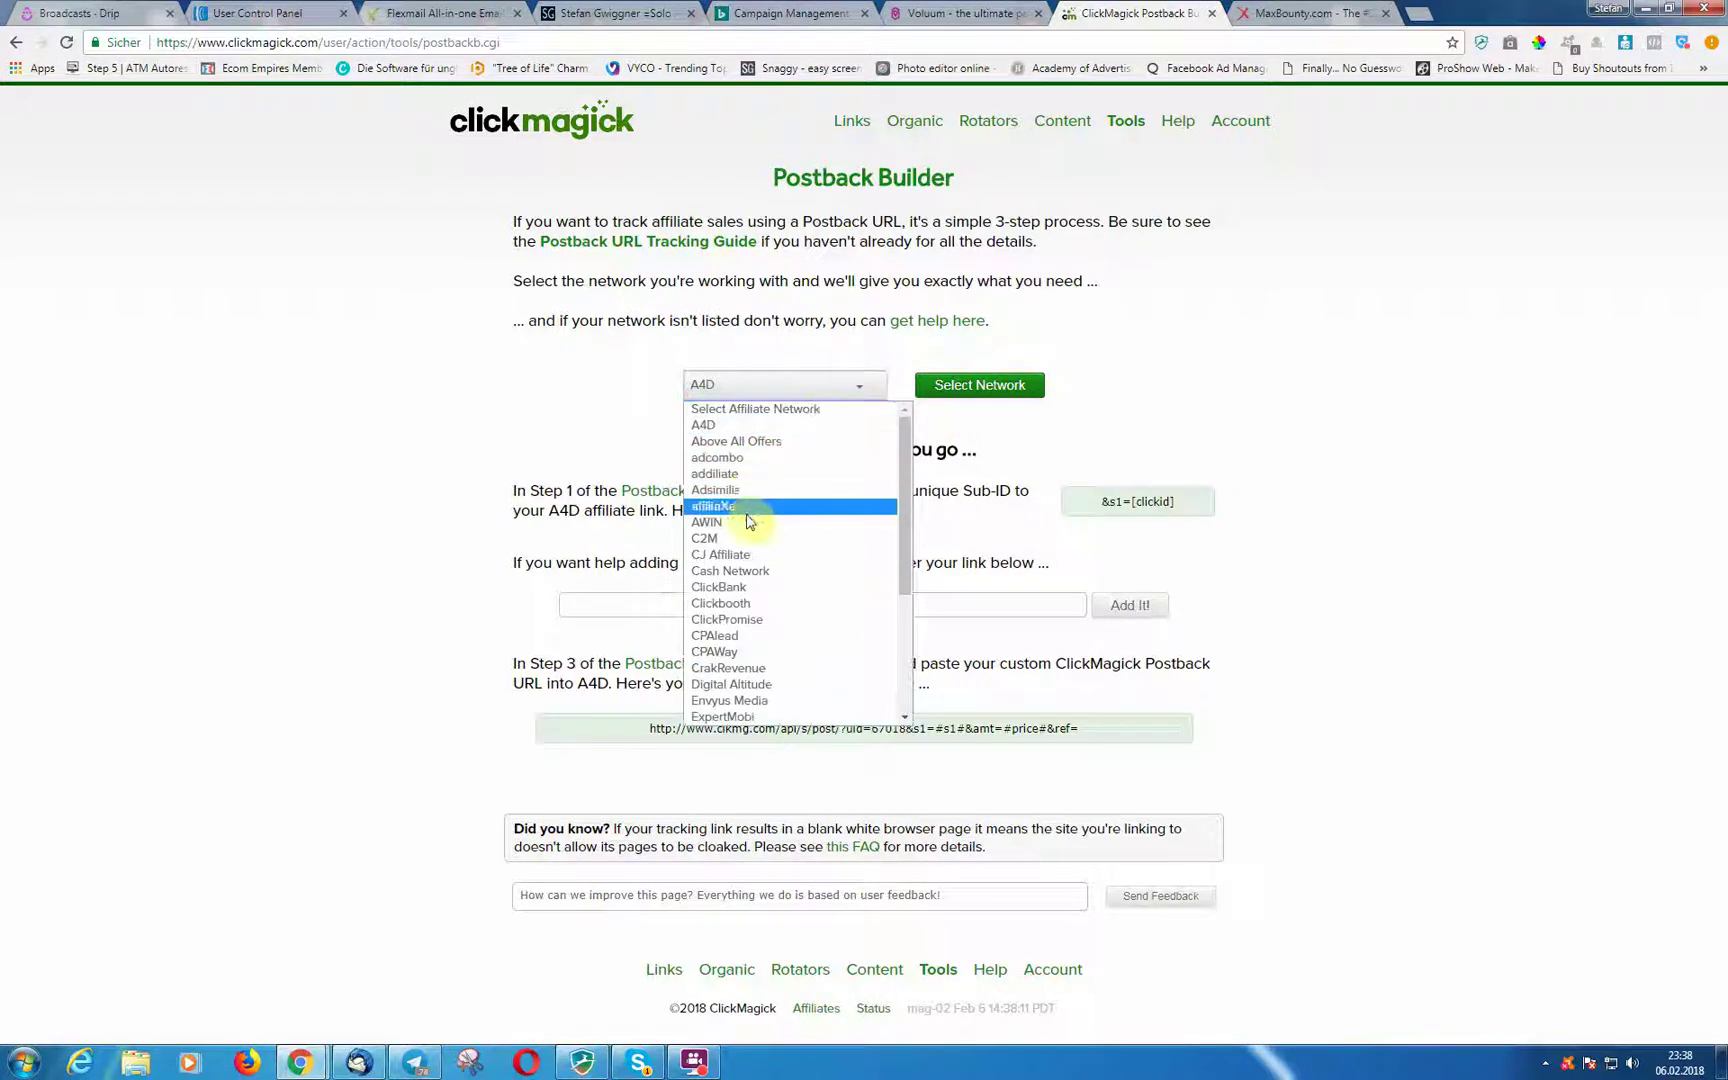
left_click_drag(900, 459, 899, 494)
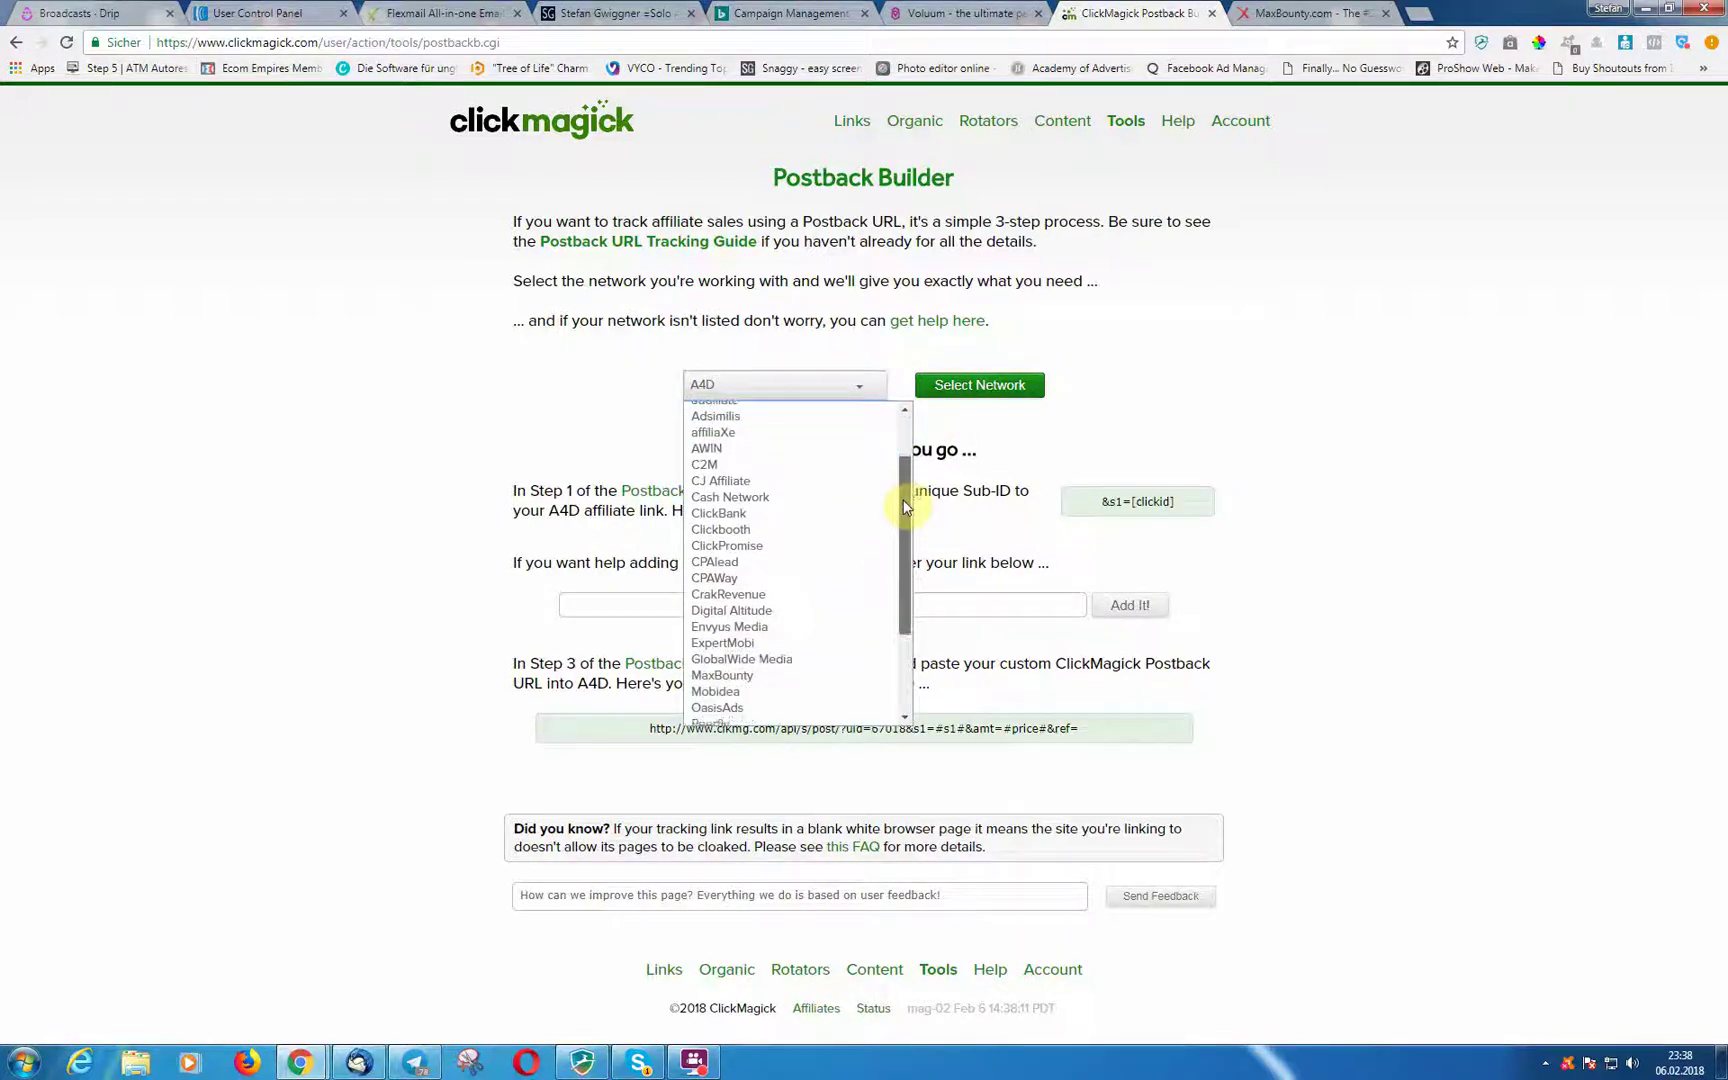
left_click(812, 497)
left_click(976, 388)
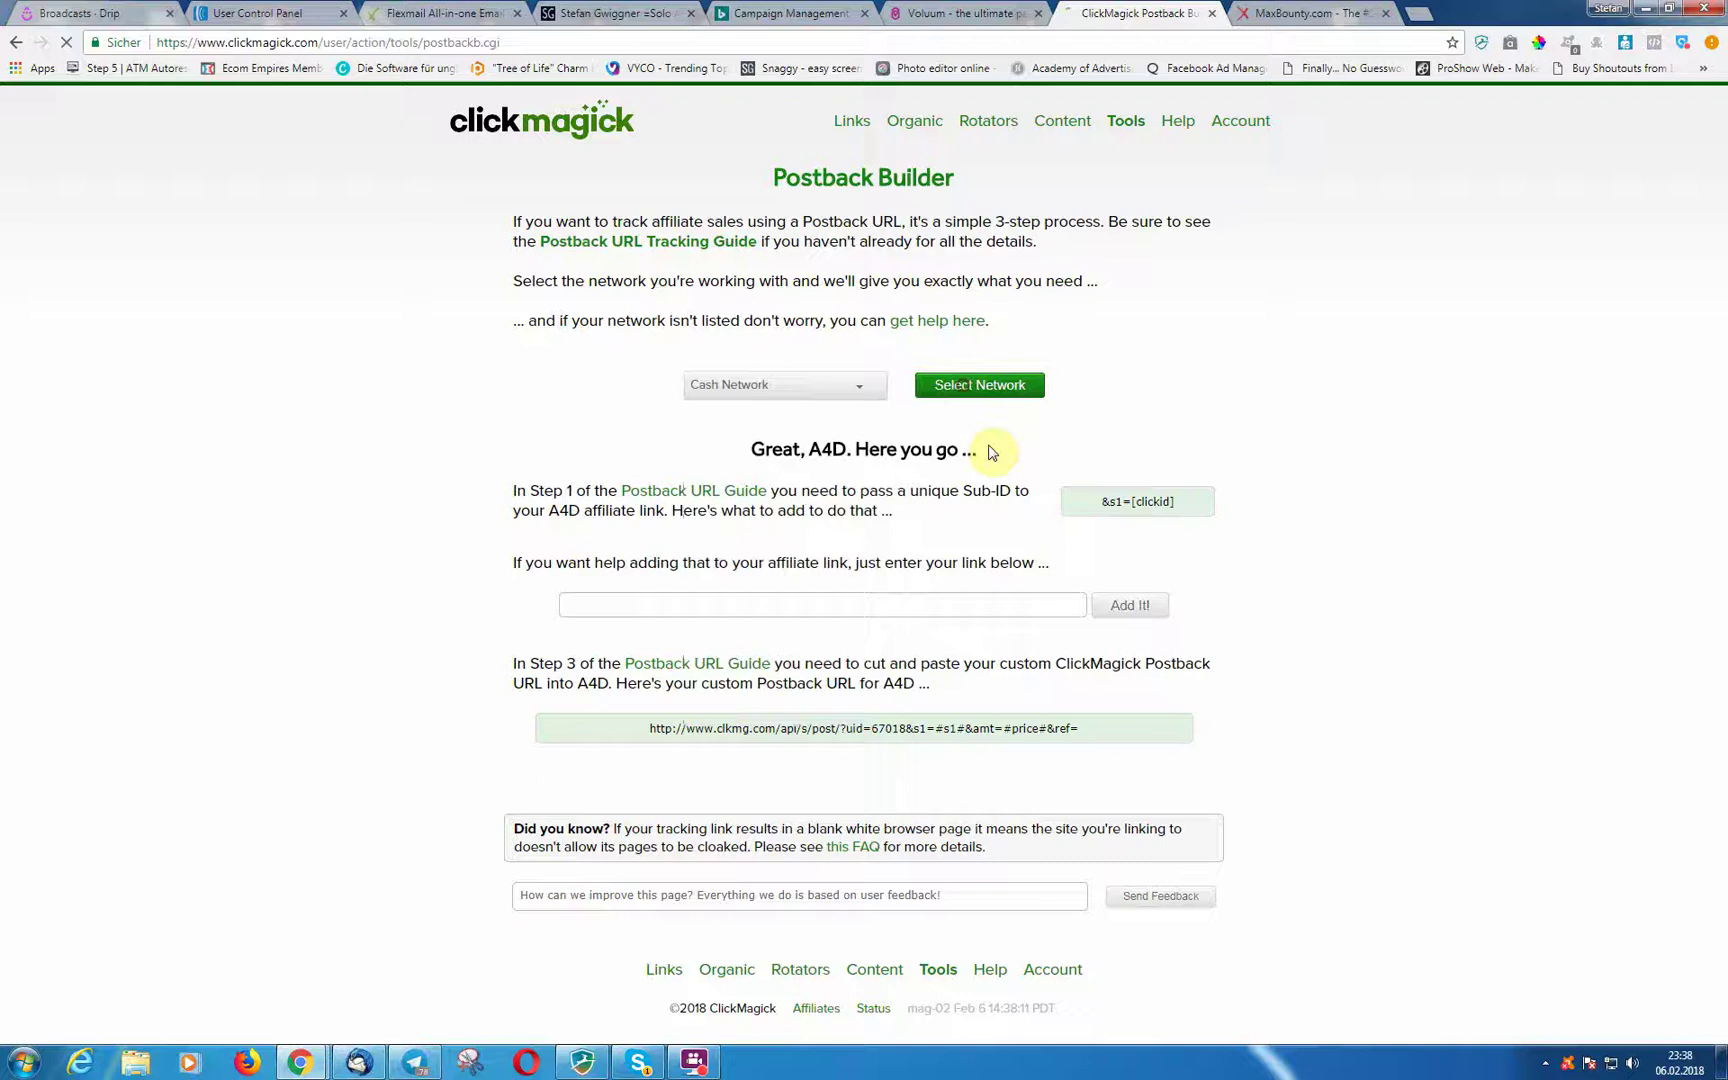
left_click(1105, 502)
left_click_drag(1103, 502, 1127, 505)
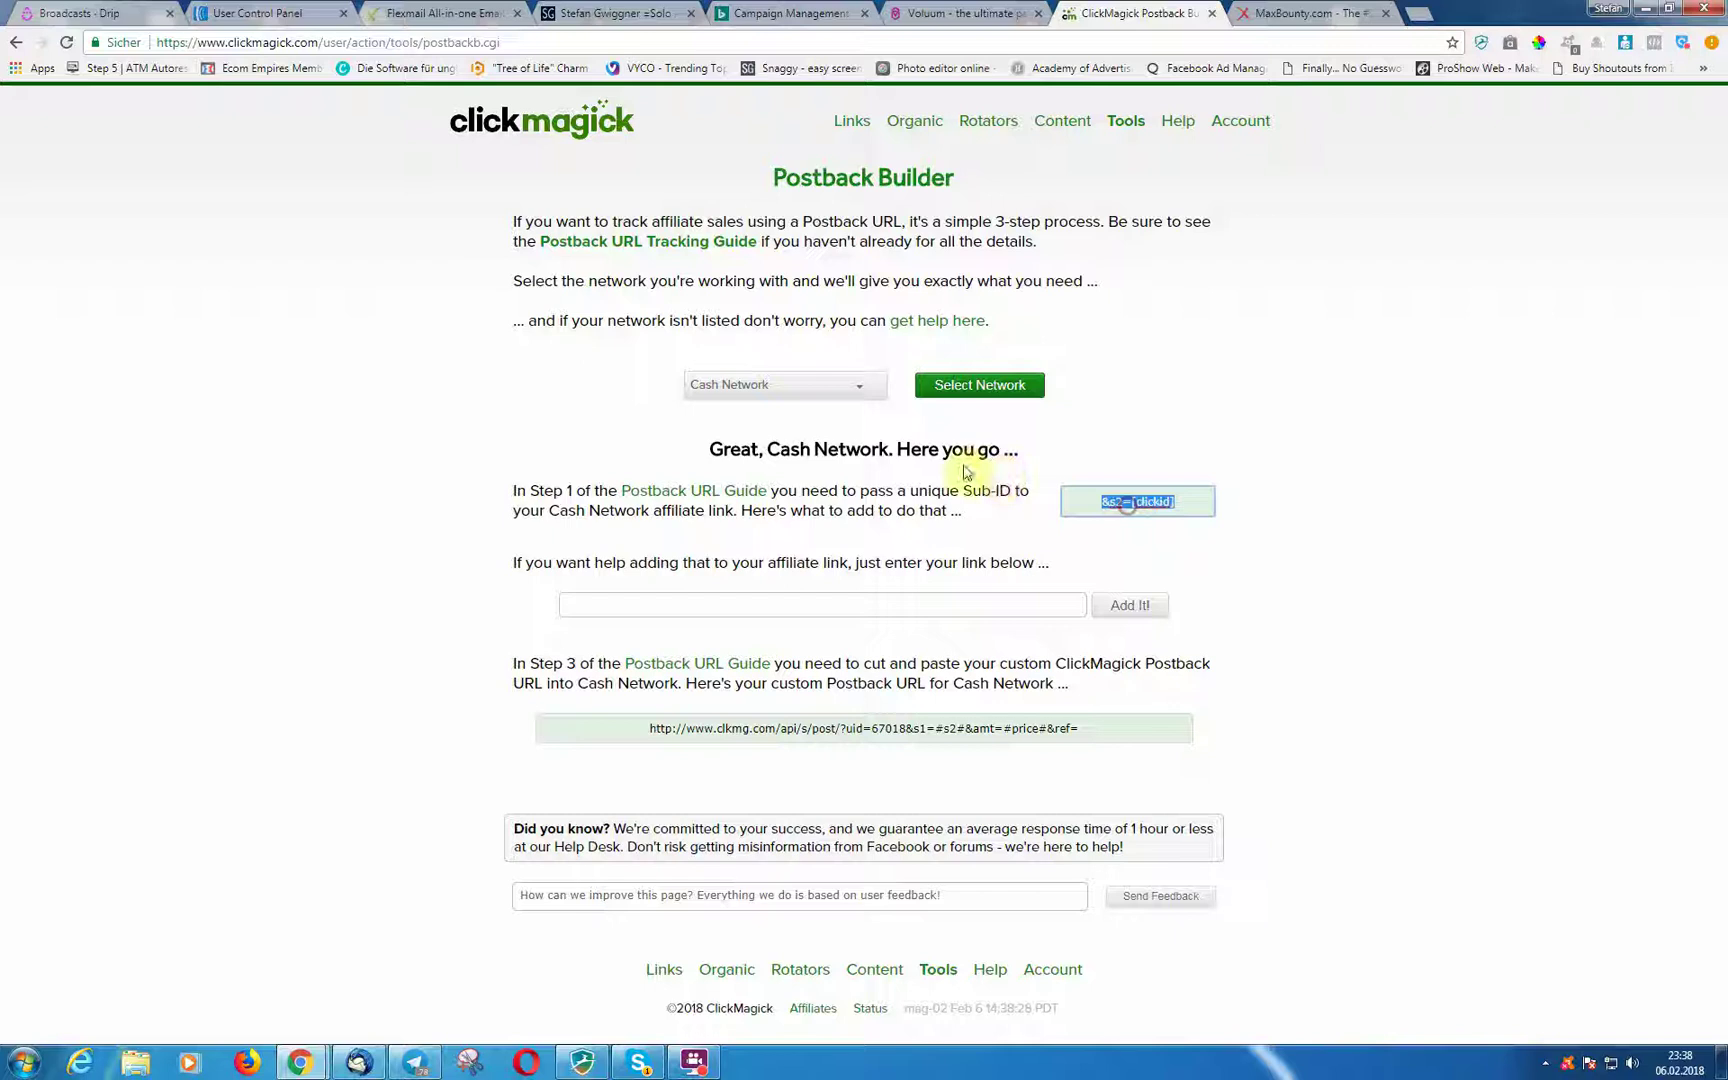
left_click(1112, 502)
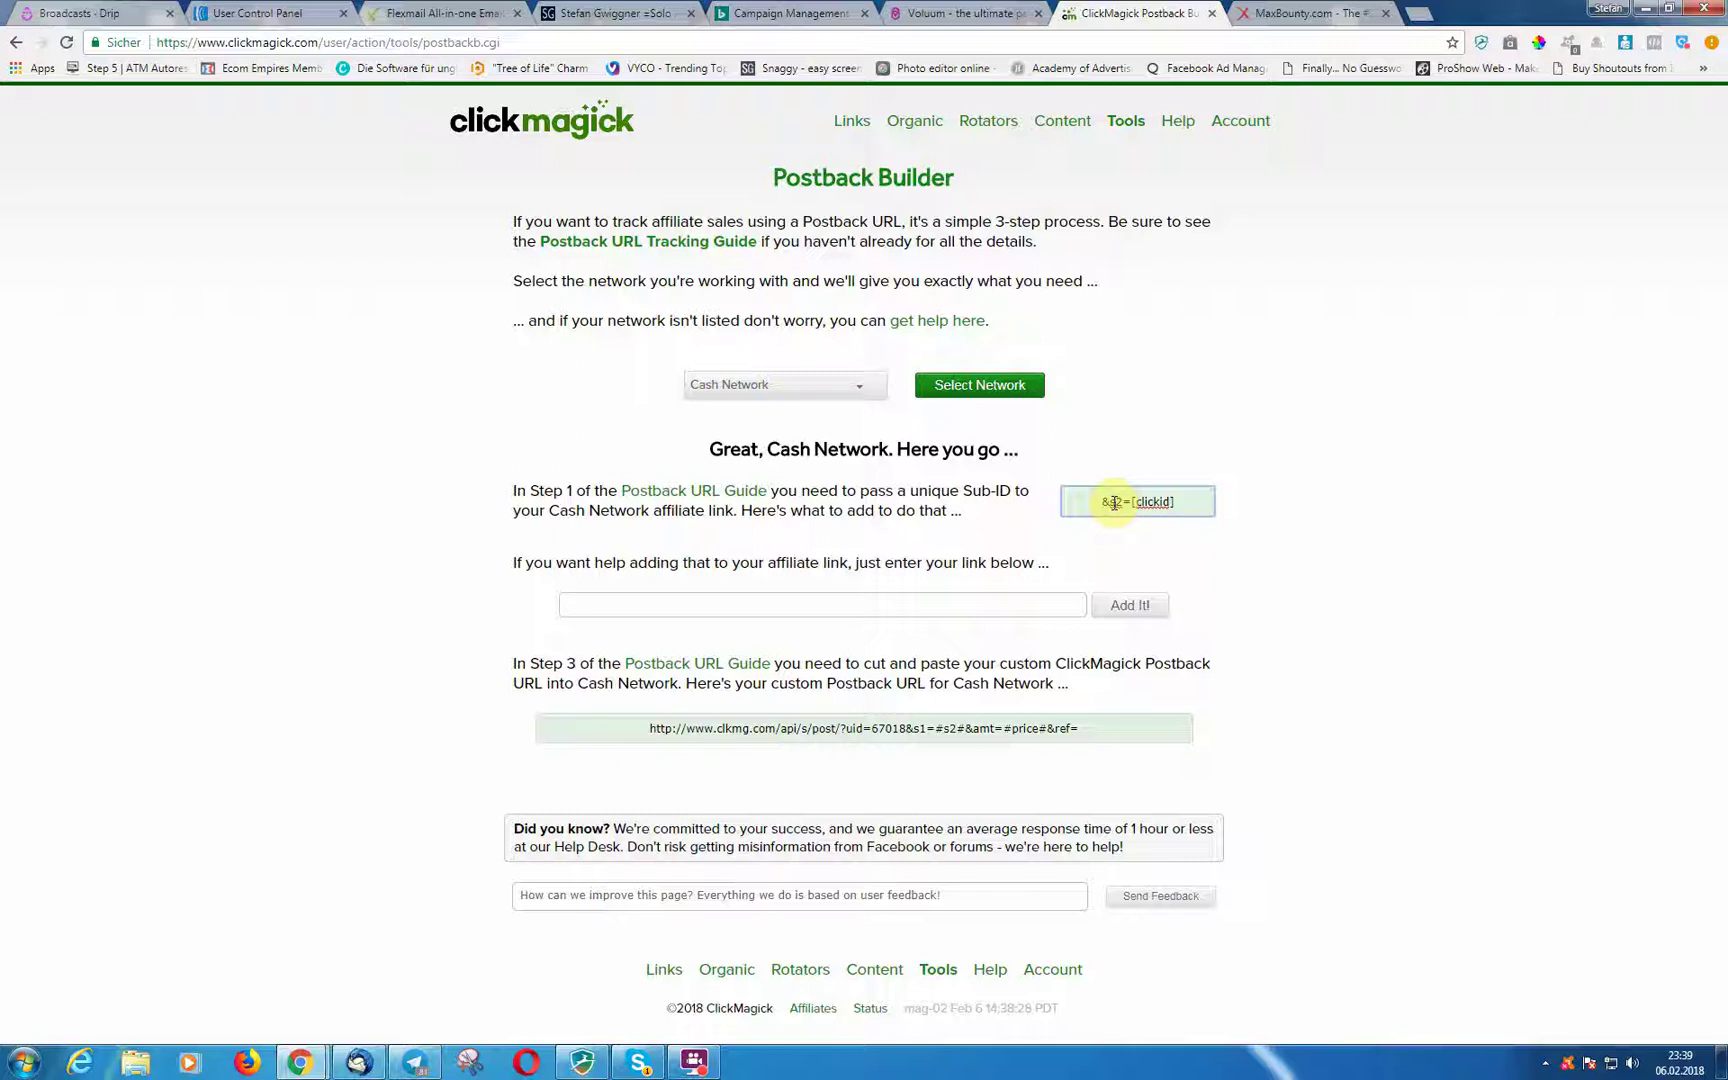
left_click(1106, 500)
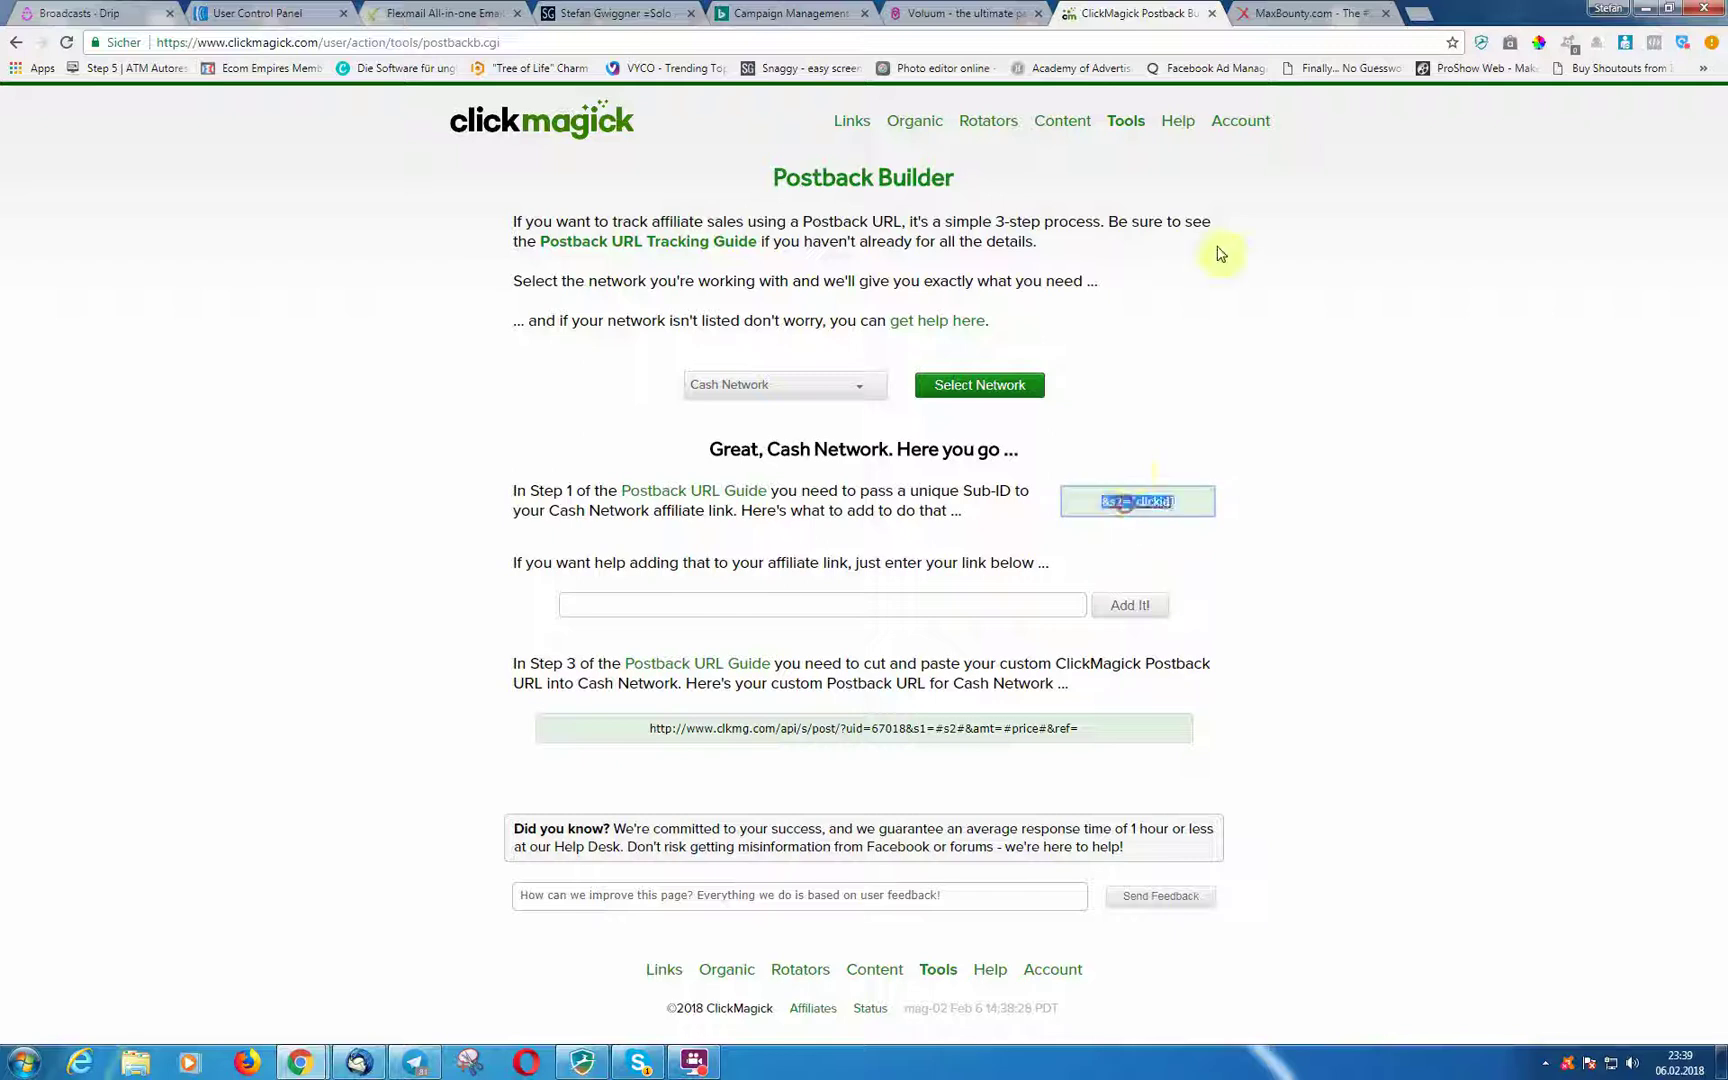
Step: Highlight Cash Network's &s2=[clickid] sub-ID parameter in ClickMagick, comparing it with the offer URL open in Voluum
left_click(1101, 504)
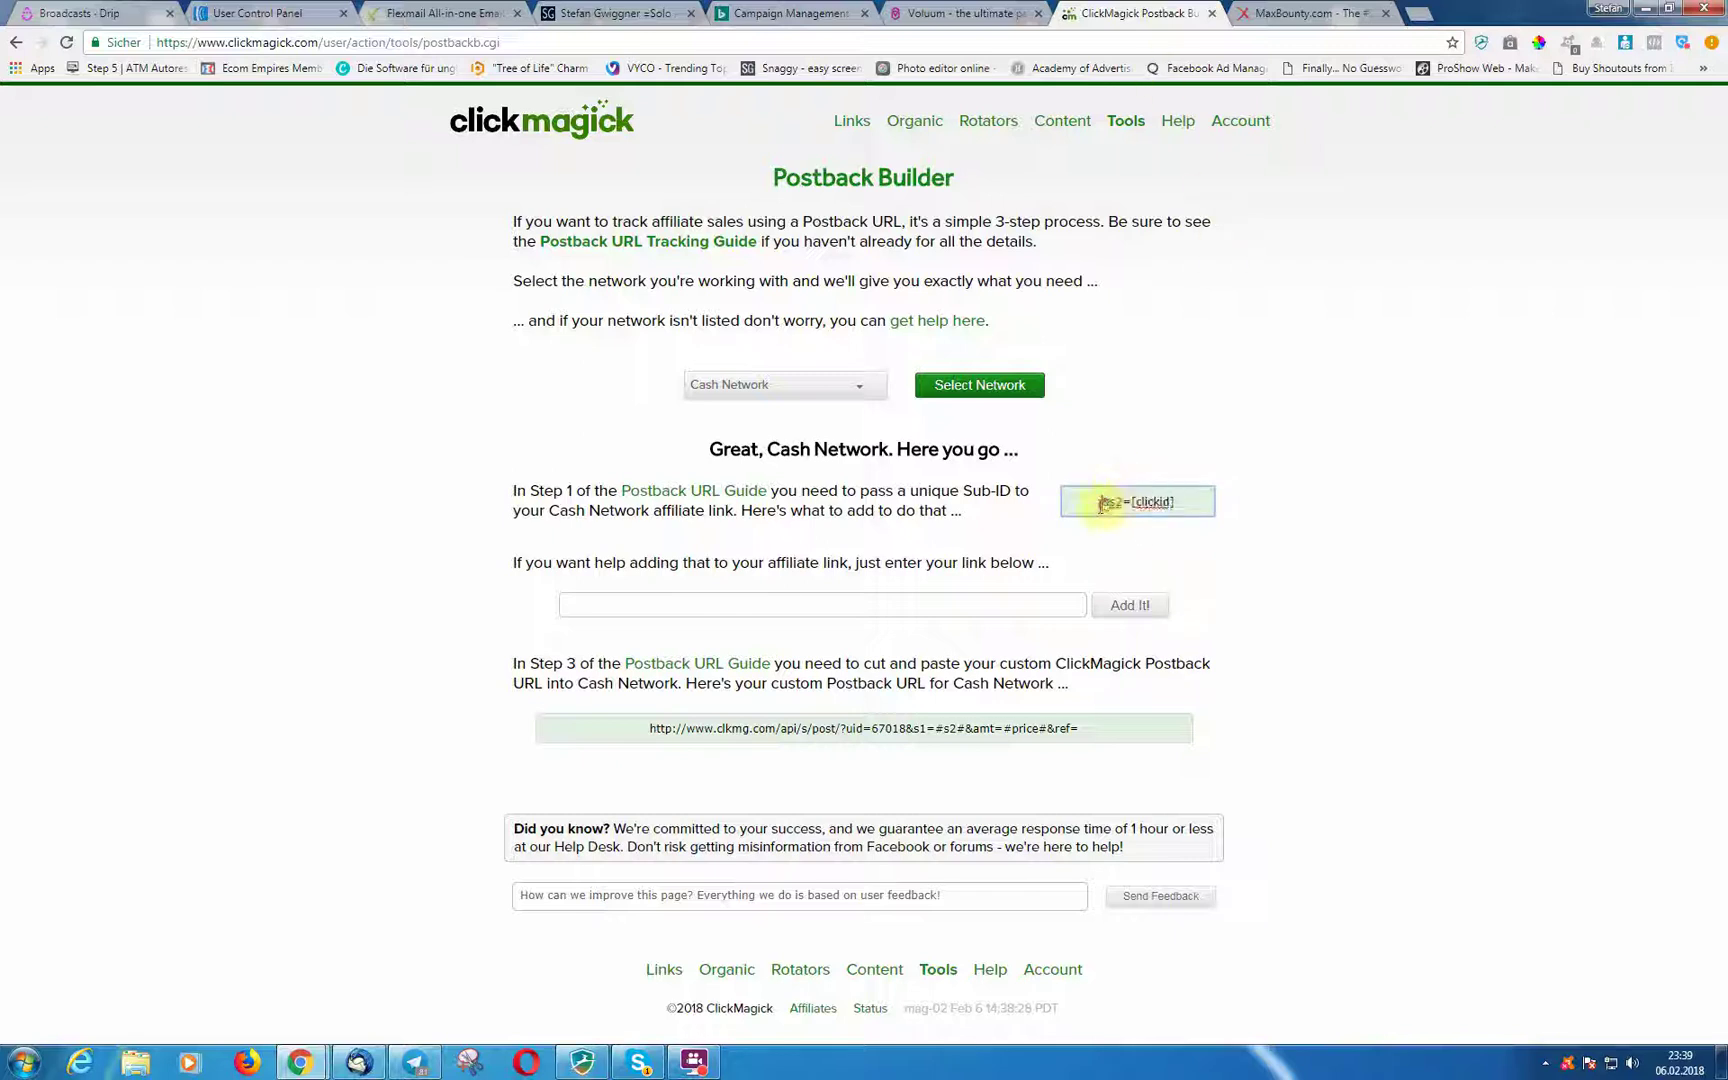
left_click_drag(1100, 500, 1176, 501)
left_click(992, 15)
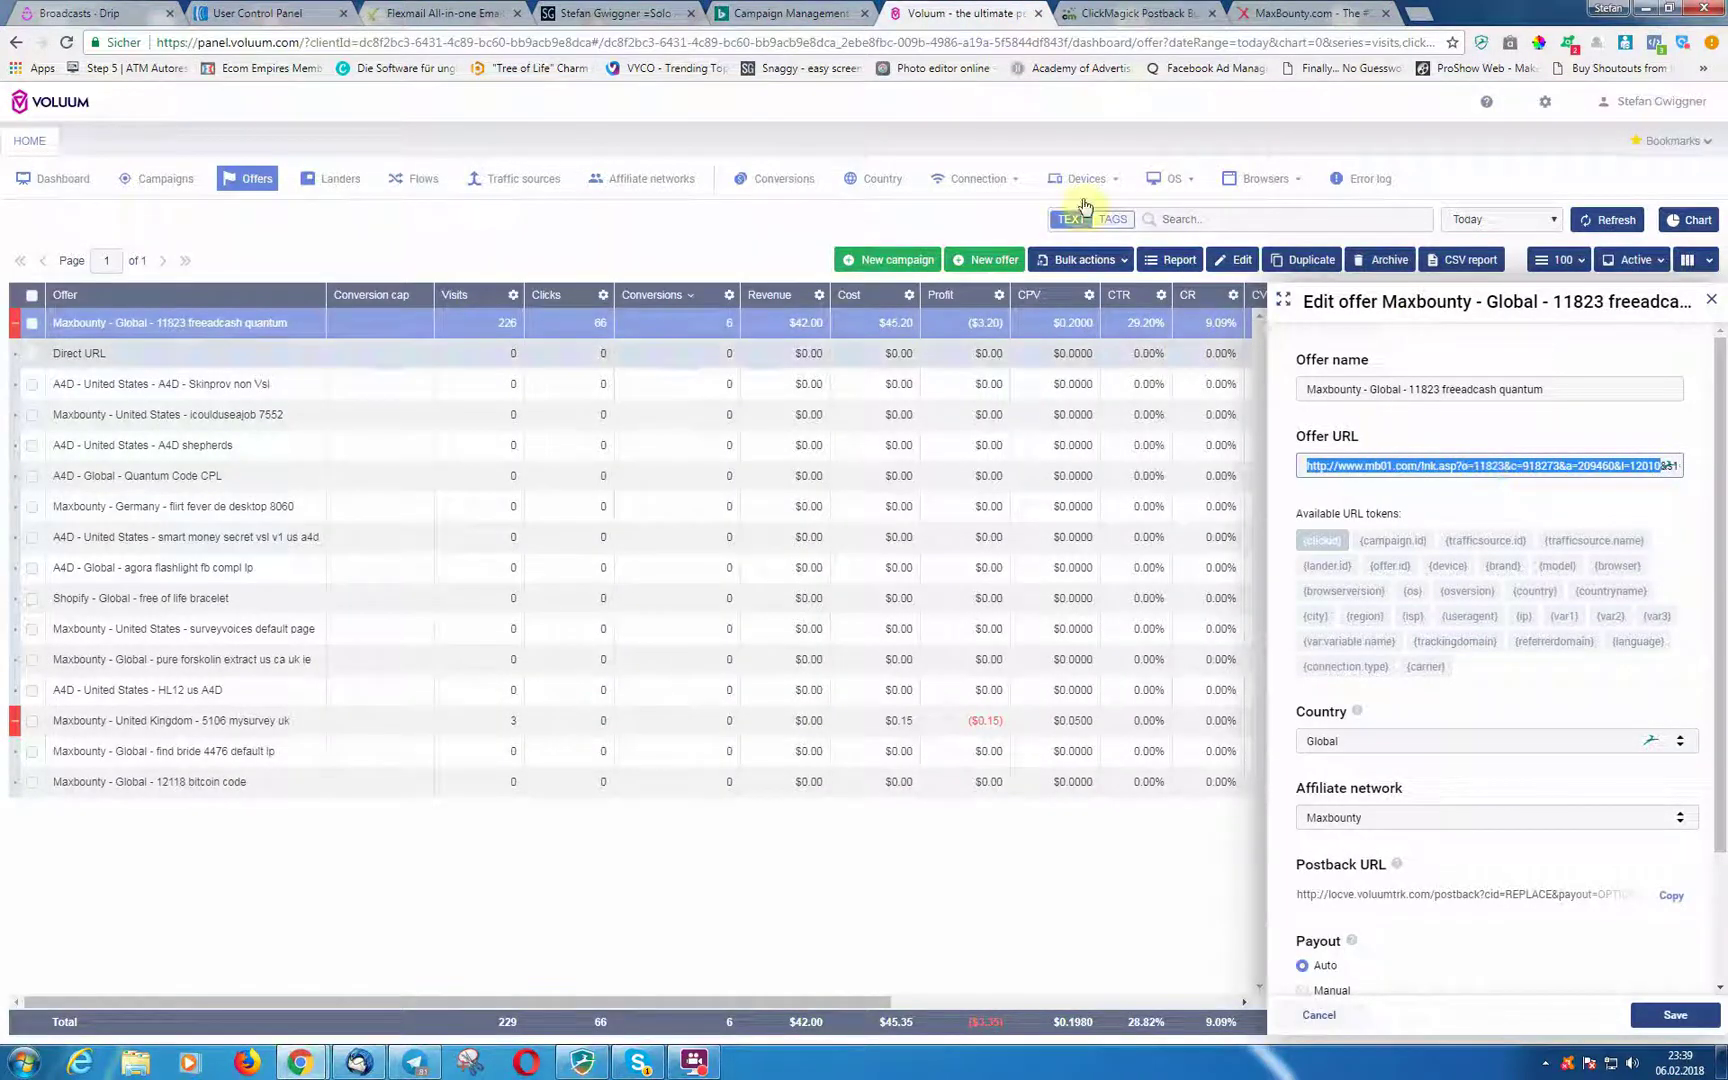
left_click(1113, 18)
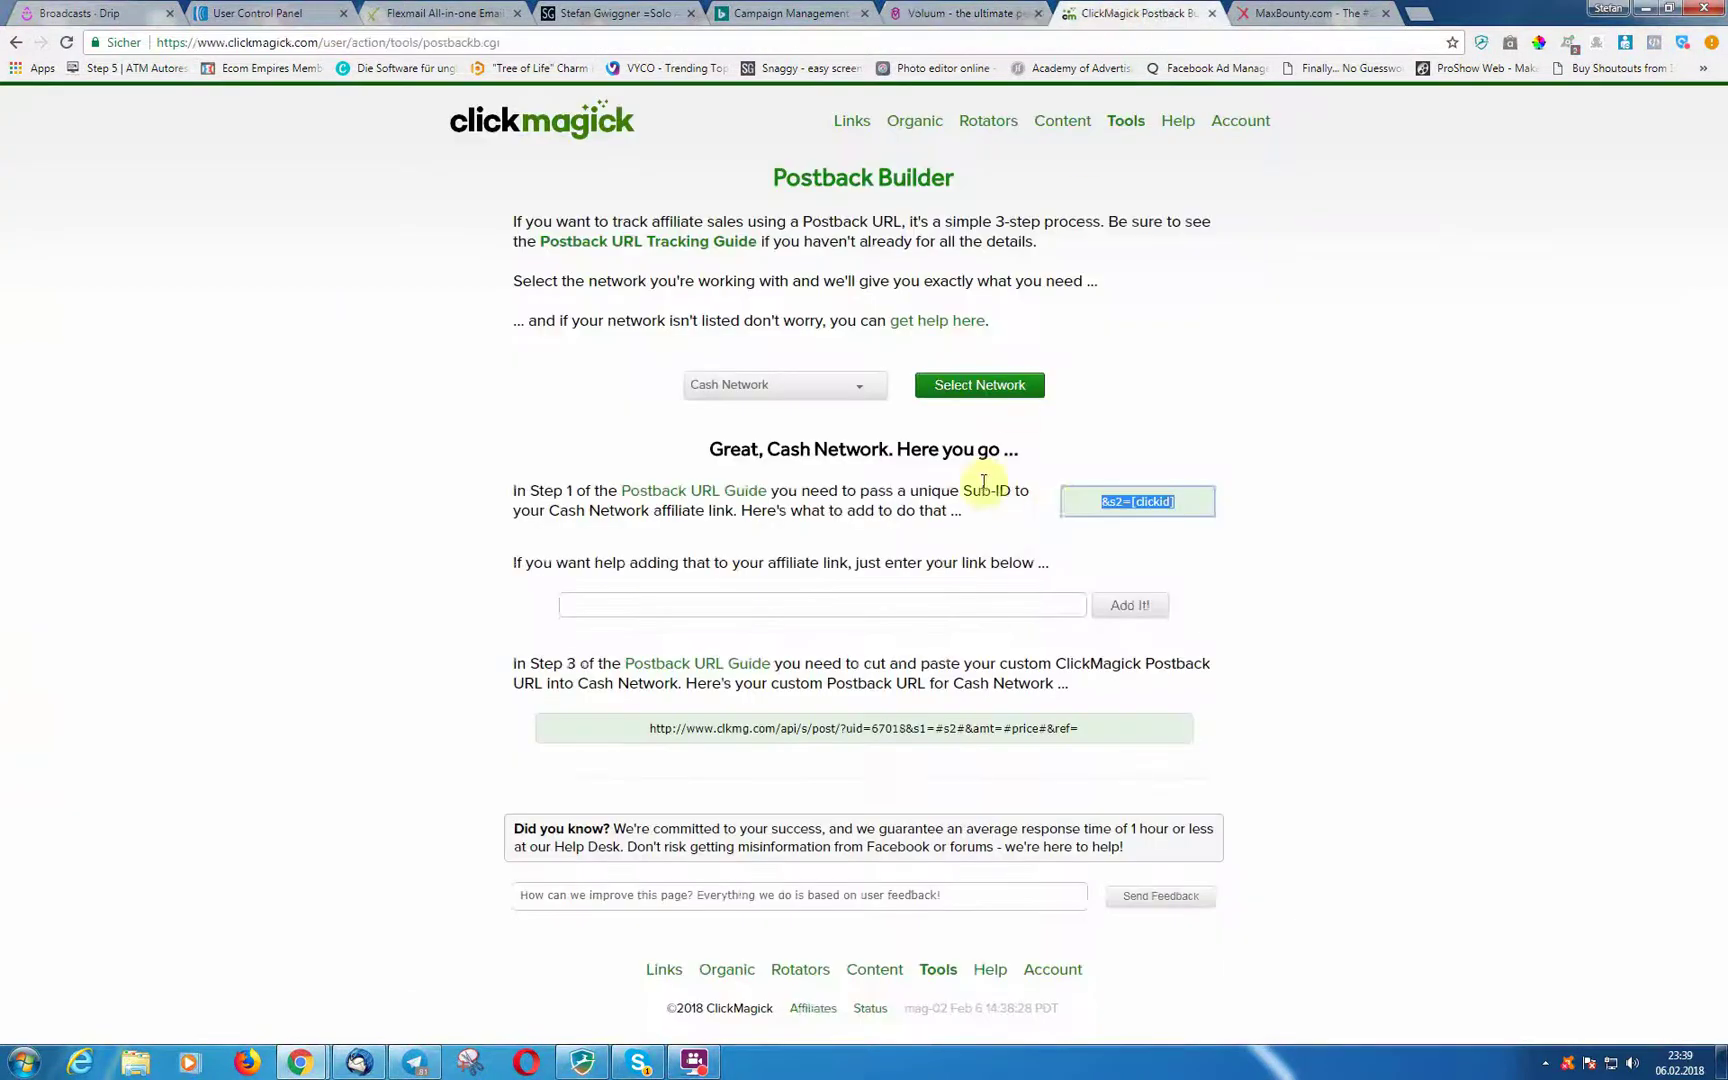
left_click_drag(1087, 499, 1127, 503)
left_click(1112, 505)
left_click(1245, 28)
Step: Switch to Voluum and highlight the click ID parameter at the end of the Maxbounty freeadcash quantum offer's URL
left_click(946, 15)
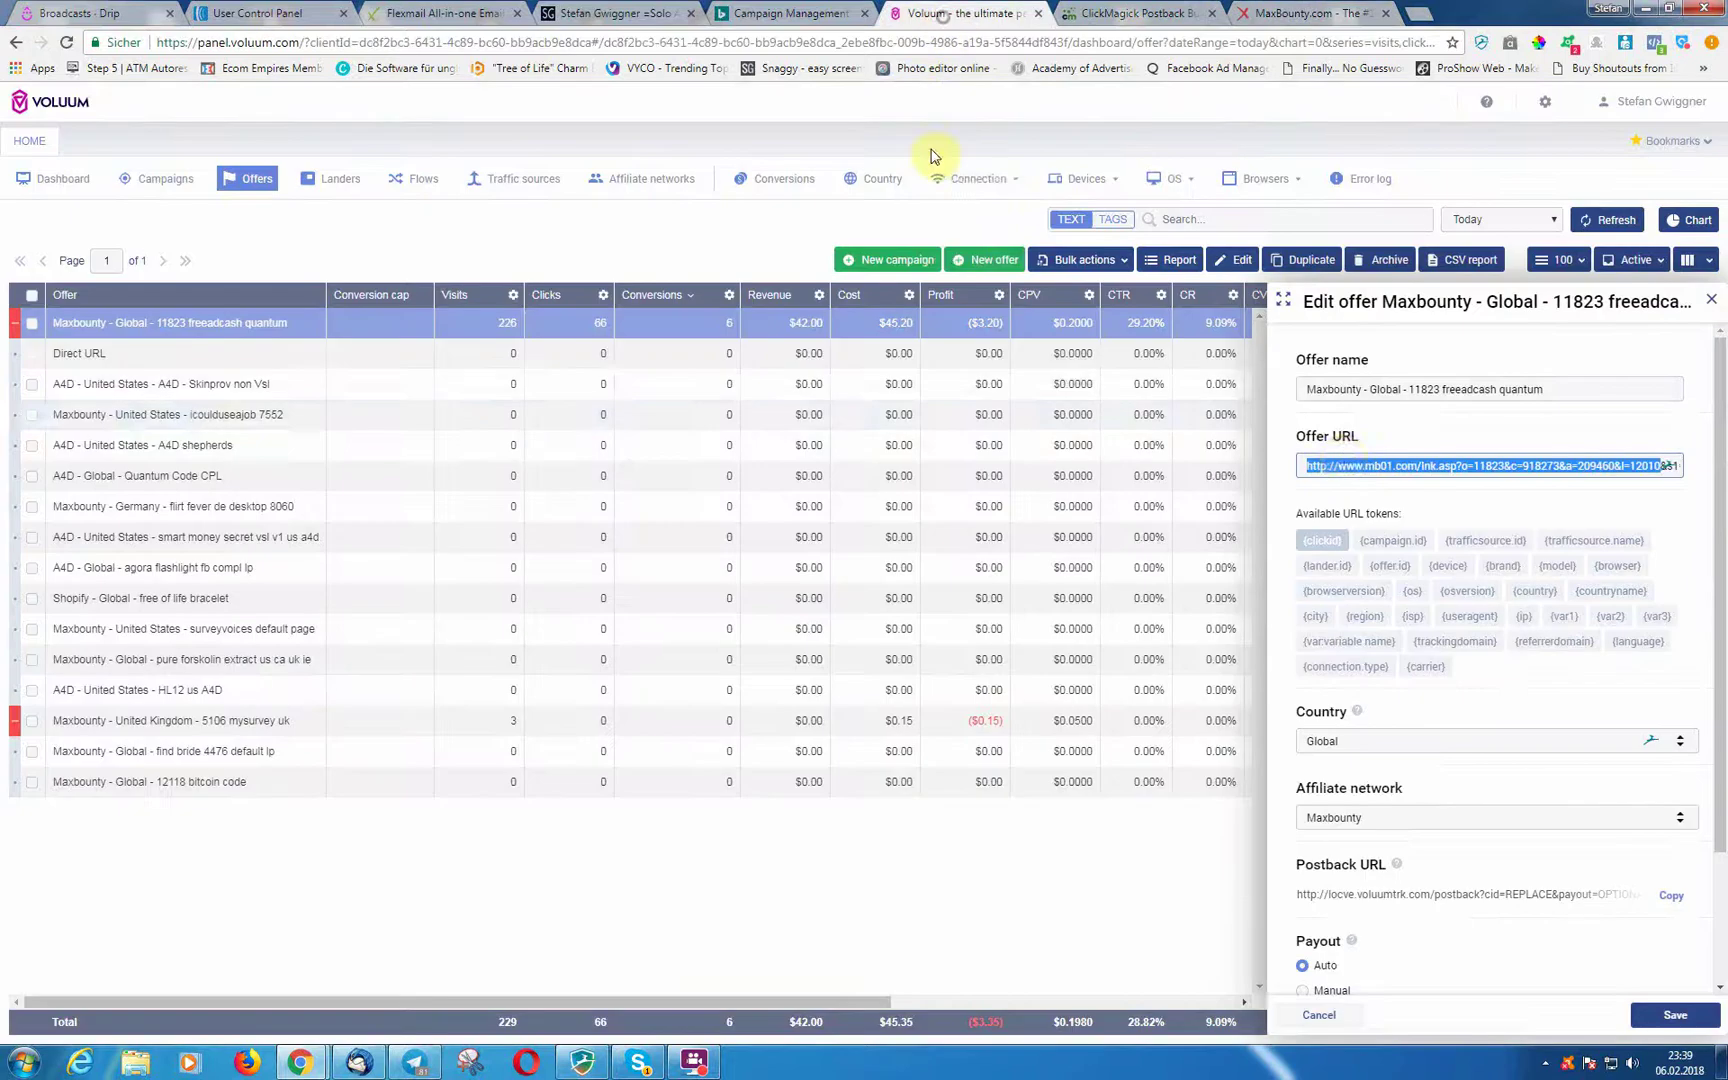
left_click_drag(1553, 466, 1710, 470)
left_click(1608, 467)
key("shift+Left")
key("shift+Left")
key("shift+Left")
key("shift+Left")
key("shift+Left")
key("shift+Left")
key("shift+Left")
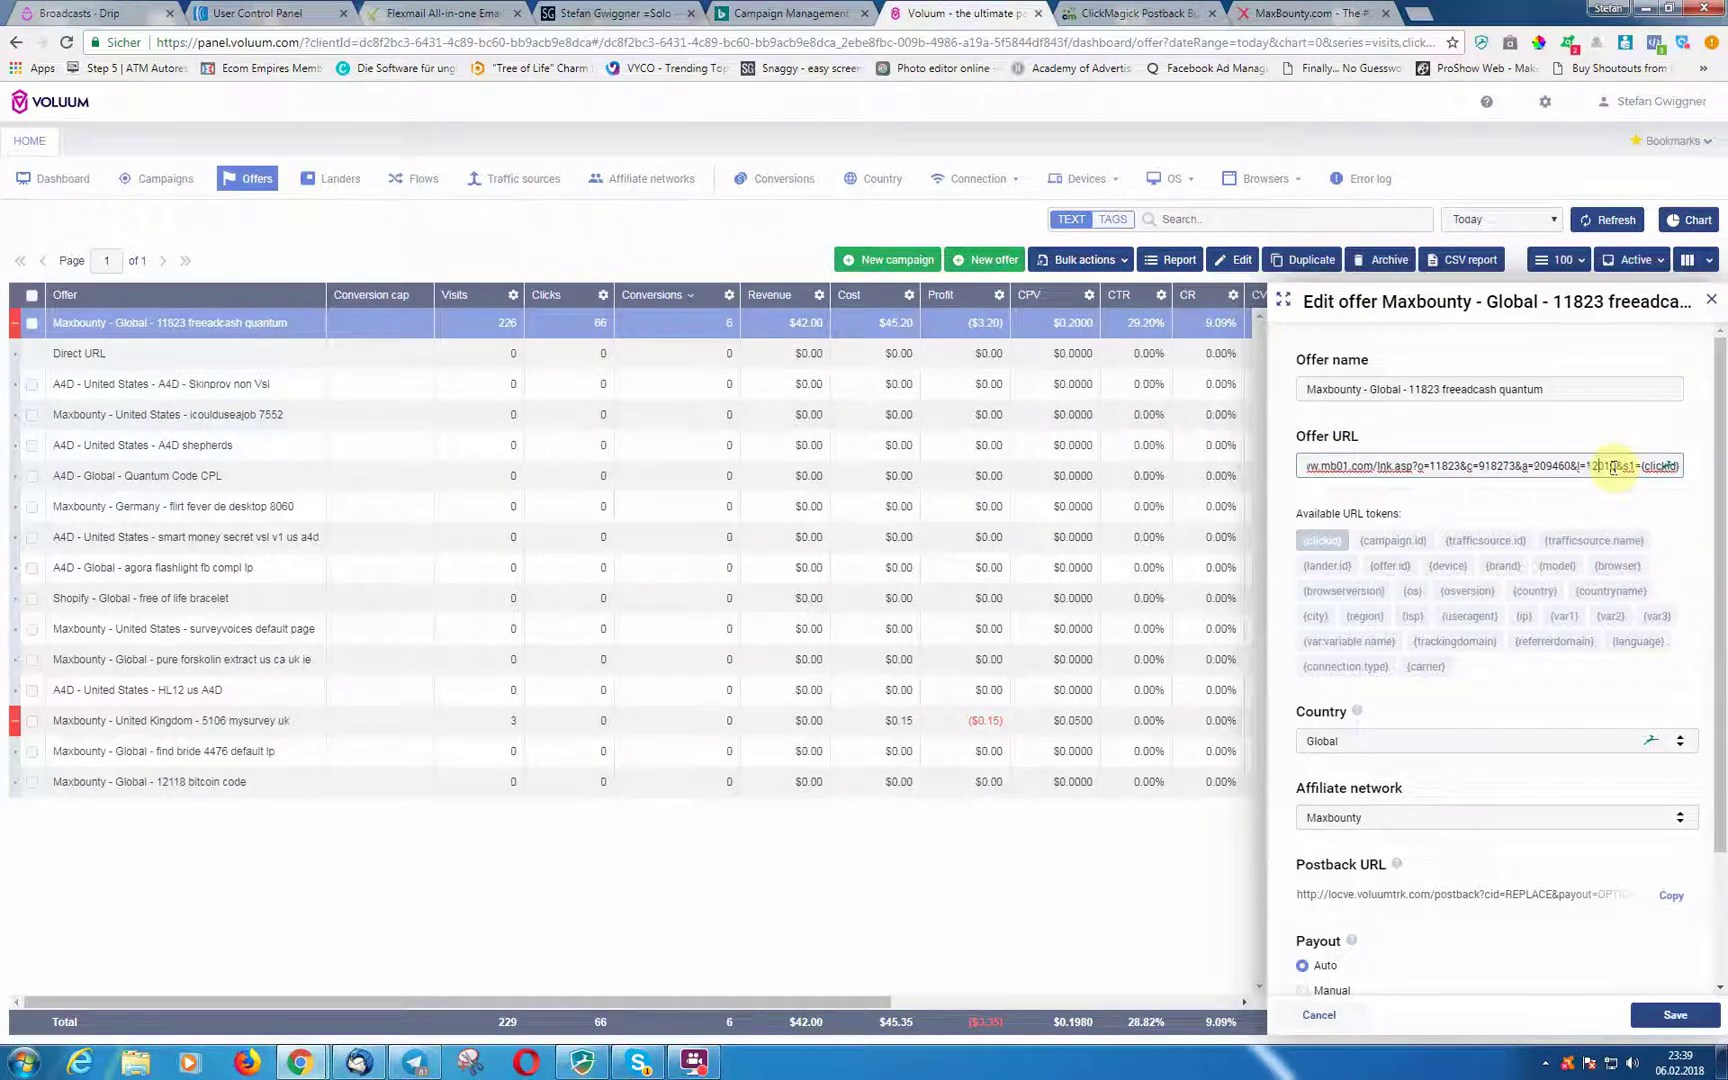
left_click(1626, 467)
left_click_drag(1645, 466, 1702, 470)
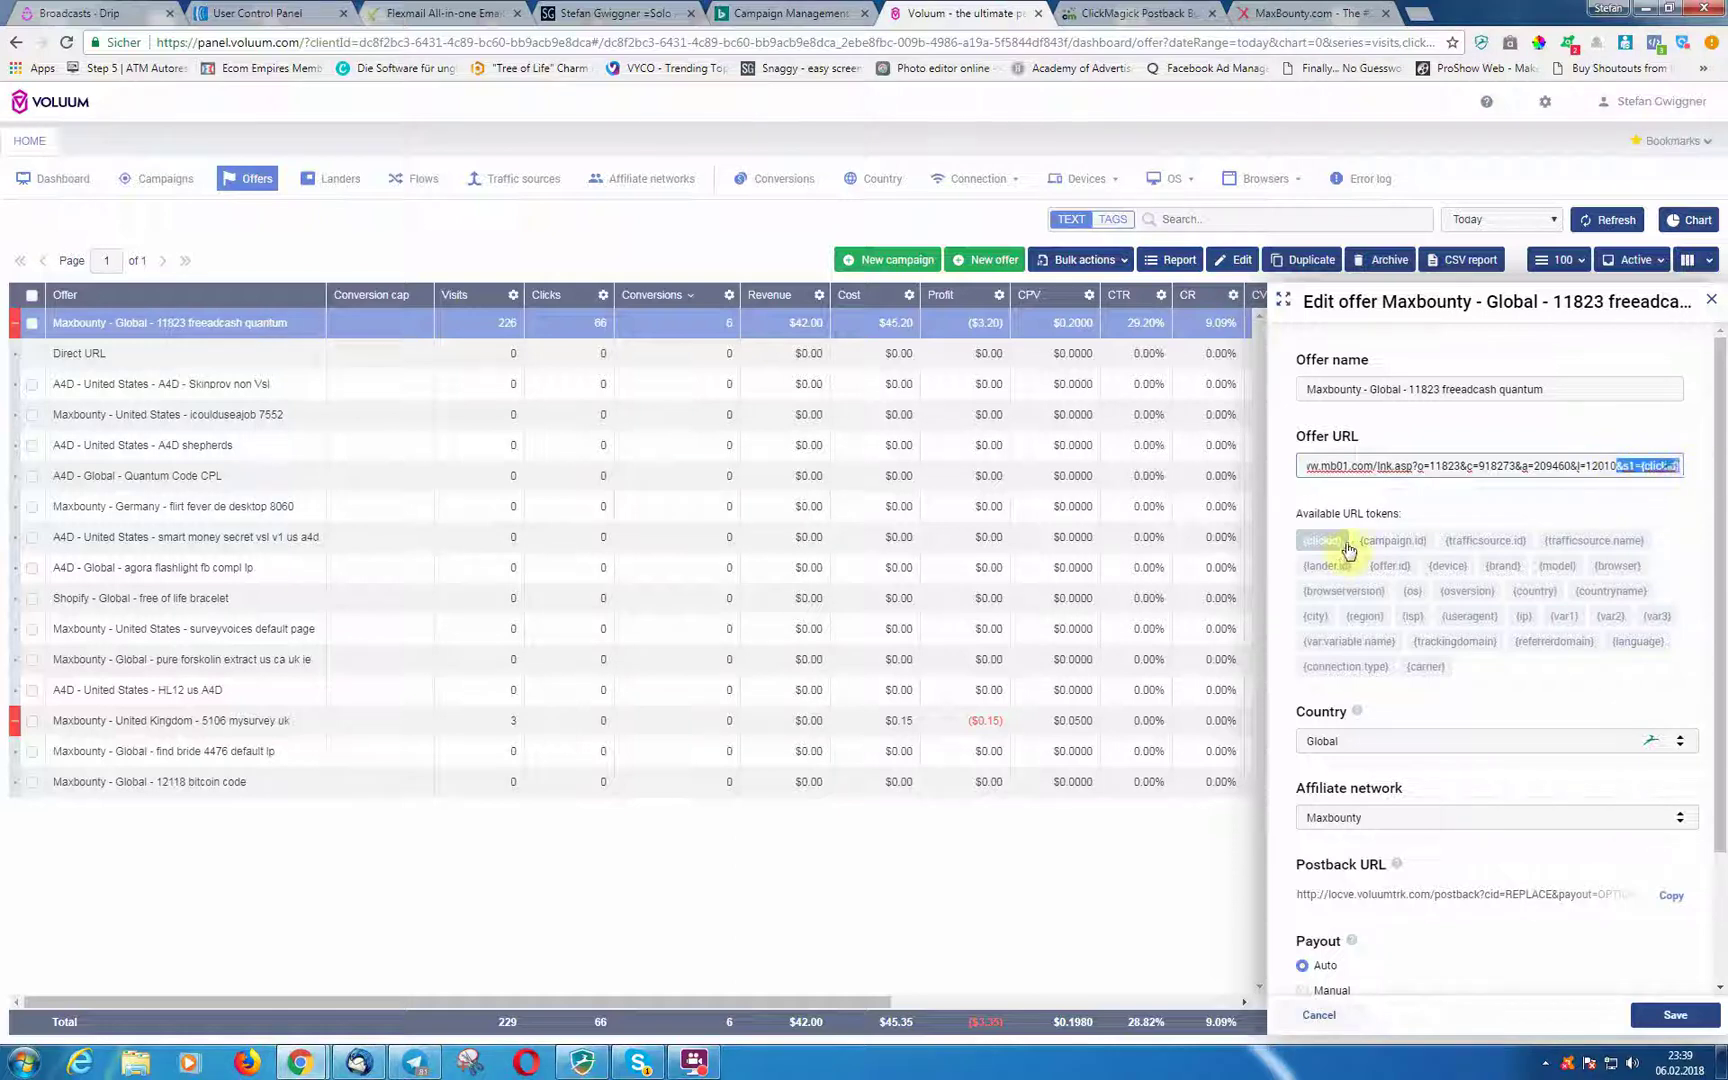
left_click(1617, 467)
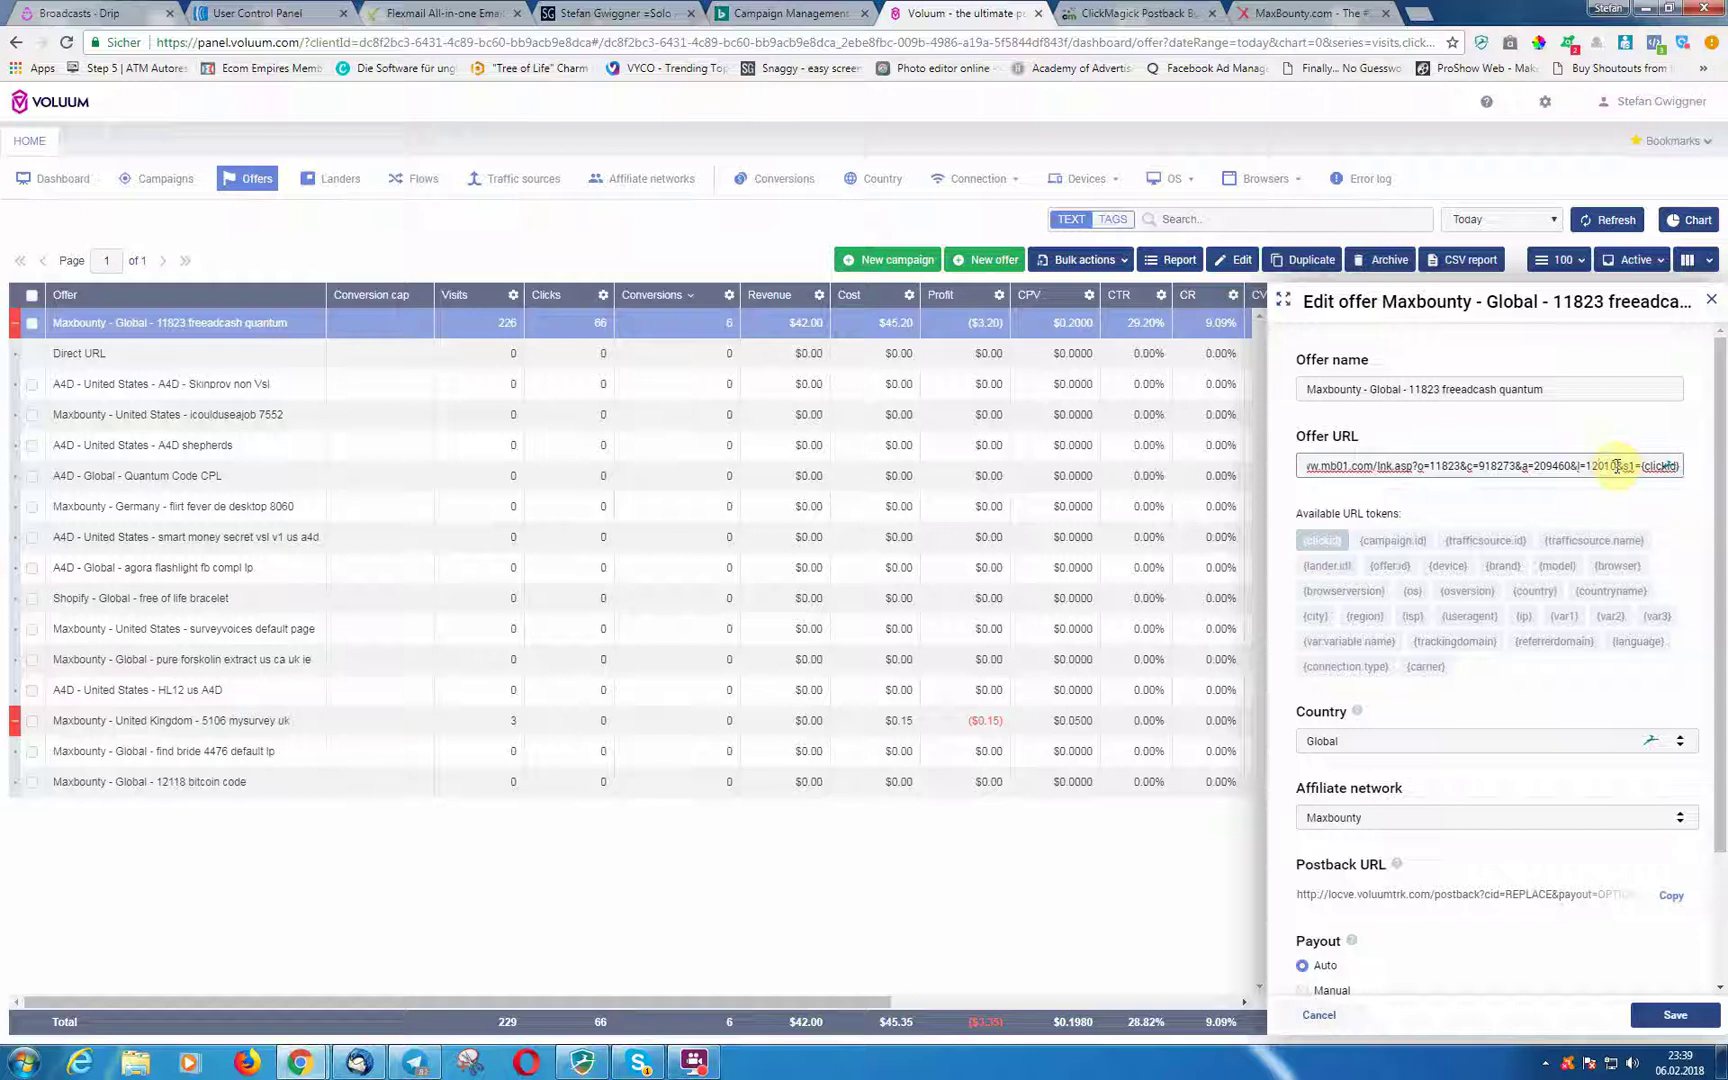
left_click_drag(1617, 467, 1700, 470)
Step: Switch to MaxBounty, open the Crypto Currency Starter Kit campaign's search tracking code, highlight the link, and close it
left_click(1280, 16)
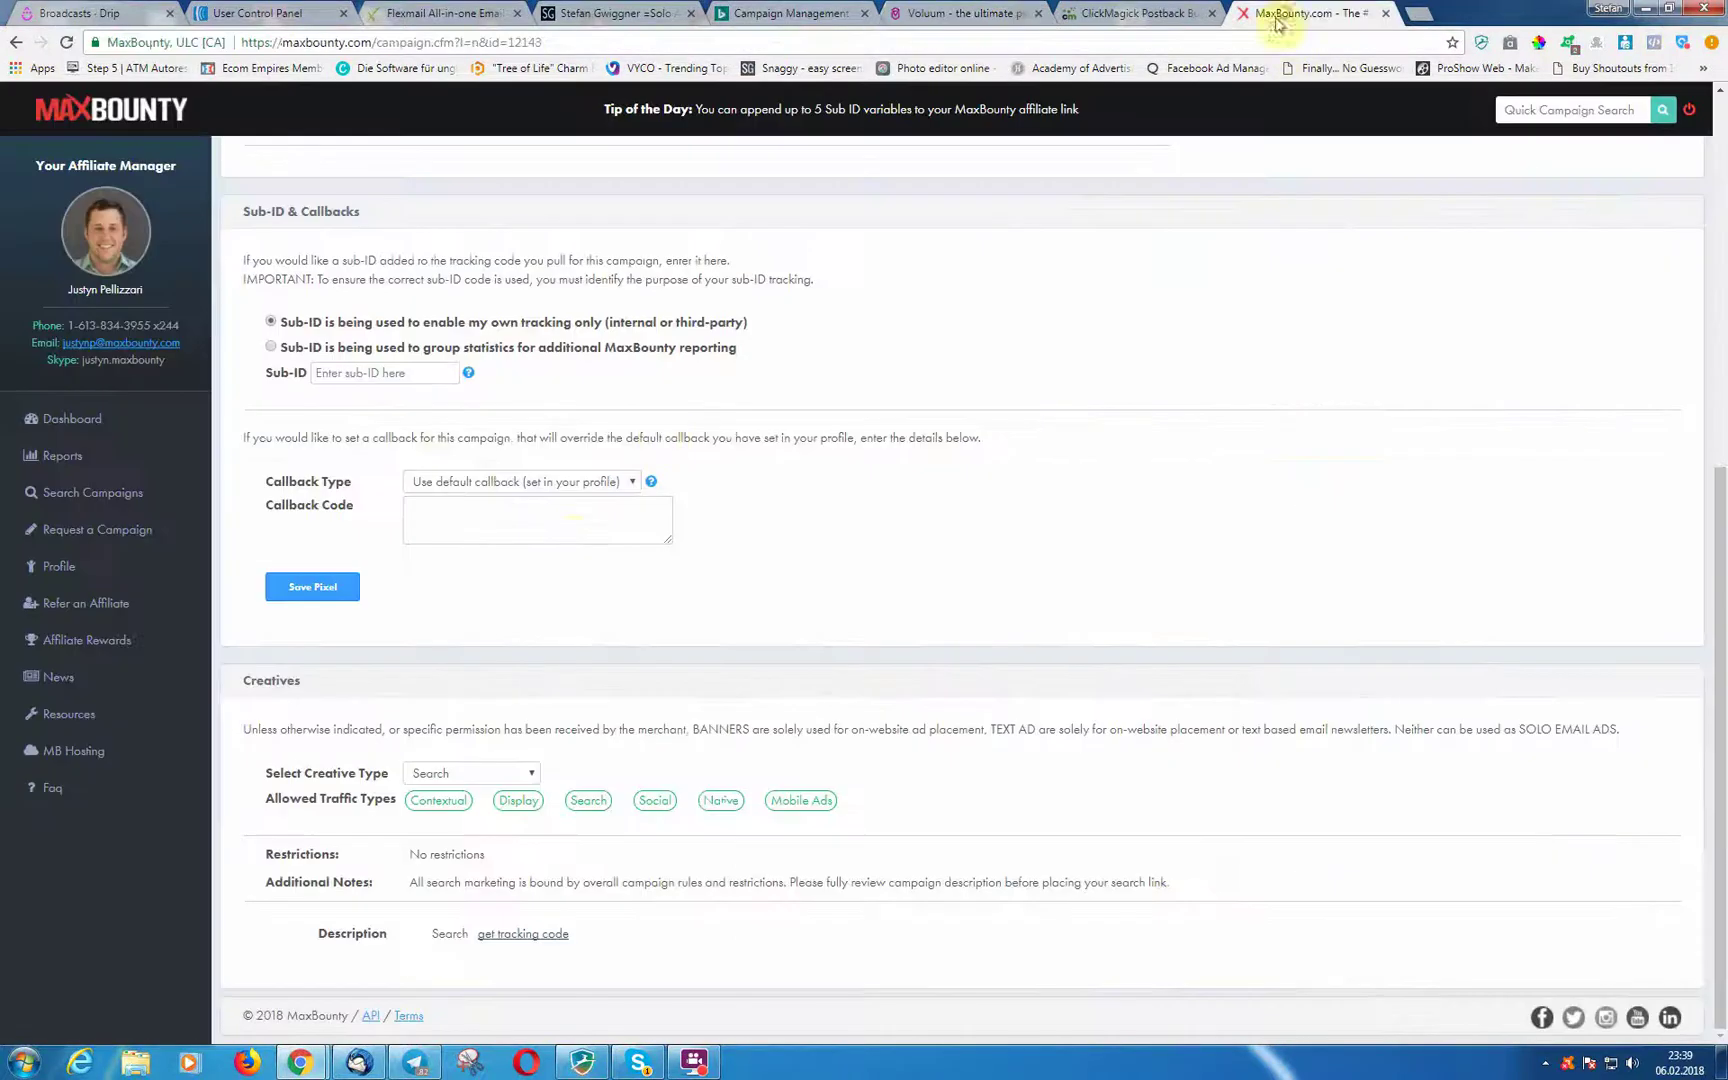
left_click(521, 934)
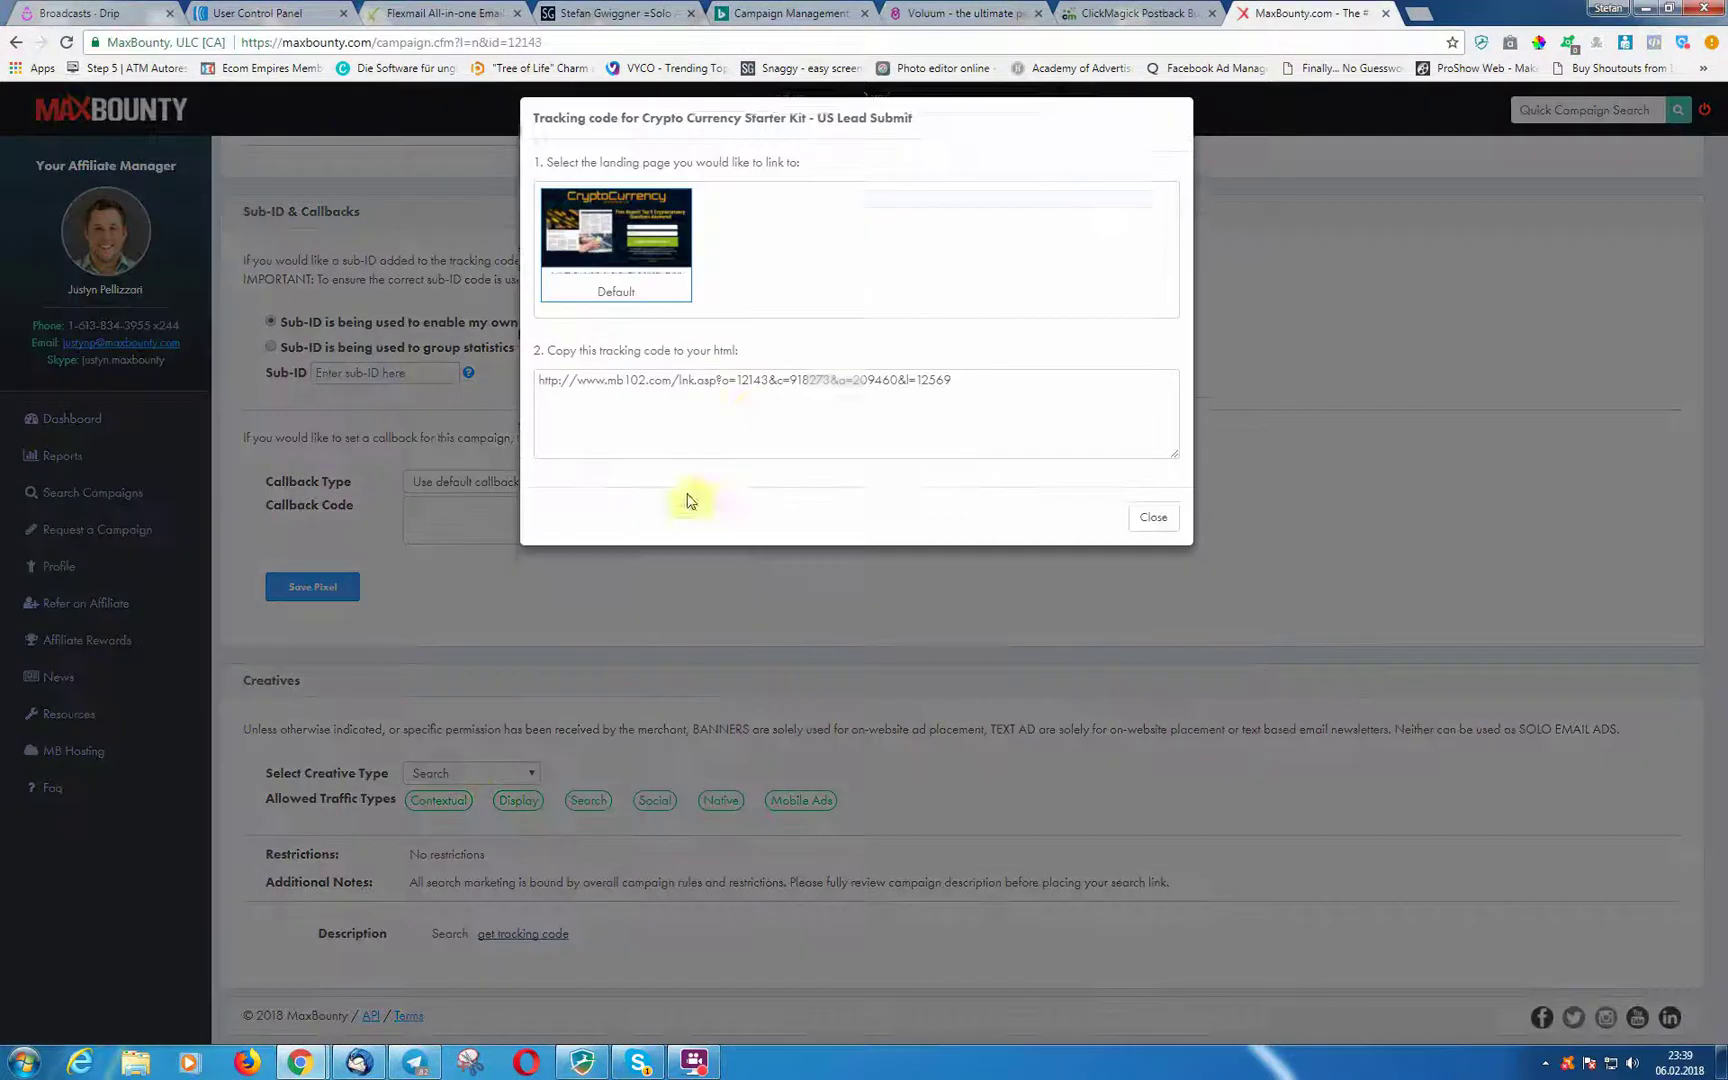
left_click_drag(948, 392, 437, 412)
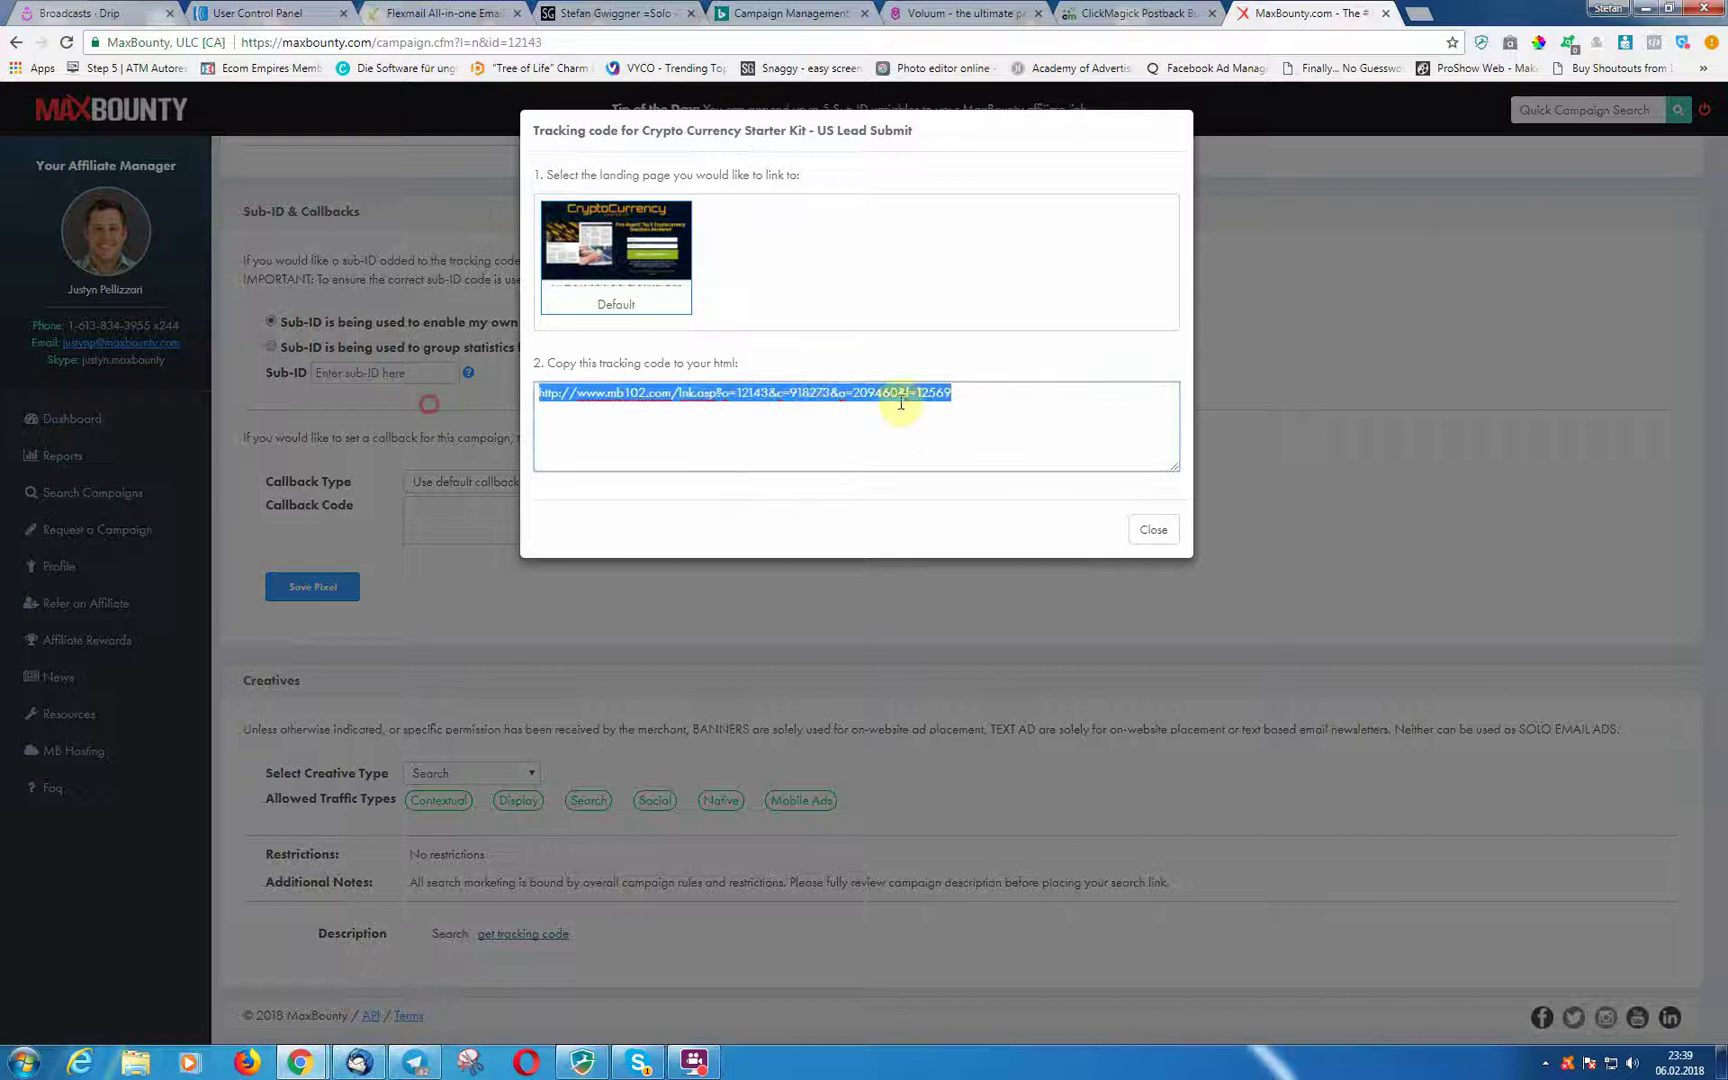
left_click(1155, 532)
Step: Return to Voluum, save the Maxbounty freeadcash quantum offer with its &s1={clickid} parameter, and select it in the offers list
left_click(1135, 13)
left_click(965, 13)
mouse_move(1680, 466)
left_mouse_down()
mouse_move(1300, 470)
mouse_move(1710, 470)
mouse_move(1612, 470)
mouse_move(1663, 475)
left_mouse_up()
left_click(1620, 467)
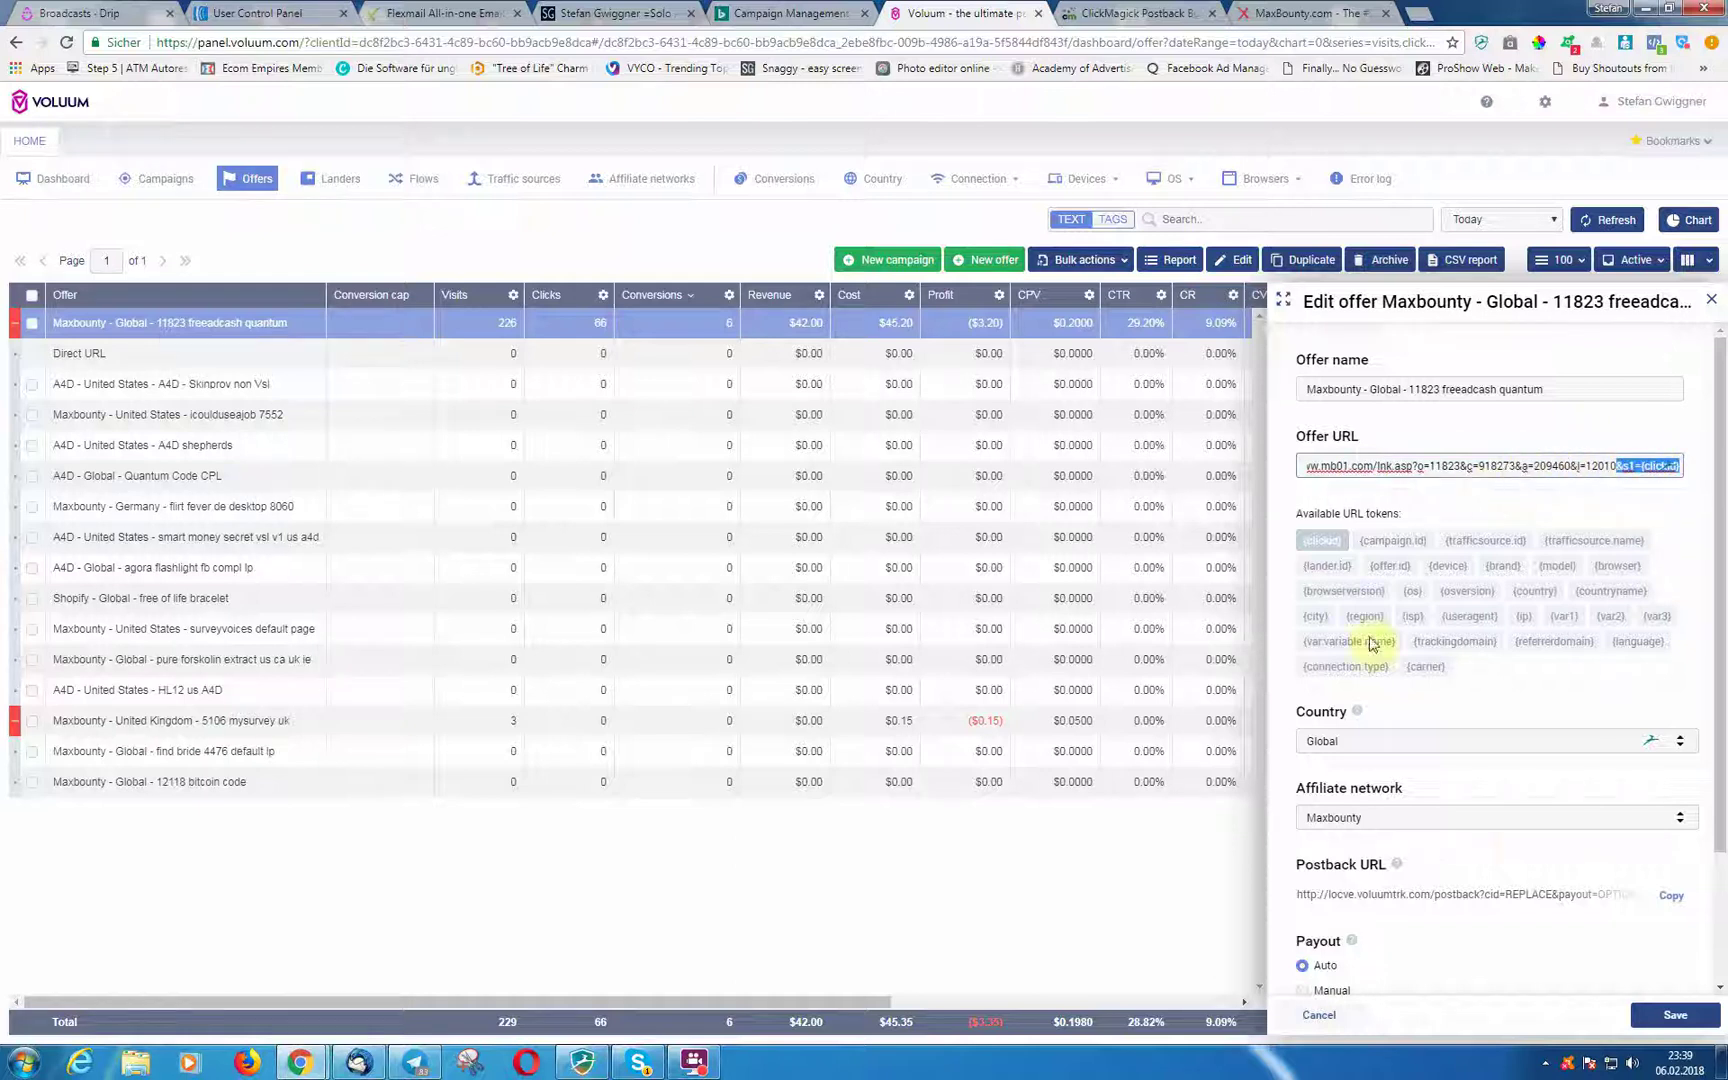
left_click(1655, 1015)
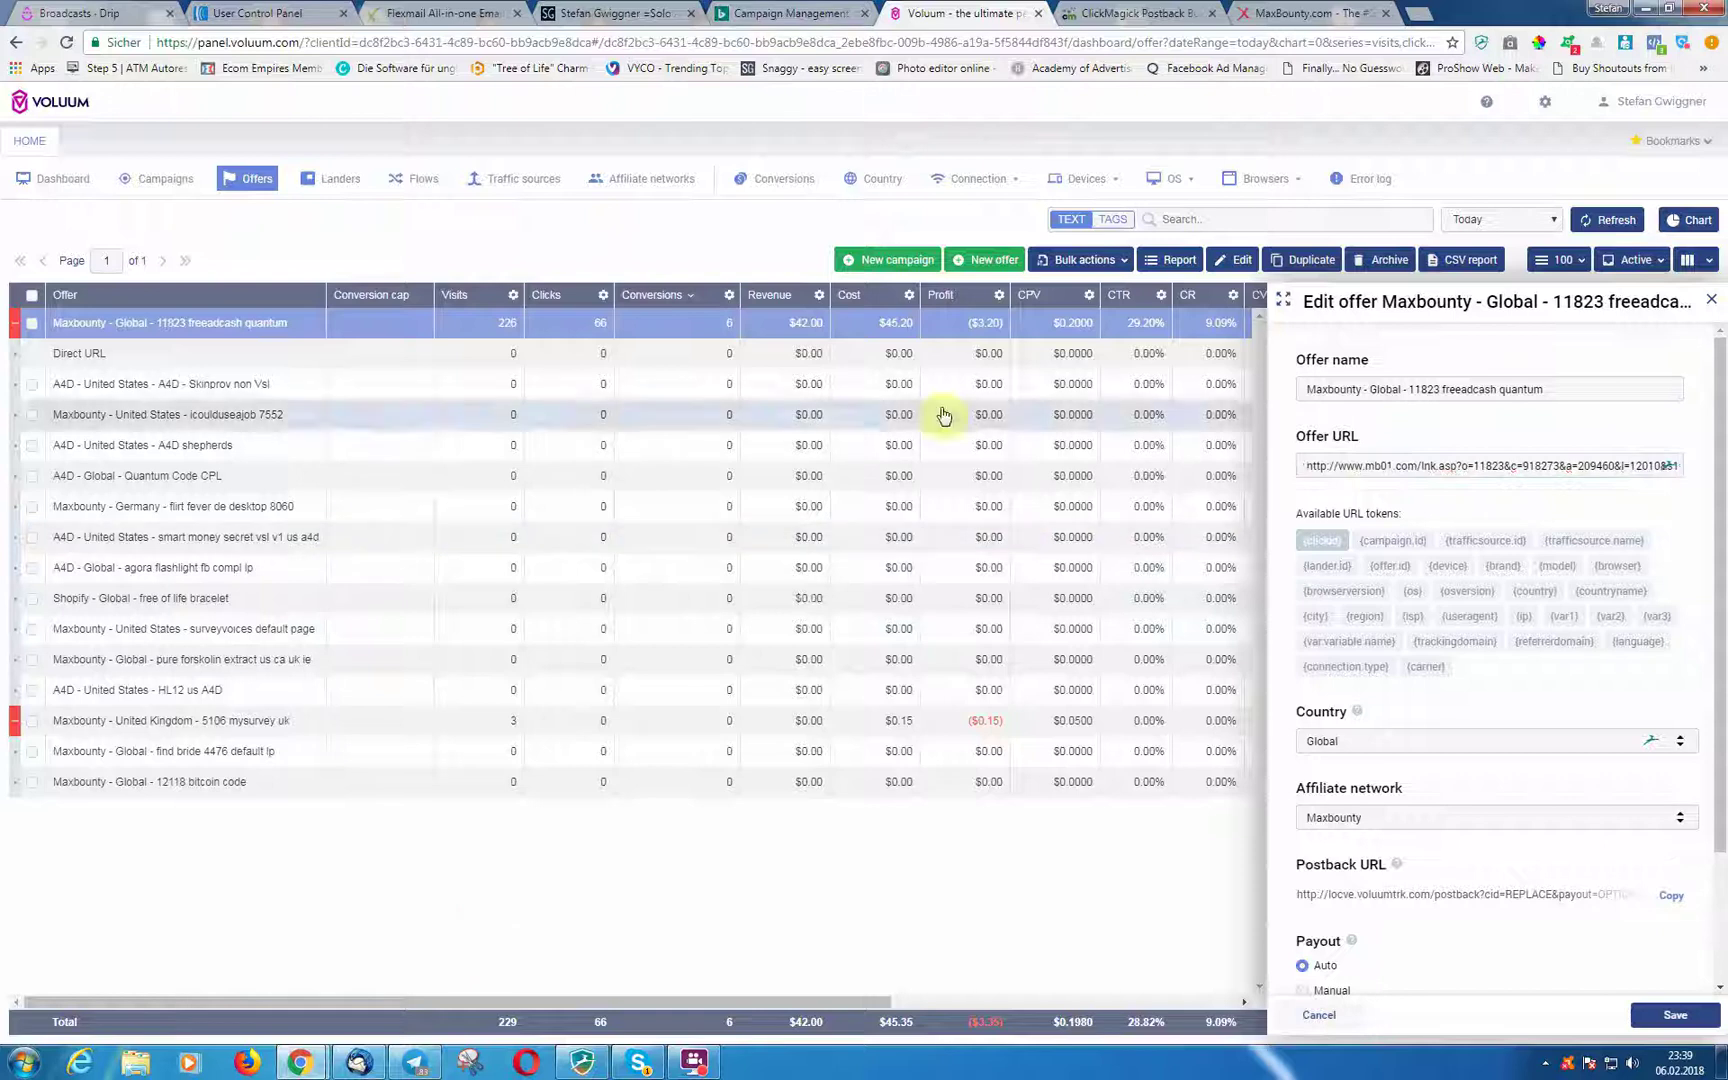
left_click(605, 325)
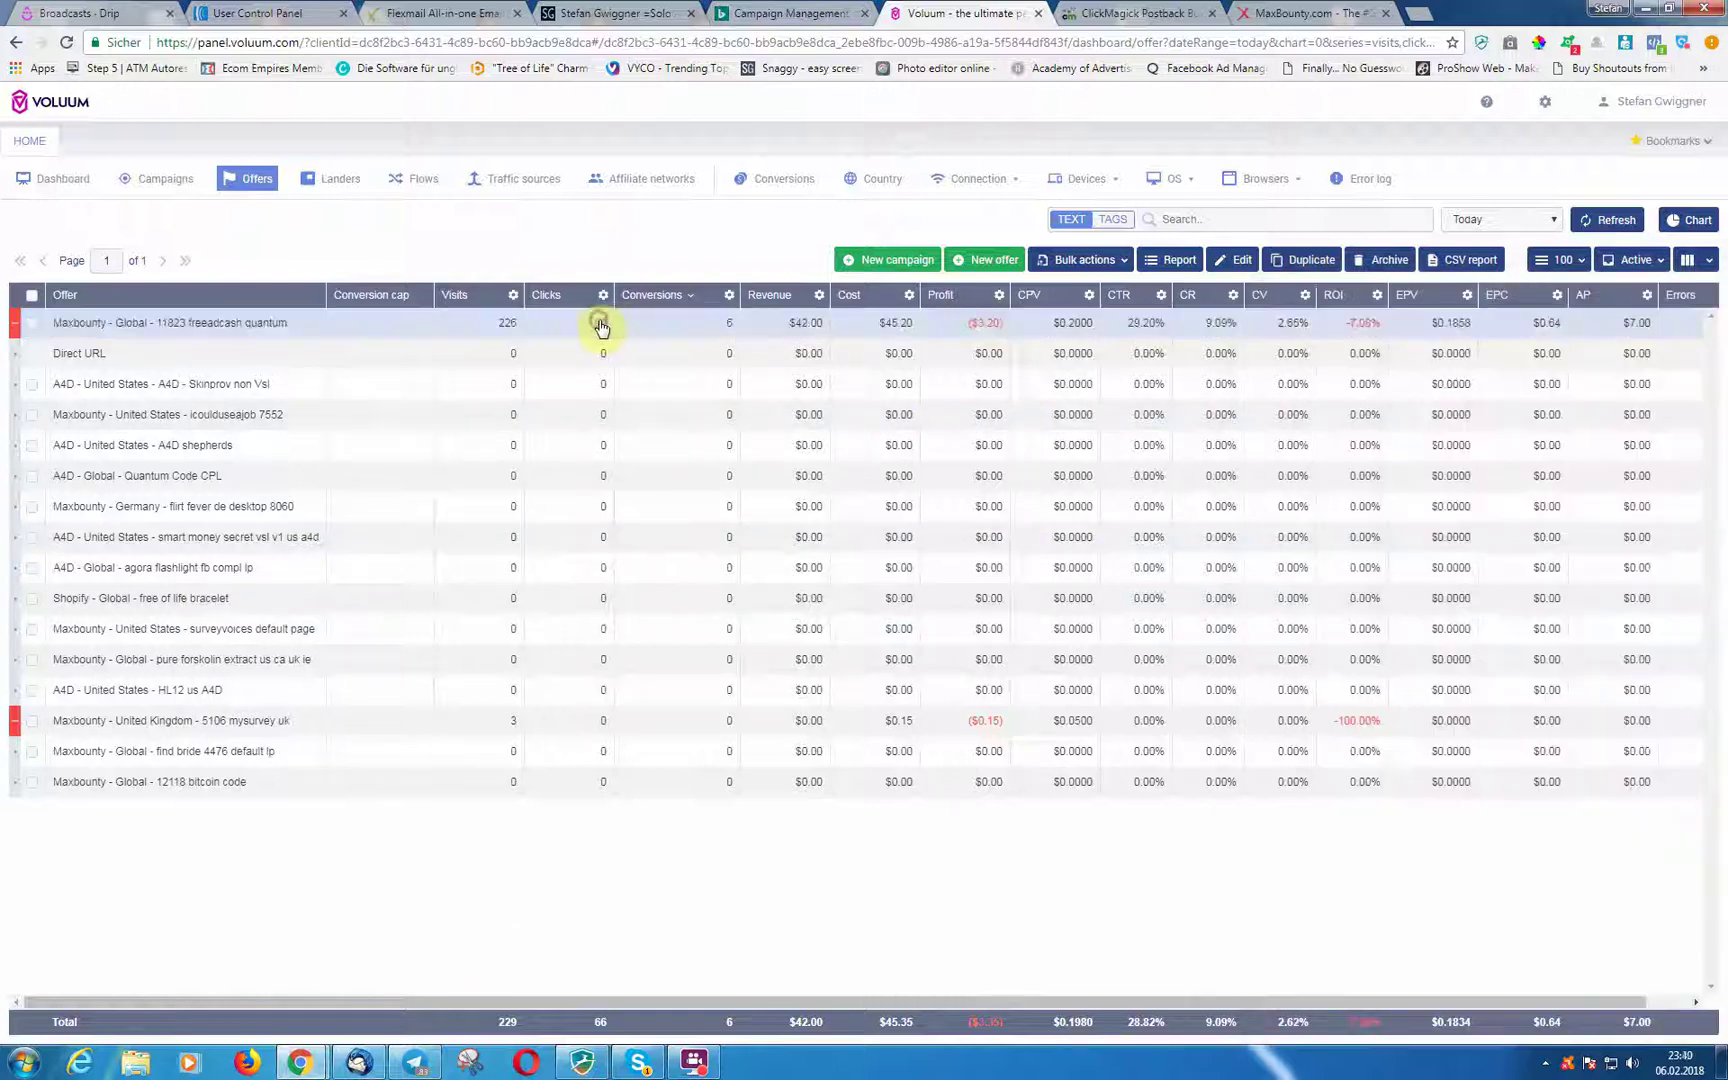
left_click(601, 327)
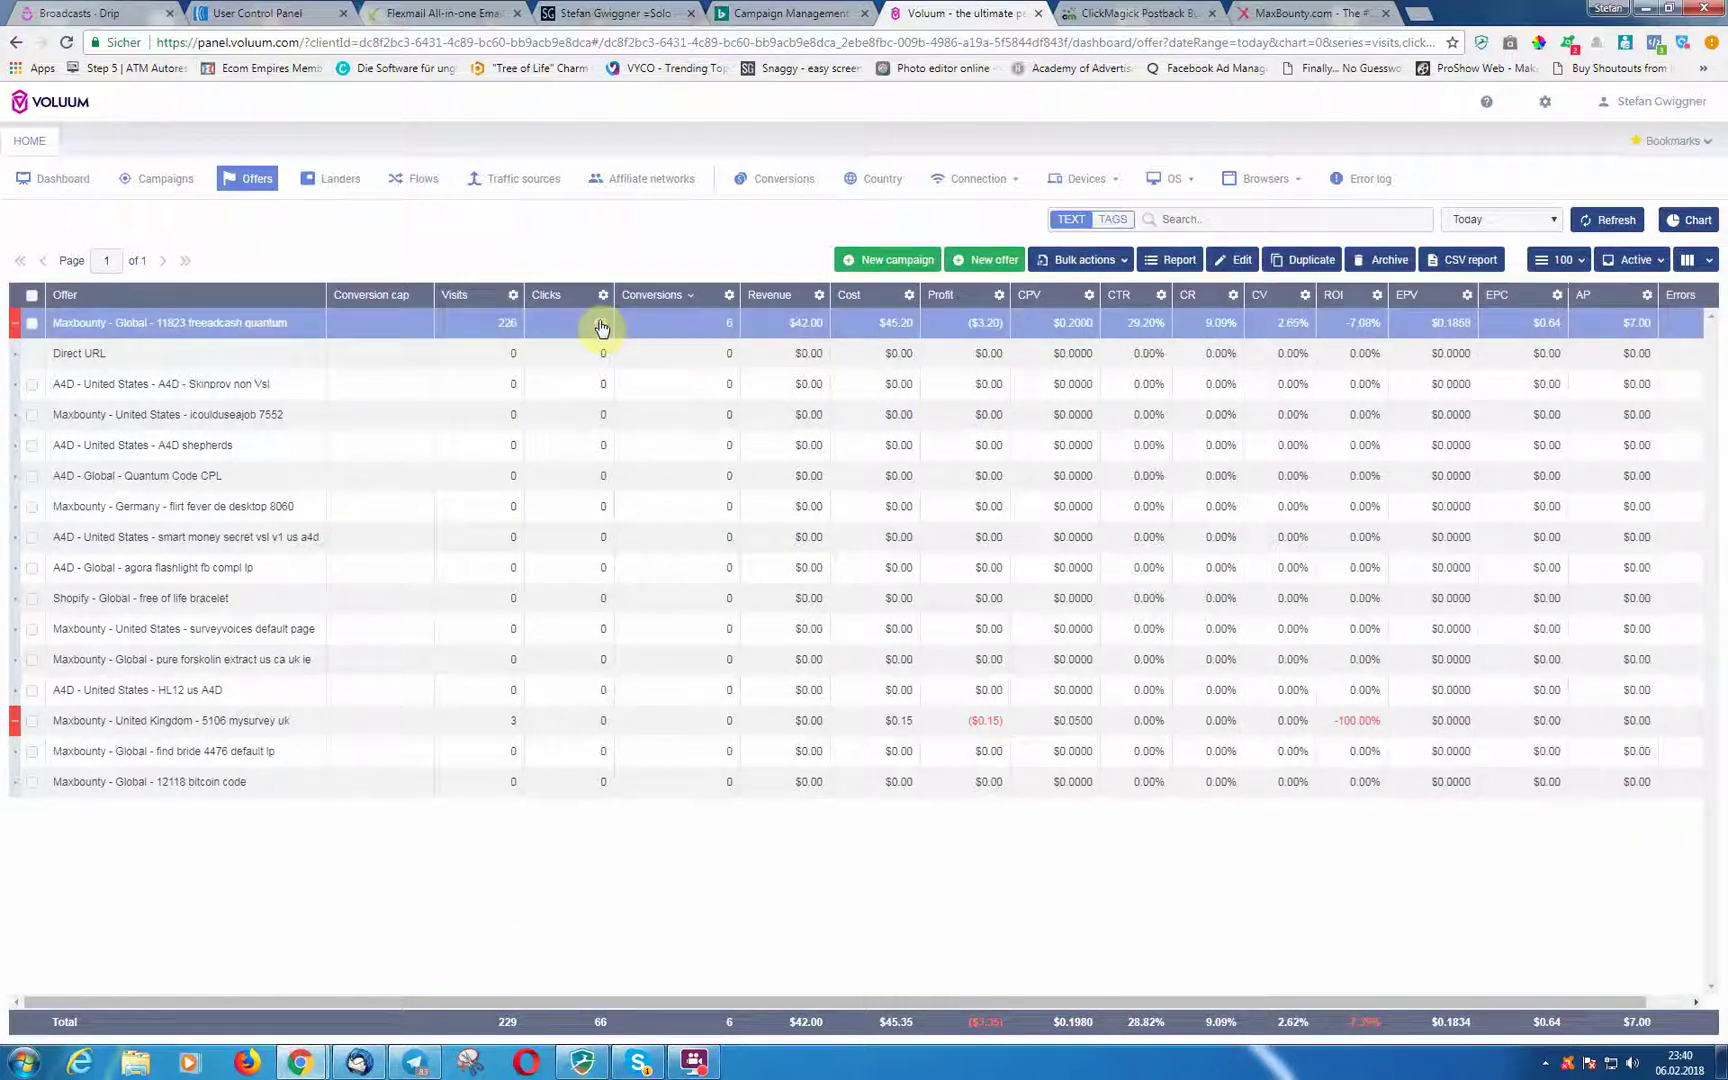